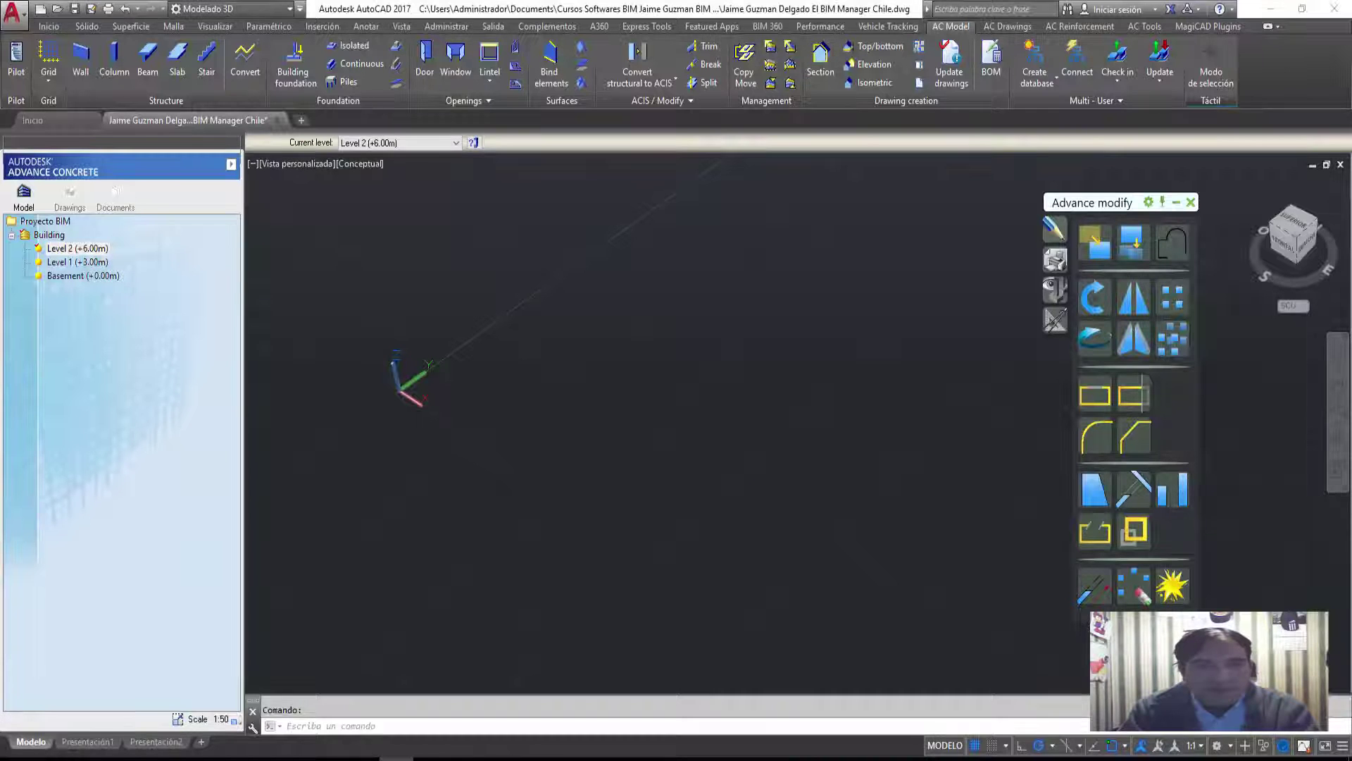
Pan and orbit the 3D view, then select Level 2 (+6.00m) in the model tree.
{"action": "left_click_drag", "start_coordinate": [520, 424], "coordinate": [511, 555]}
{"action": "key", "text": "Escape"}
{"action": "middle_click_drag", "start_coordinate": [543, 498], "coordinate": [528, 573], "text": "shift"}
{"action": "left_click", "coordinate": [77, 247]}
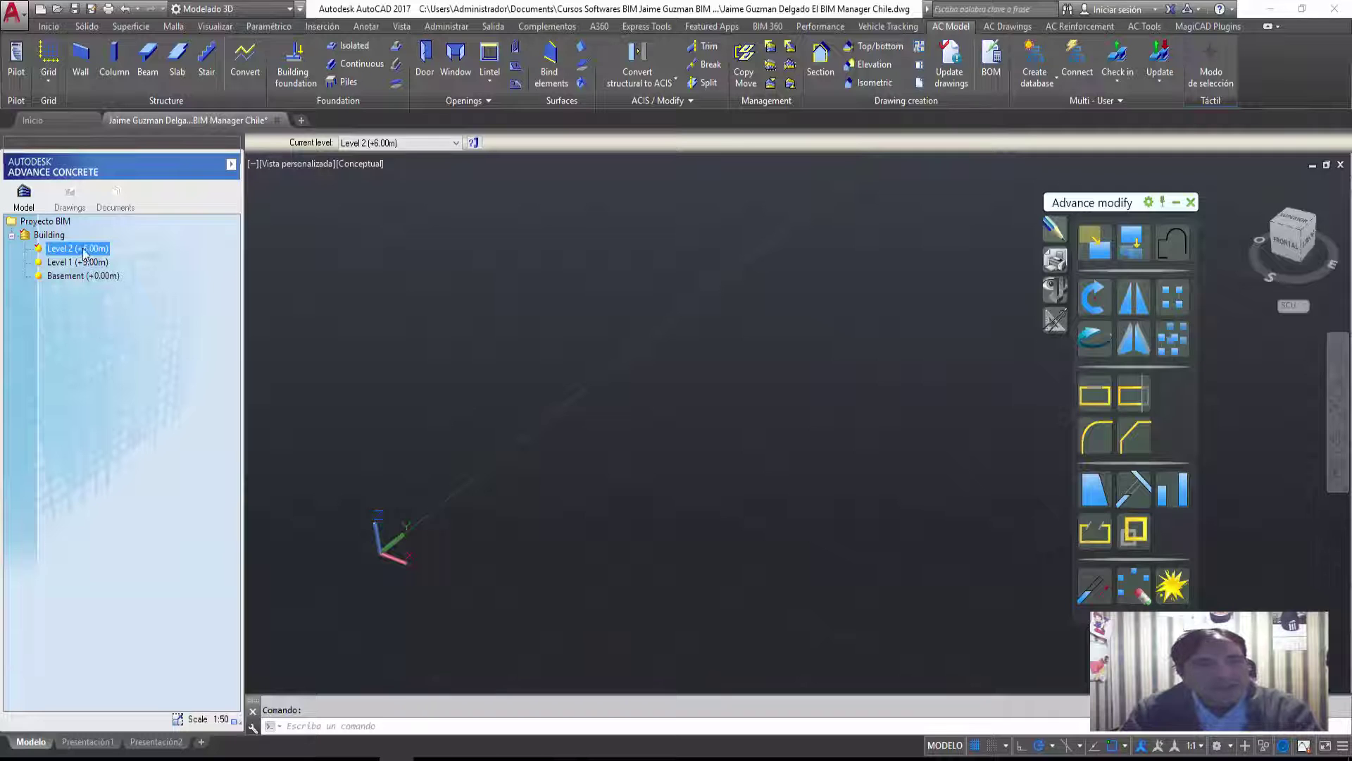
Add a new top level named 'Level 3 (+9.00m)' to the Building.
{"action": "right_click", "coordinate": [56, 238]}
{"action": "mouse_move", "coordinate": [88, 296]}
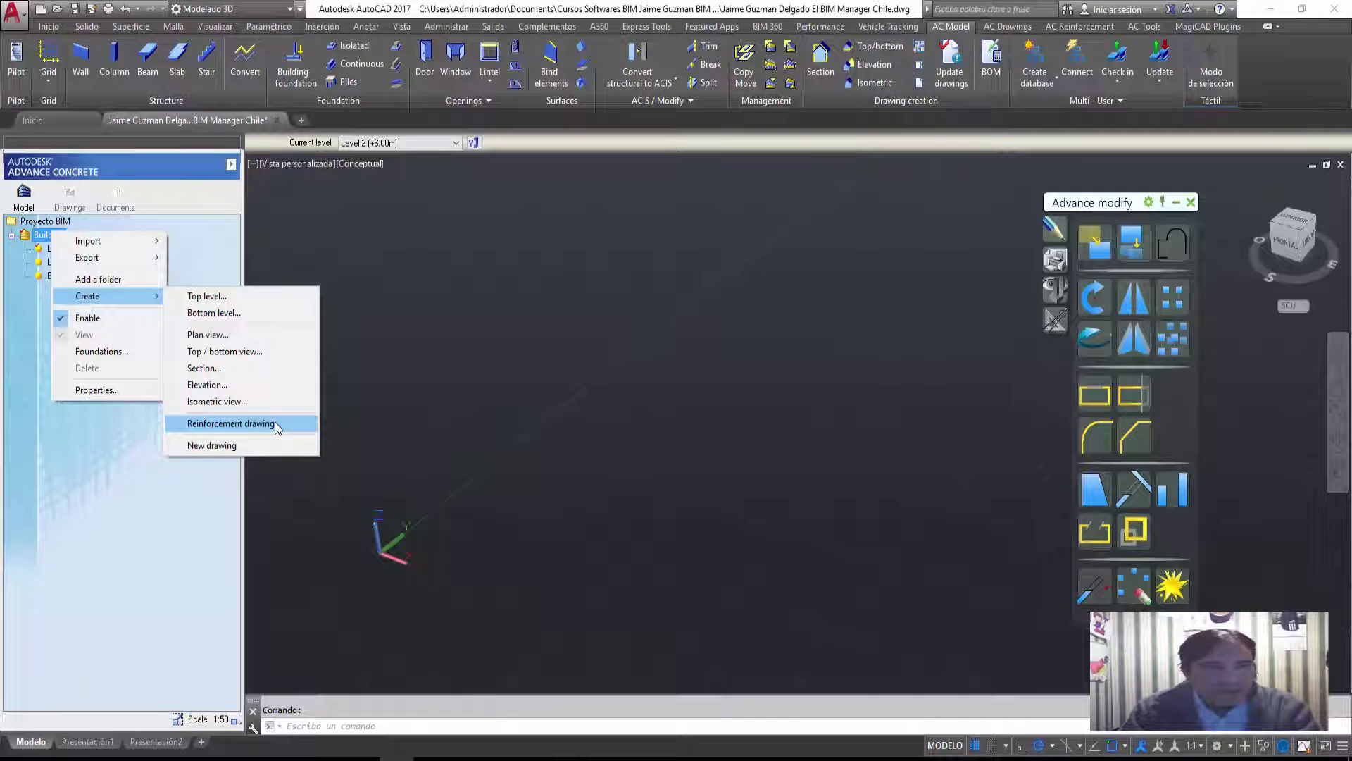
{"action": "left_click", "coordinate": [212, 296]}
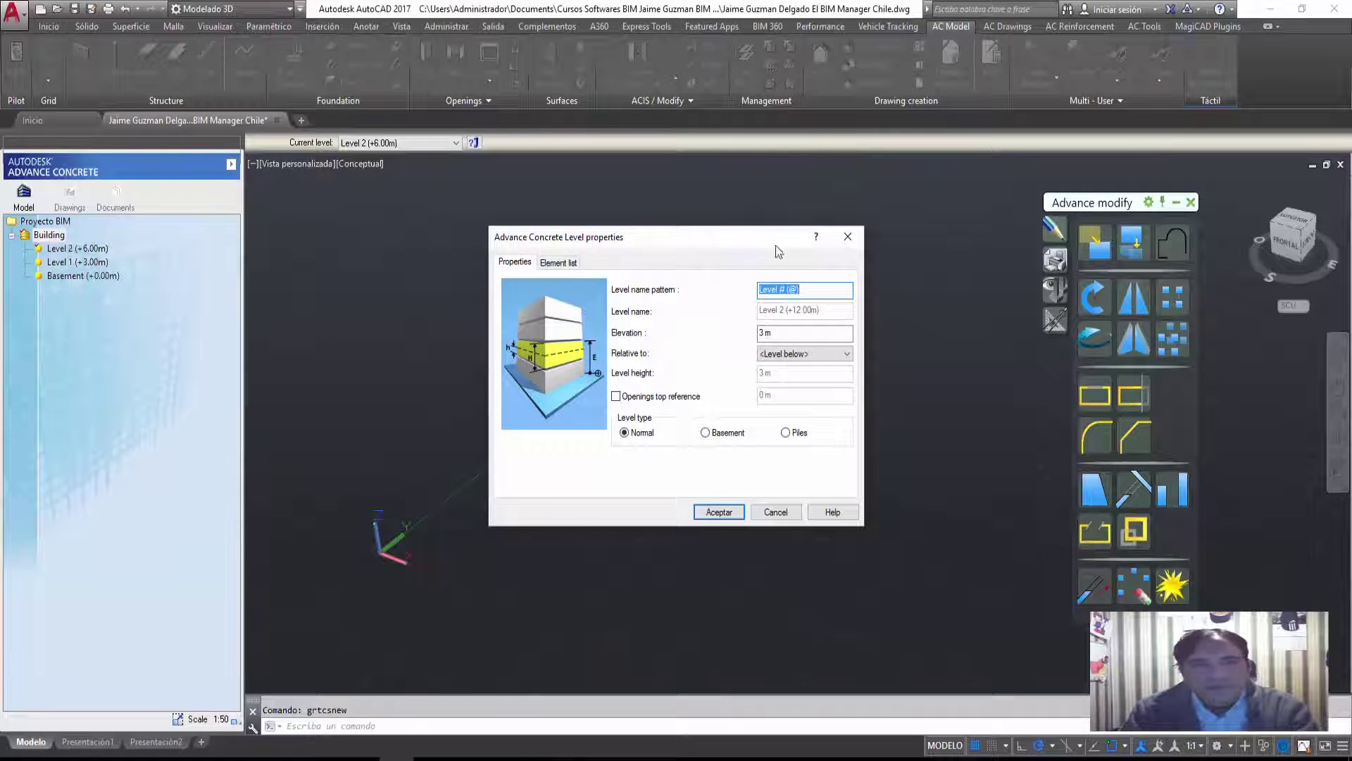
{"action": "left_click_drag", "start_coordinate": [743, 245], "coordinate": [577, 248]}
{"action": "type", "text": "Level "}
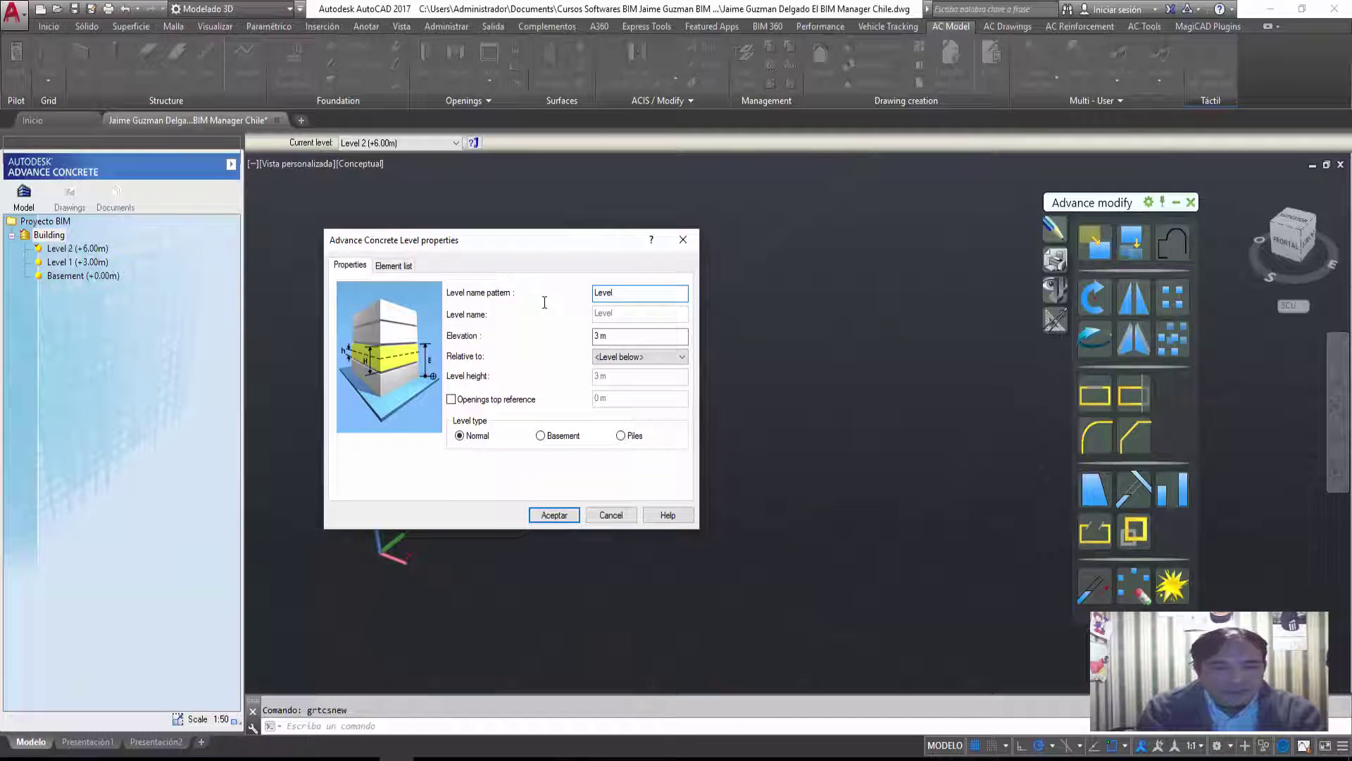
{"action": "type", "text": "3"}
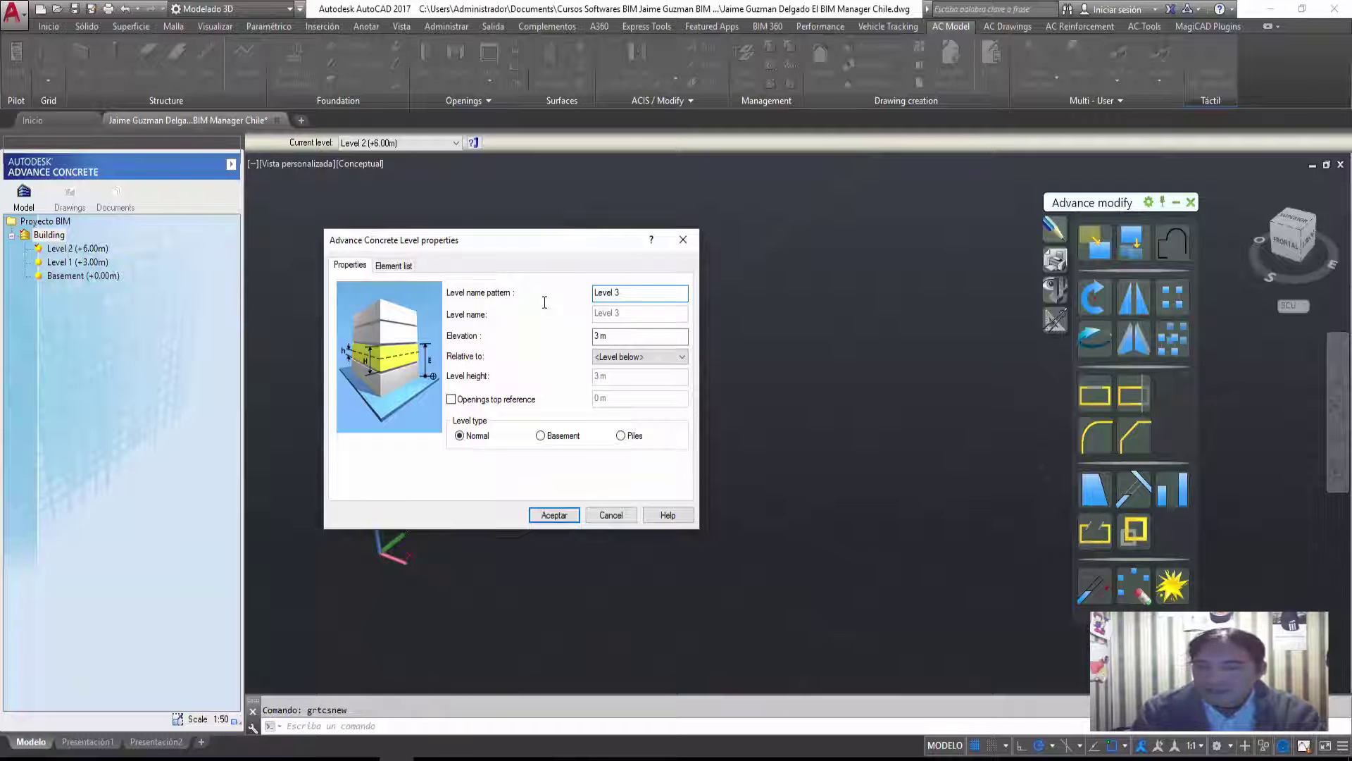
{"action": "type", "text": ")"}
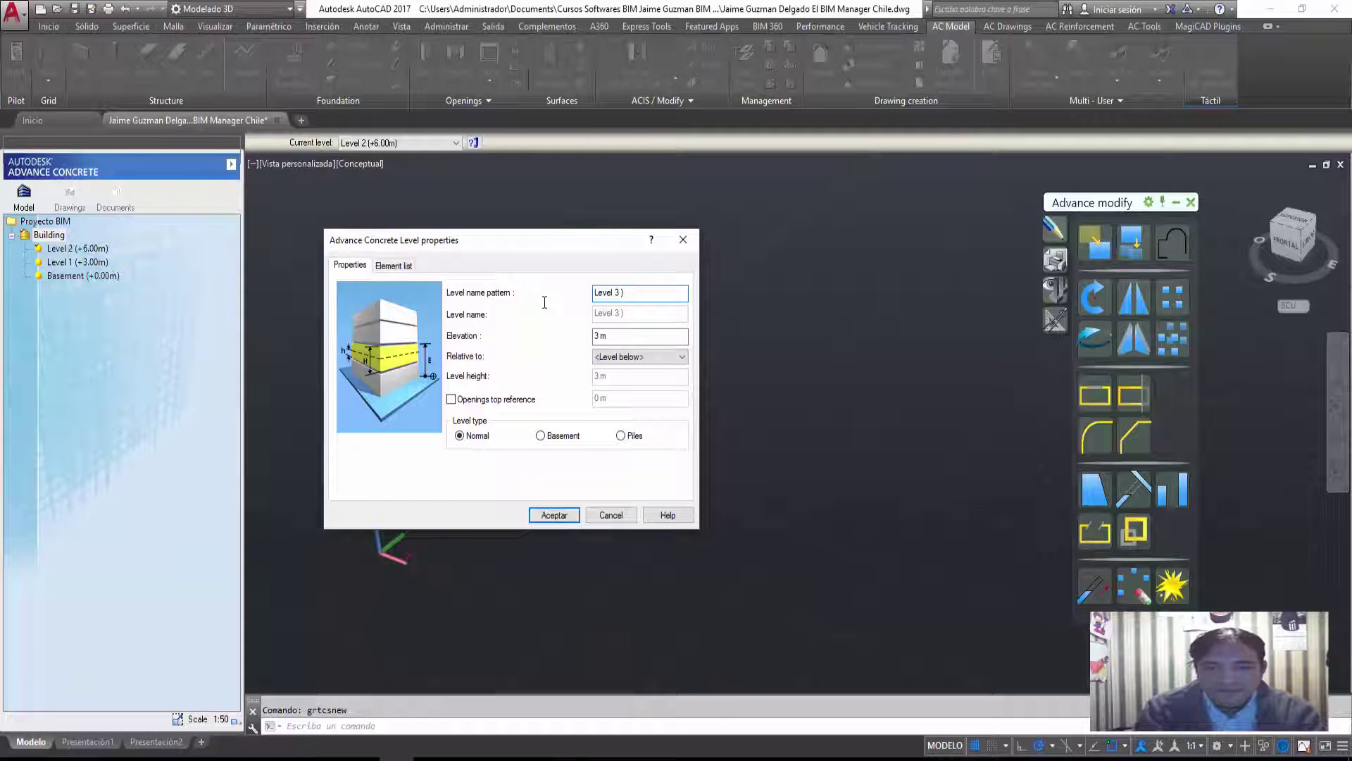
{"action": "key", "text": "BackSpace"}
{"action": "type", "text": "("}
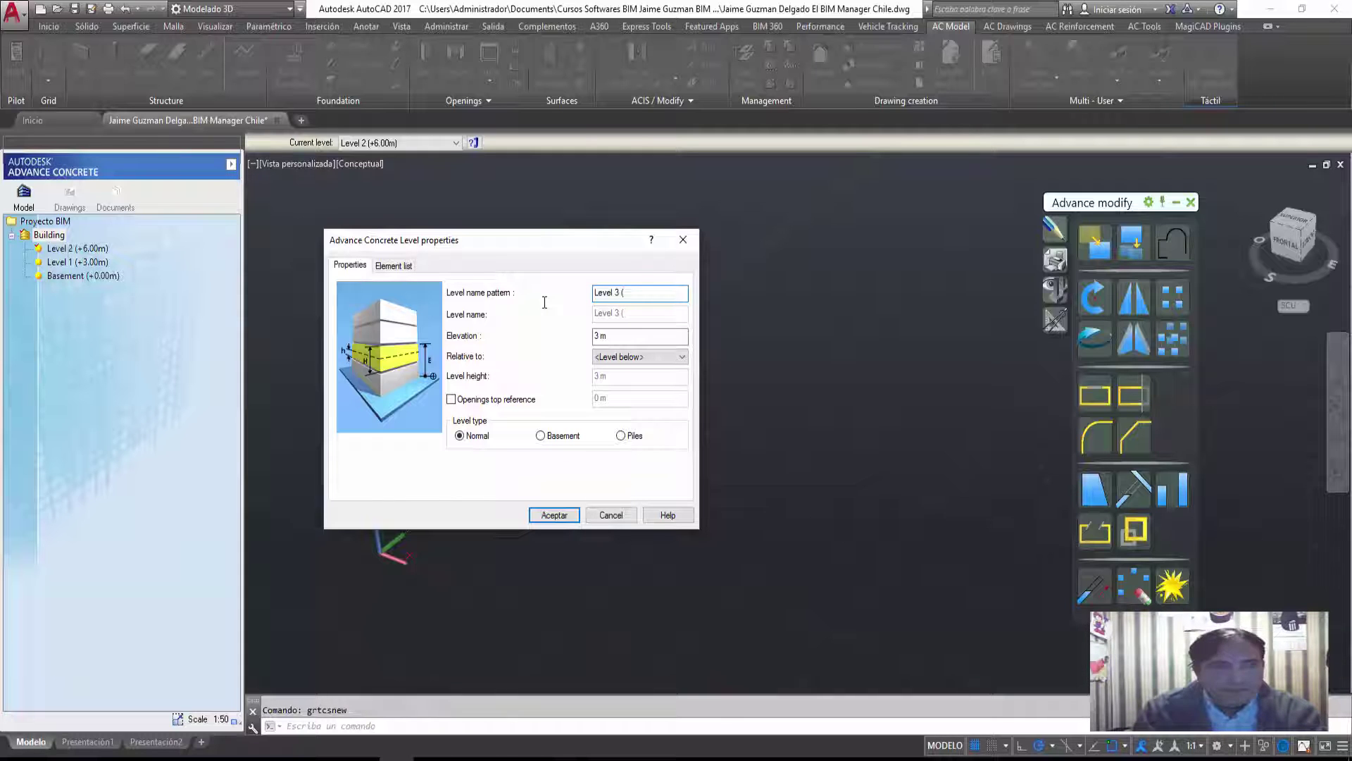
{"action": "type", "text": "+9.00m"}
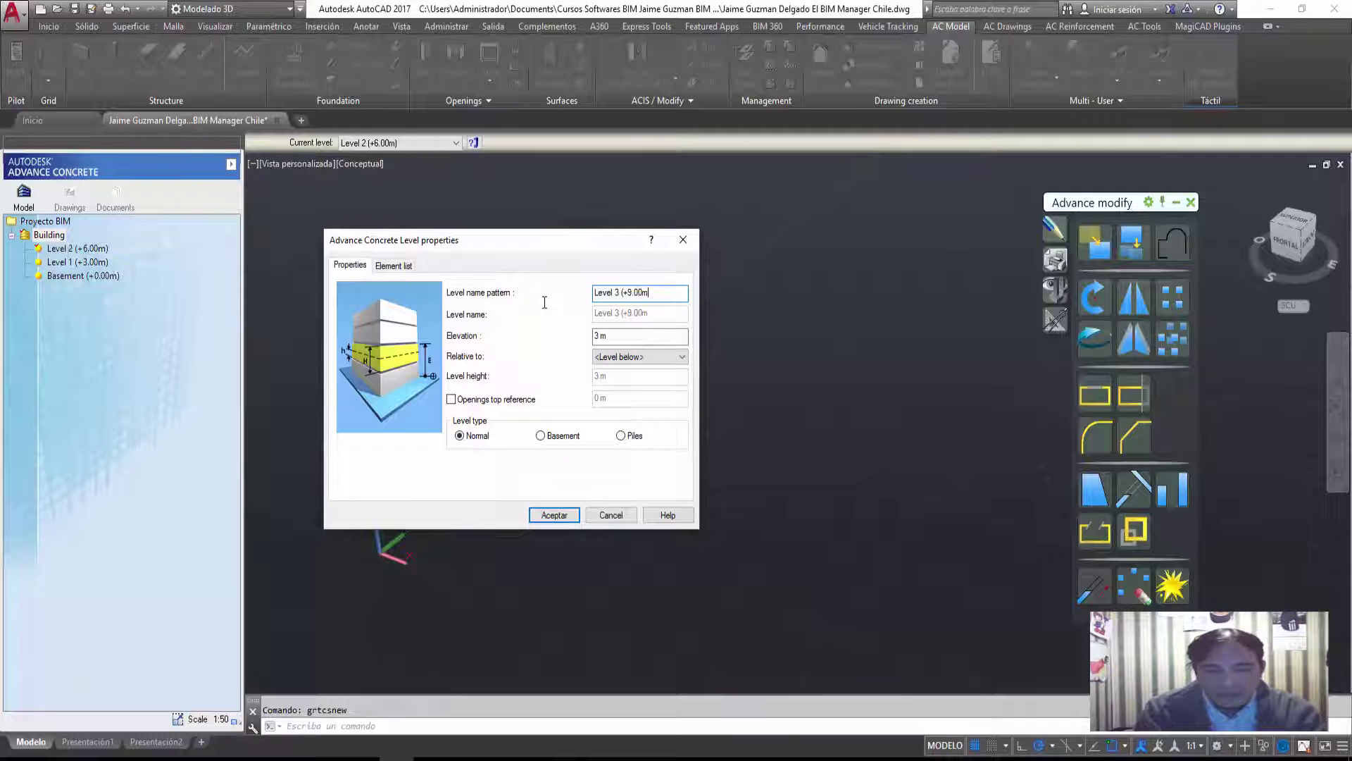
{"action": "type", "text": ")"}
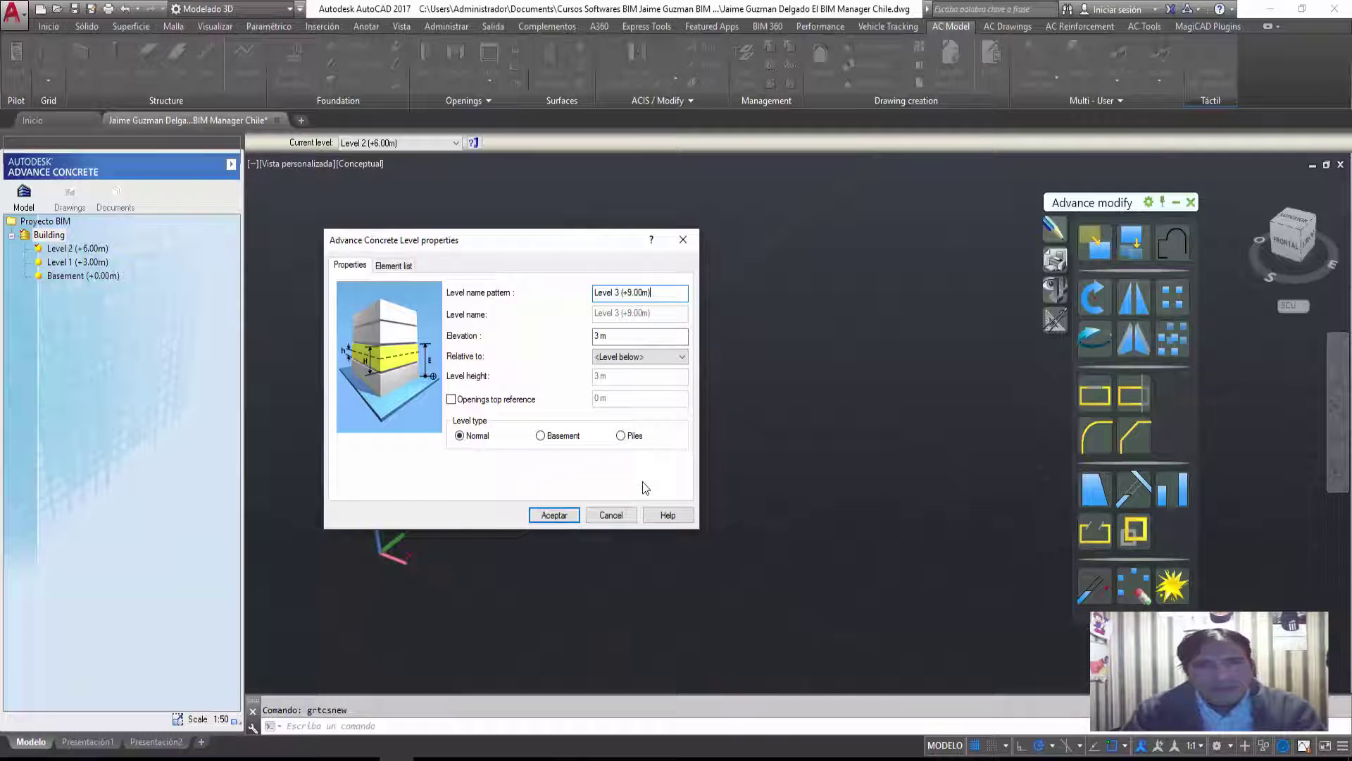
{"action": "left_click", "coordinate": [554, 514]}
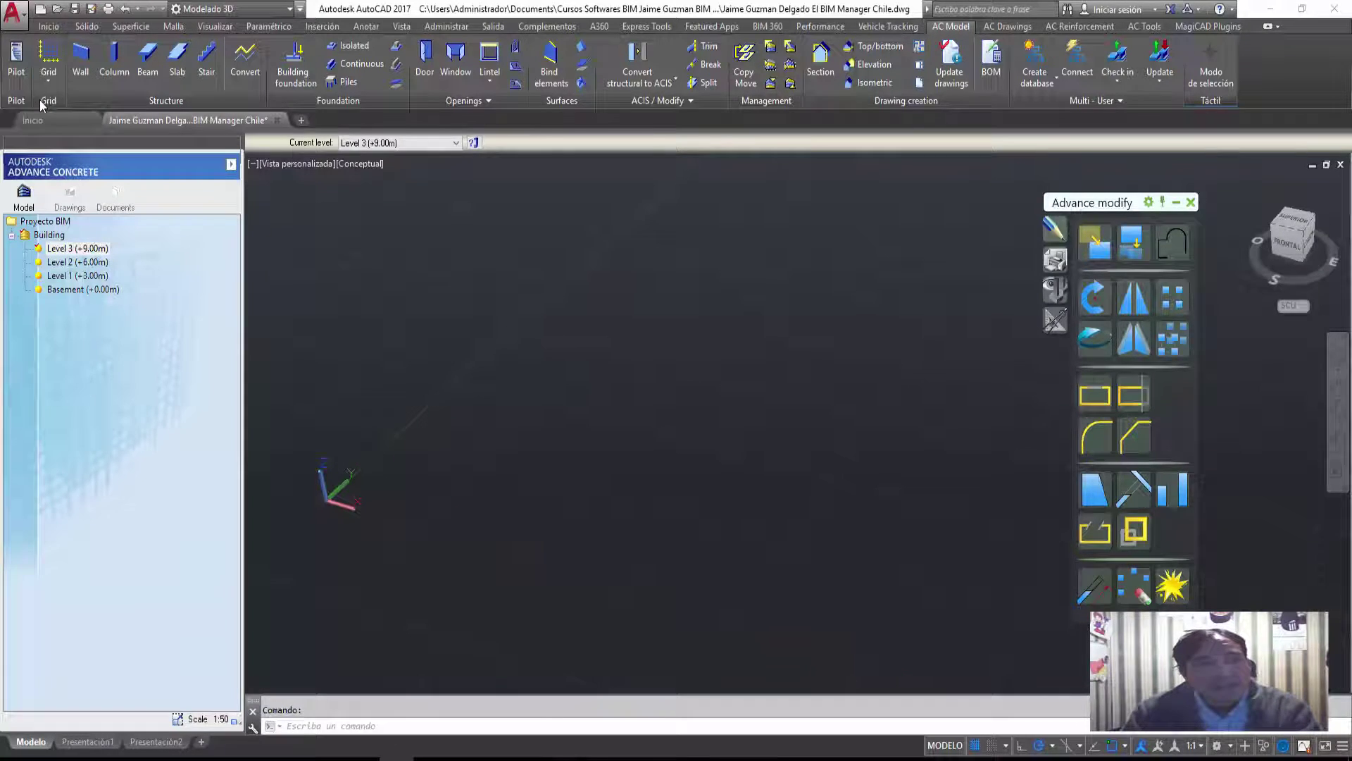
Start an axis grid and set its Along X spans to 4x4.
{"action": "left_click", "coordinate": [48, 56]}
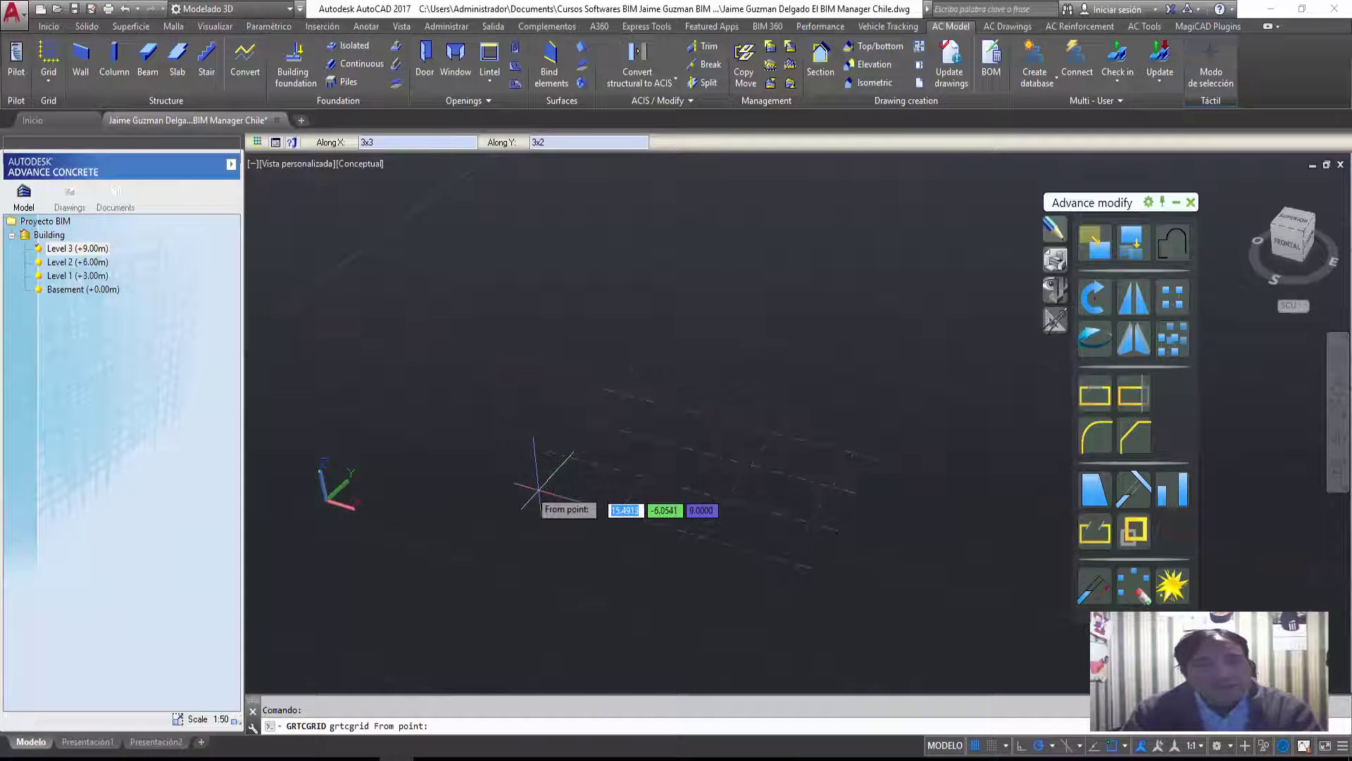
{"action": "scroll", "coordinate": [423, 476], "scroll_direction": "up", "scroll_amount": 2}
{"action": "middle_click_drag", "start_coordinate": [381, 514], "coordinate": [531, 396]}
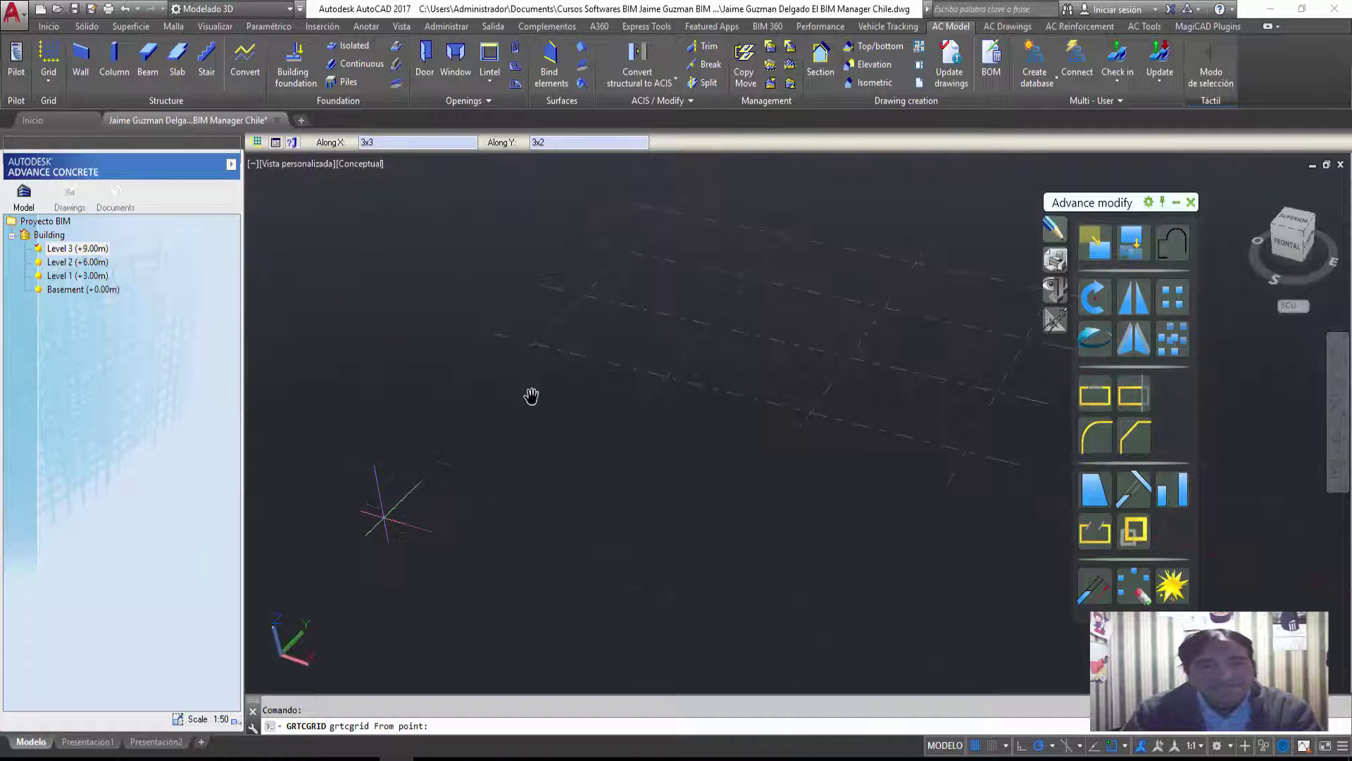
{"action": "scroll", "coordinate": [453, 499], "scroll_direction": "down", "scroll_amount": 3}
{"action": "mouse_move", "coordinate": [453, 498]}
{"action": "middle_mouse_down"}
{"action": "mouse_move", "coordinate": [470, 488]}
{"action": "mouse_move", "coordinate": [432, 551]}
{"action": "middle_mouse_up"}
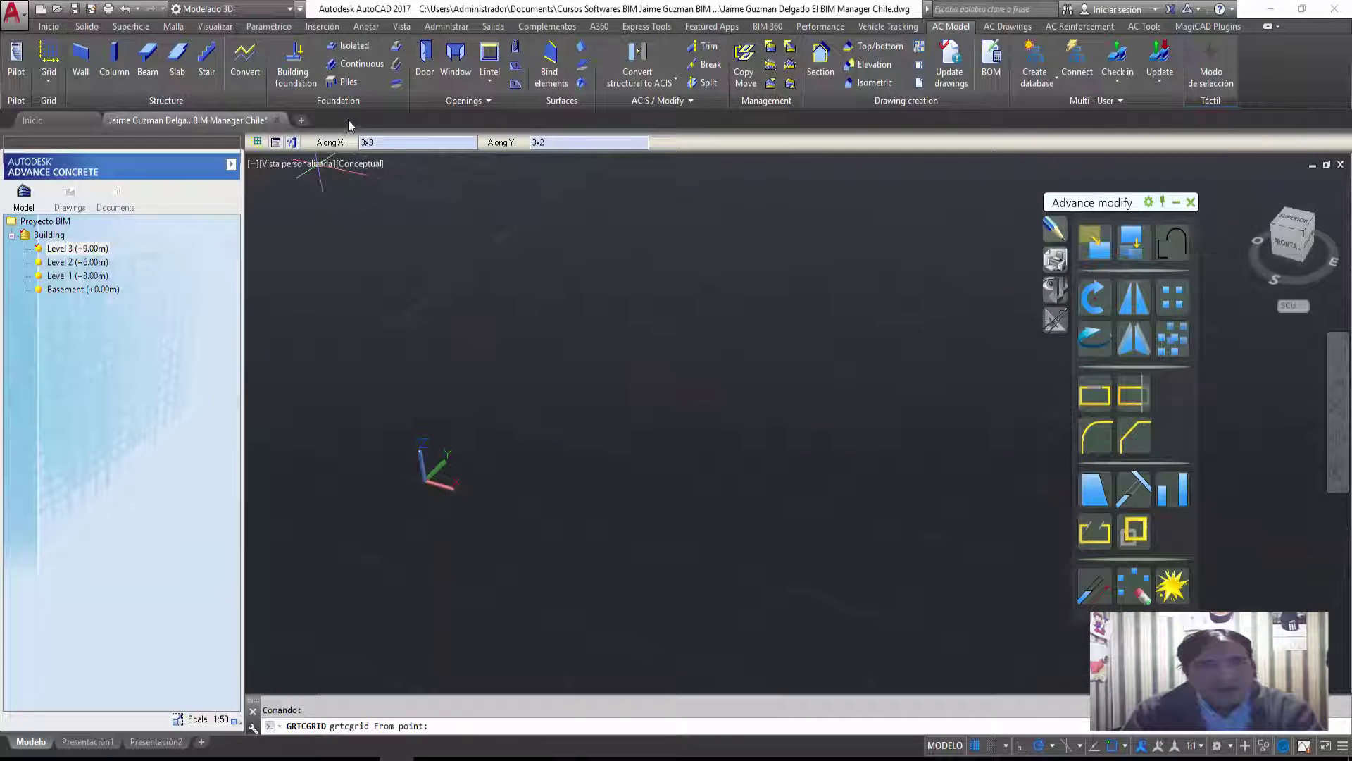
{"action": "double_click", "coordinate": [355, 142]}
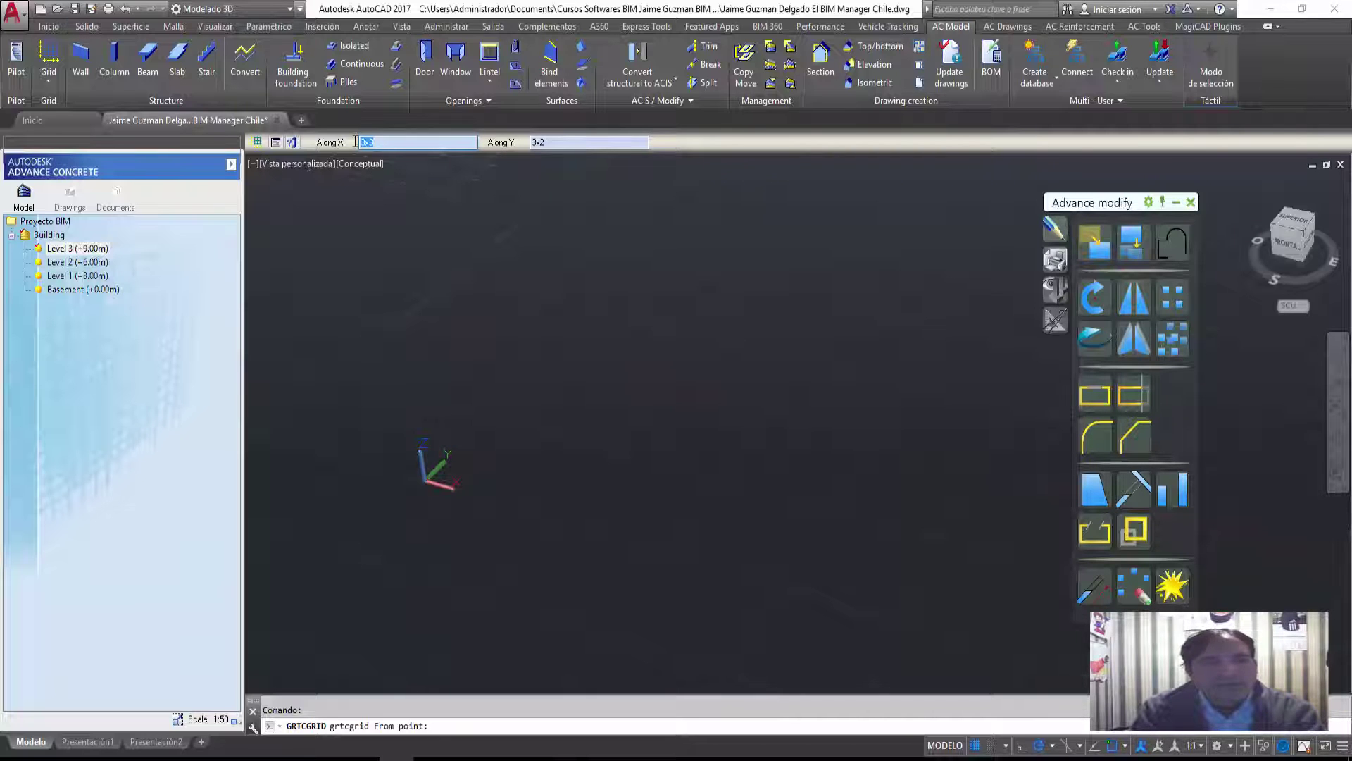
{"action": "type", "text": "8"}
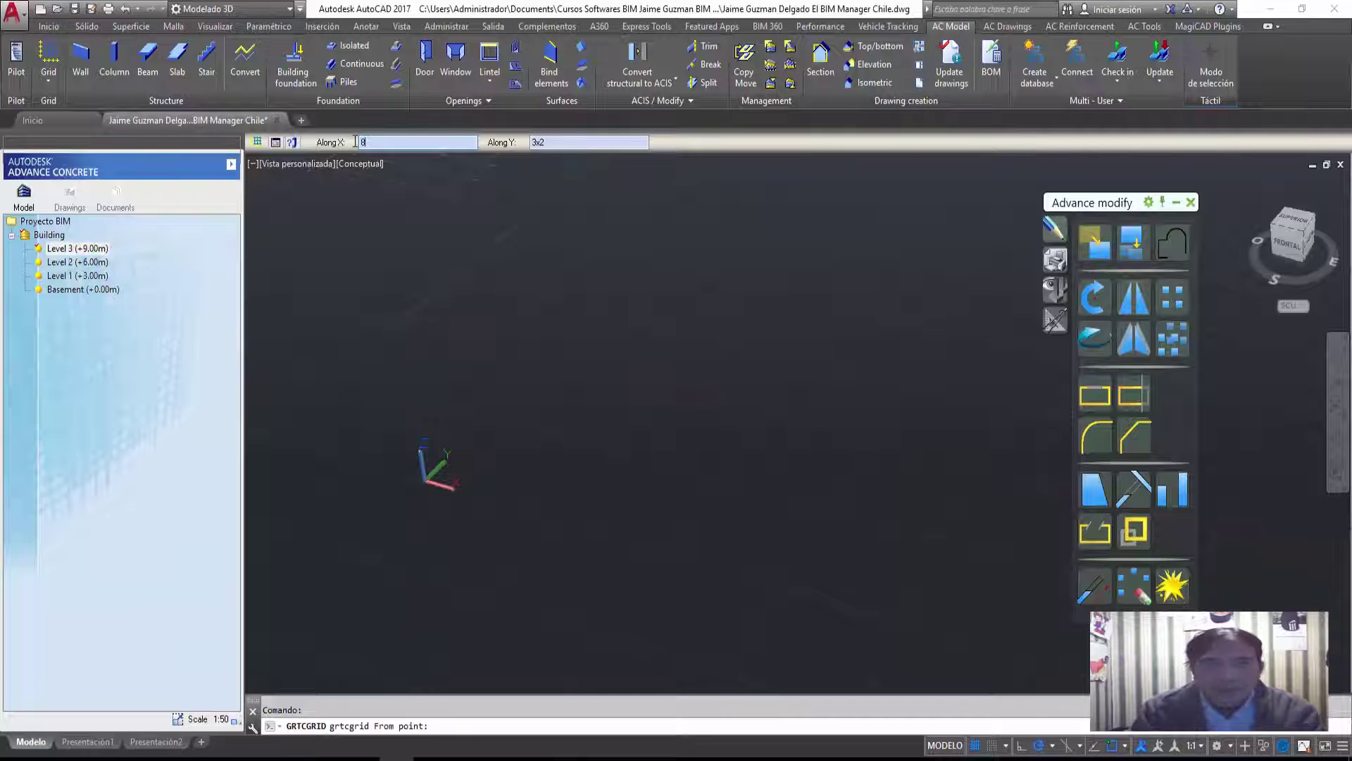
{"action": "key", "text": "BackSpace"}
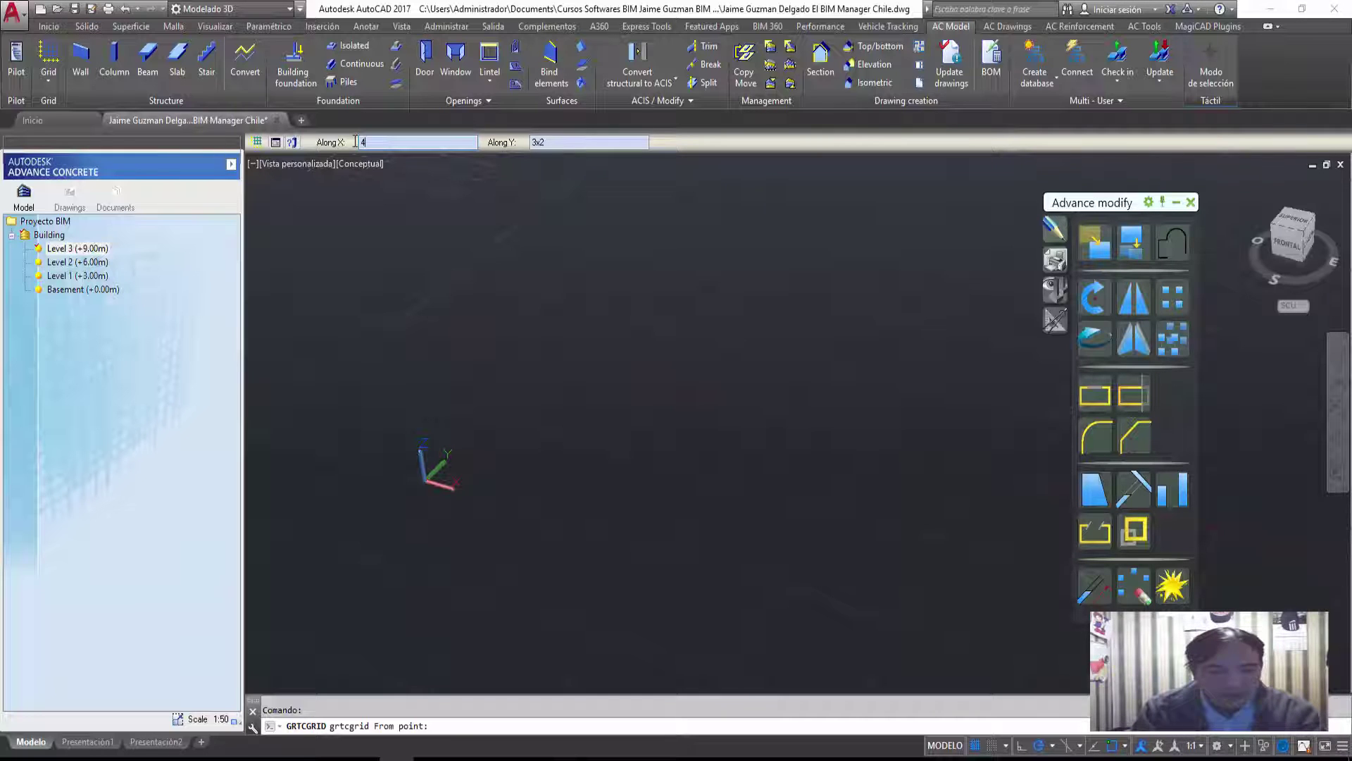
{"action": "type", "text": "x4"}
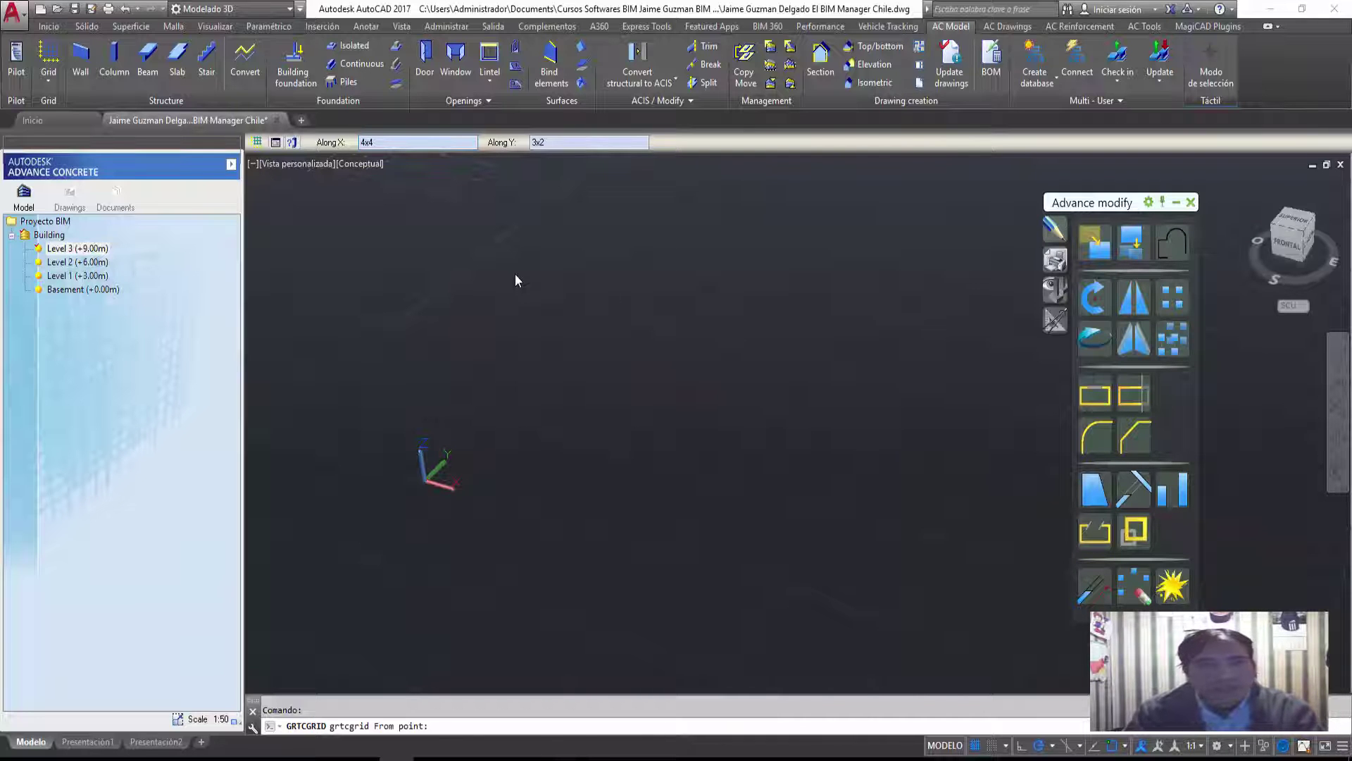
Set Along Y spans to 3x2, place the grid origin, accept rotation, and orbit to inspect it.
{"action": "middle_click_drag", "start_coordinate": [499, 426], "coordinate": [456, 402]}
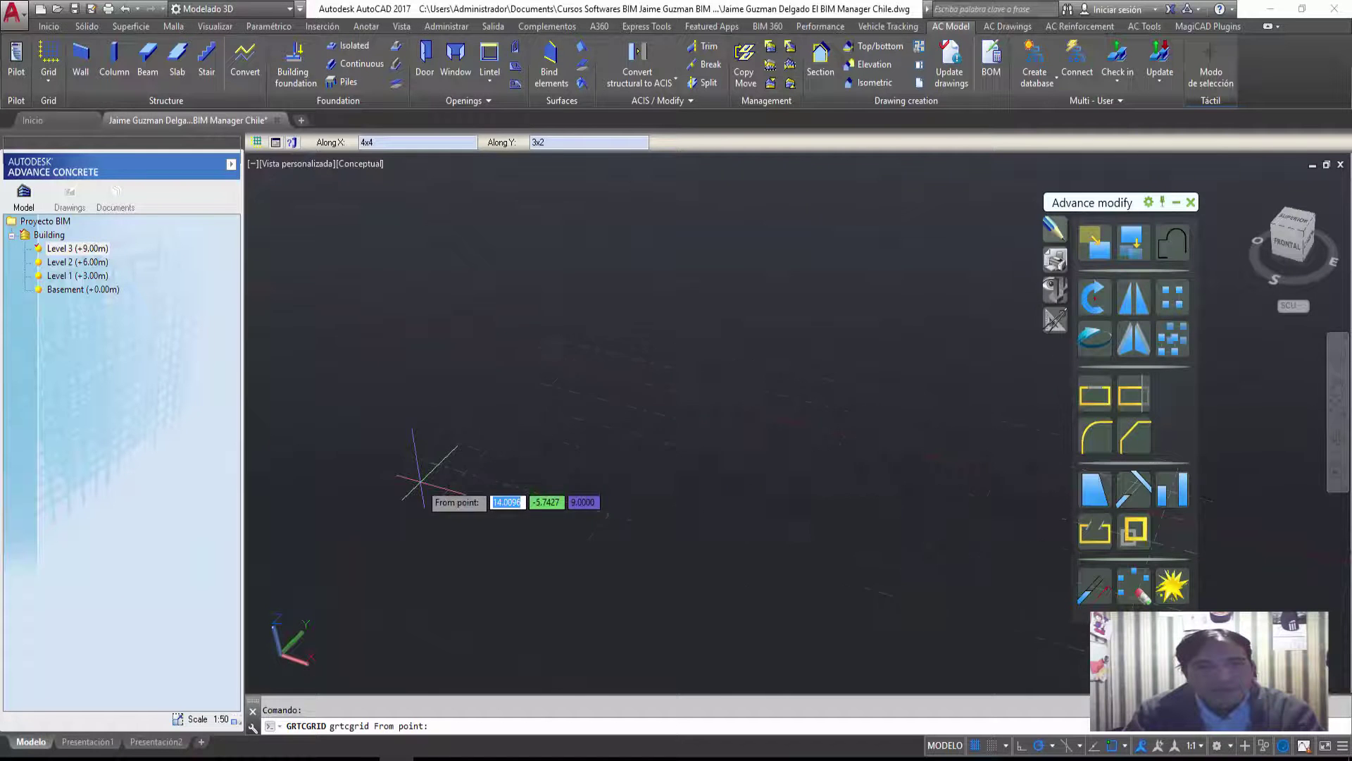
{"action": "middle_click_drag", "start_coordinate": [388, 481], "coordinate": [315, 527]}
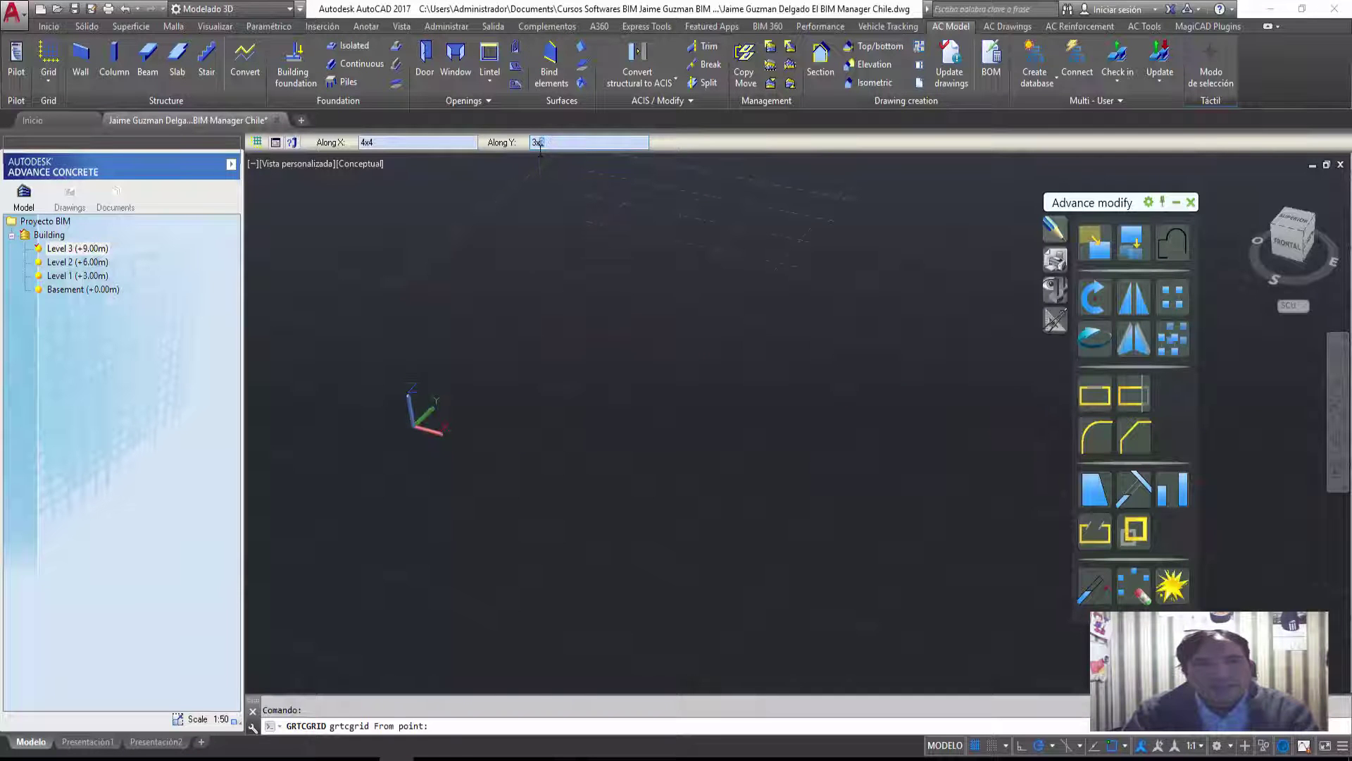
{"action": "type", "text": "2"}
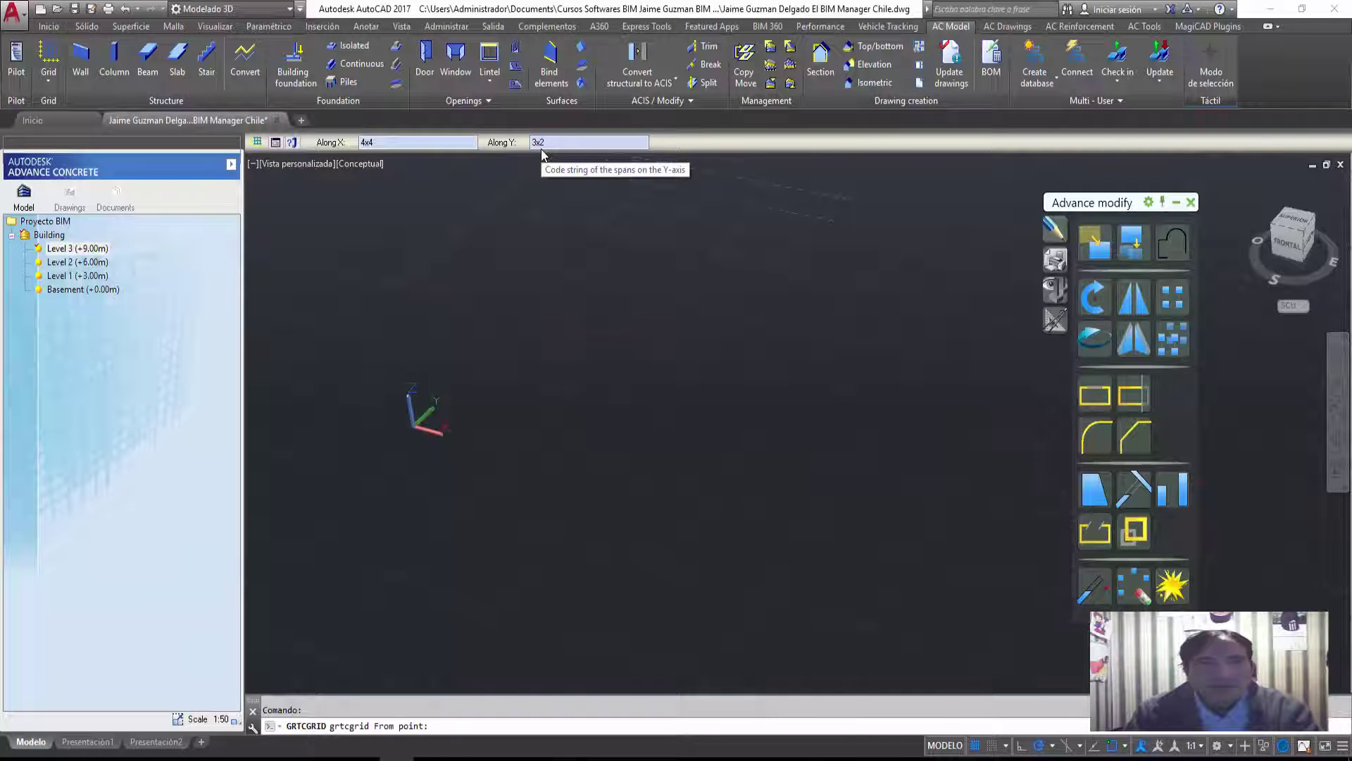
{"action": "left_click", "coordinate": [438, 419]}
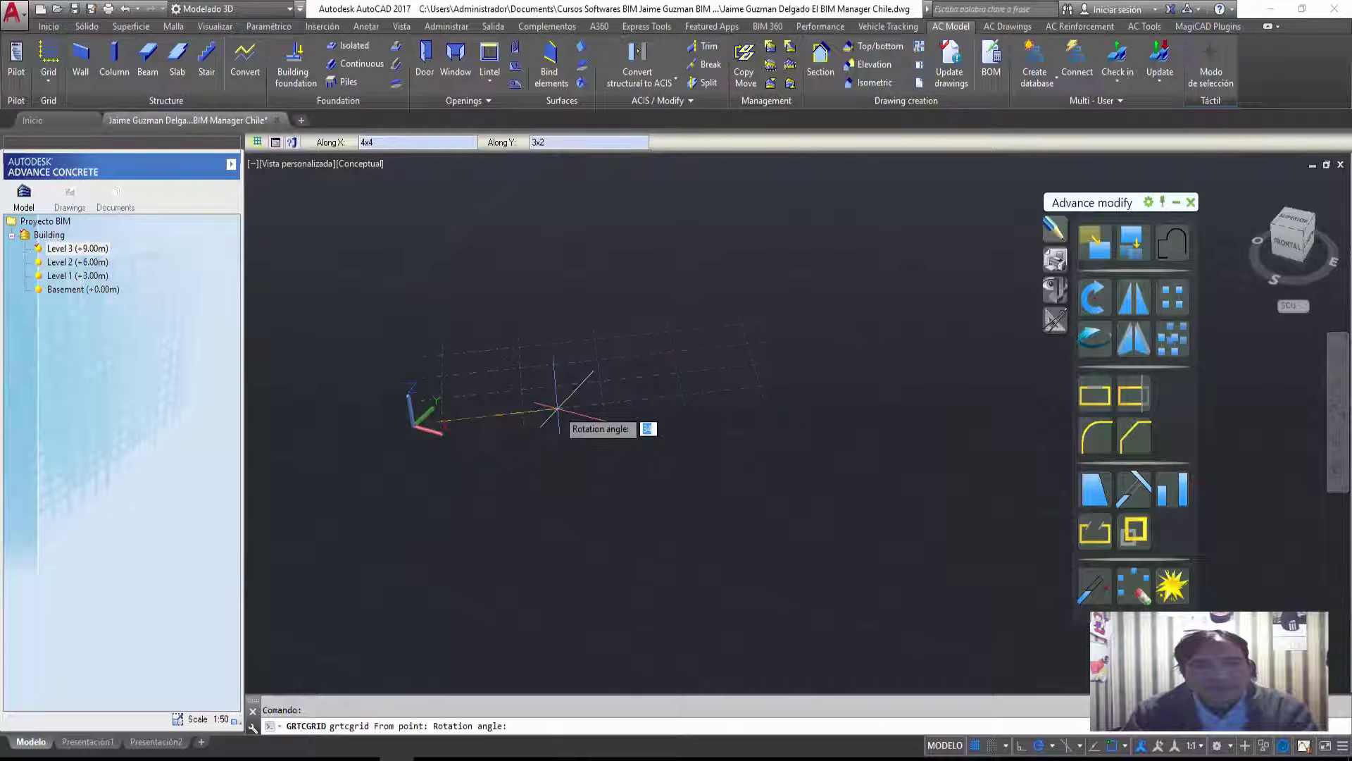
{"action": "left_click", "coordinate": [754, 493]}
{"action": "scroll", "coordinate": [481, 466], "scroll_direction": "up", "scroll_amount": 3}
{"action": "scroll", "coordinate": [481, 466], "scroll_direction": "up", "scroll_amount": 2}
{"action": "middle_click_drag", "start_coordinate": [481, 466], "coordinate": [803, 371], "text": "shift"}
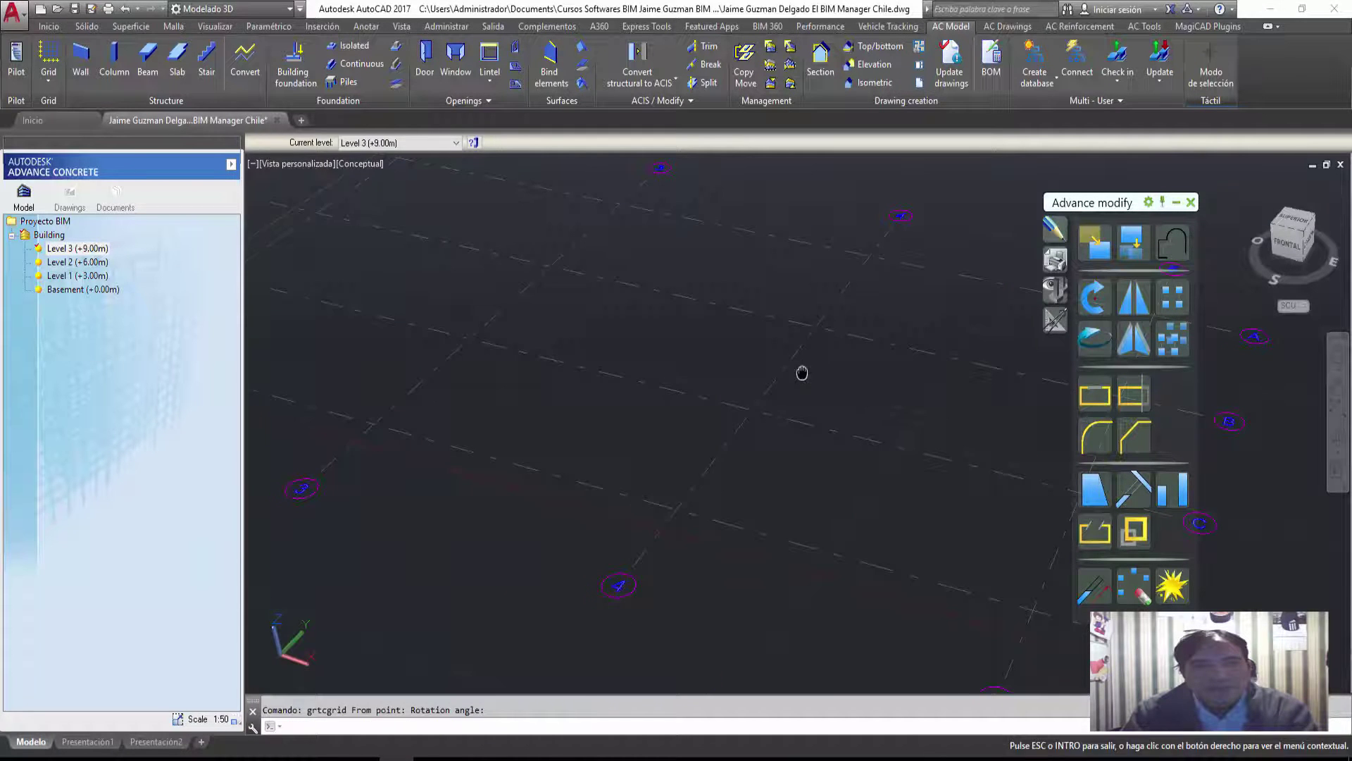
{"action": "mouse_move", "coordinate": [493, 437]}
{"action": "middle_mouse_down", "text": "shift"}
{"action": "mouse_move", "coordinate": [620, 560]}
{"action": "mouse_move", "coordinate": [725, 483]}
{"action": "mouse_move", "coordinate": [589, 460]}
{"action": "mouse_move", "coordinate": [626, 547]}
{"action": "middle_mouse_up", "text": "shift"}
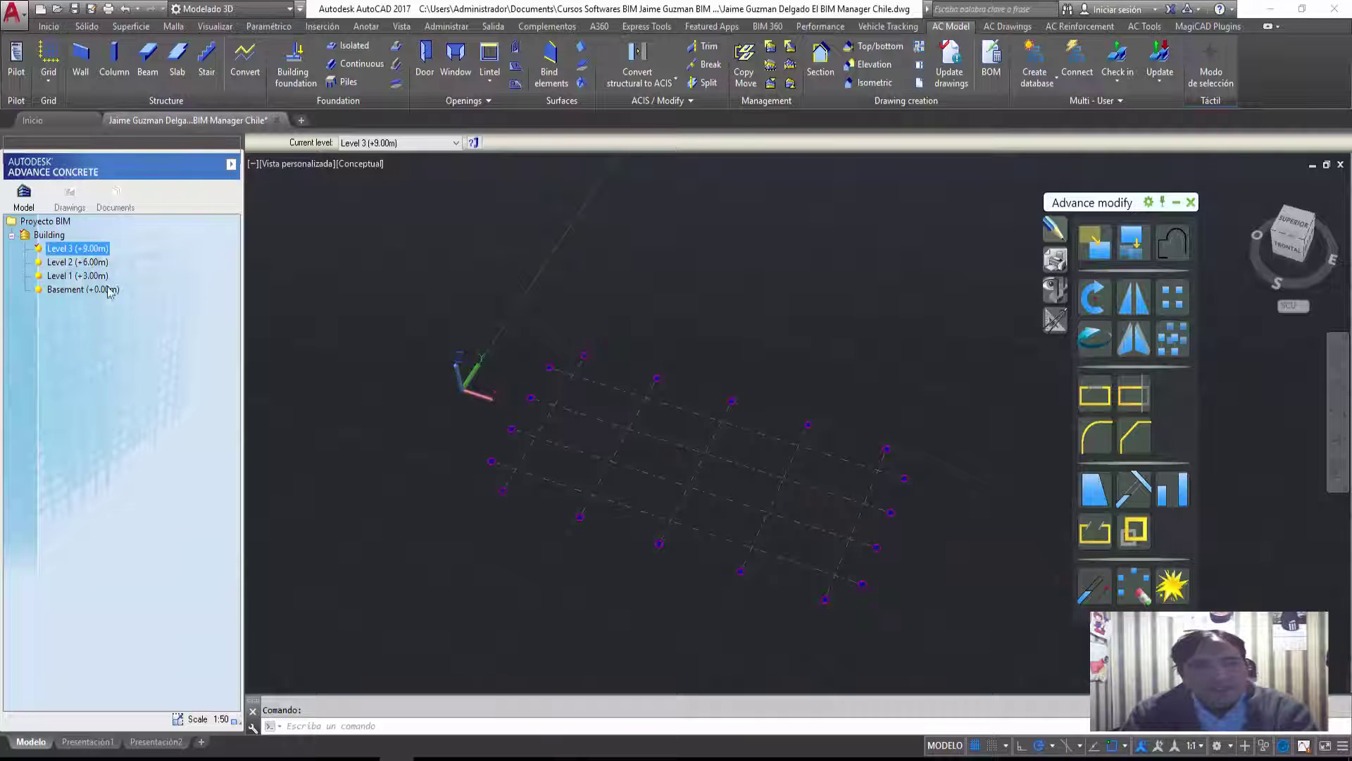
Select the whole Level 3 axis grid and delete it.
{"action": "left_click", "coordinate": [485, 289]}
{"action": "left_click", "coordinate": [934, 625]}
{"action": "left_click", "coordinate": [823, 528]}
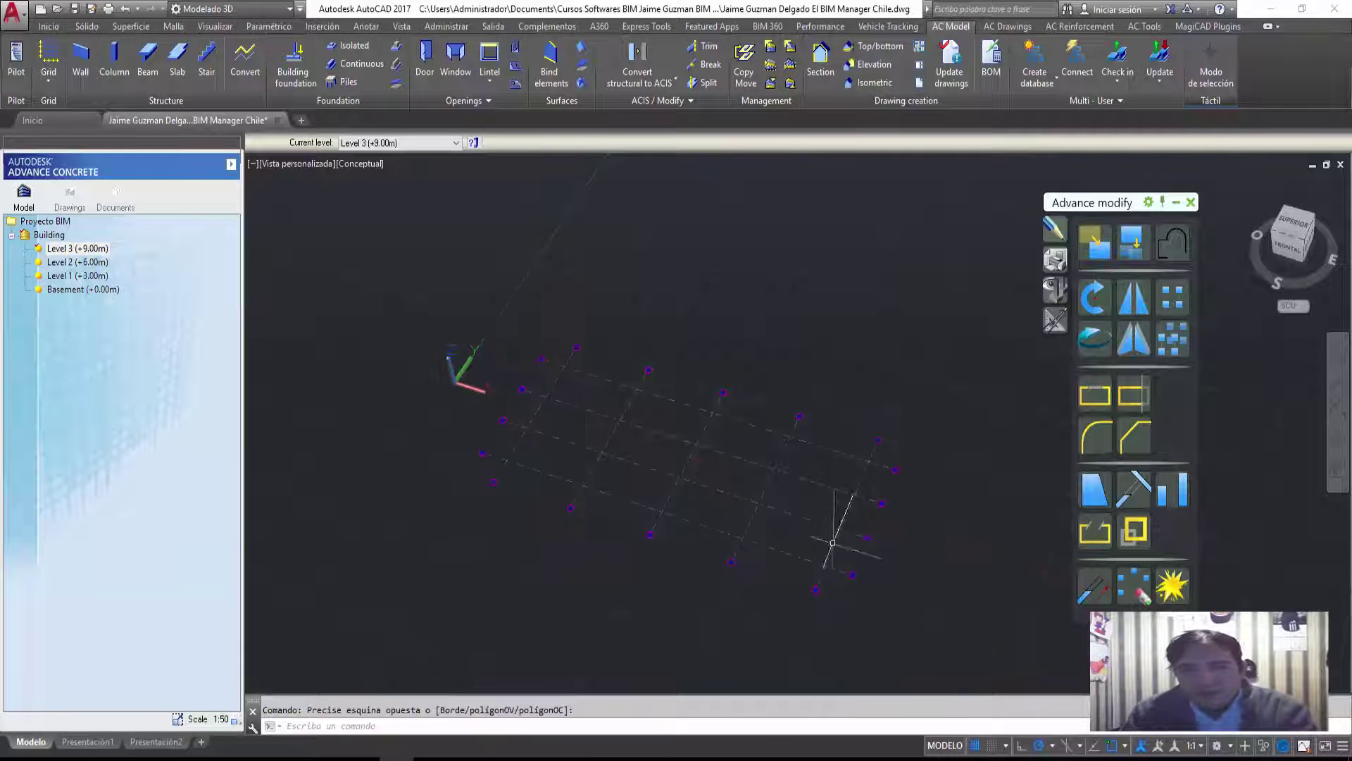
{"action": "left_click", "coordinate": [699, 411]}
{"action": "left_click", "coordinate": [599, 375]}
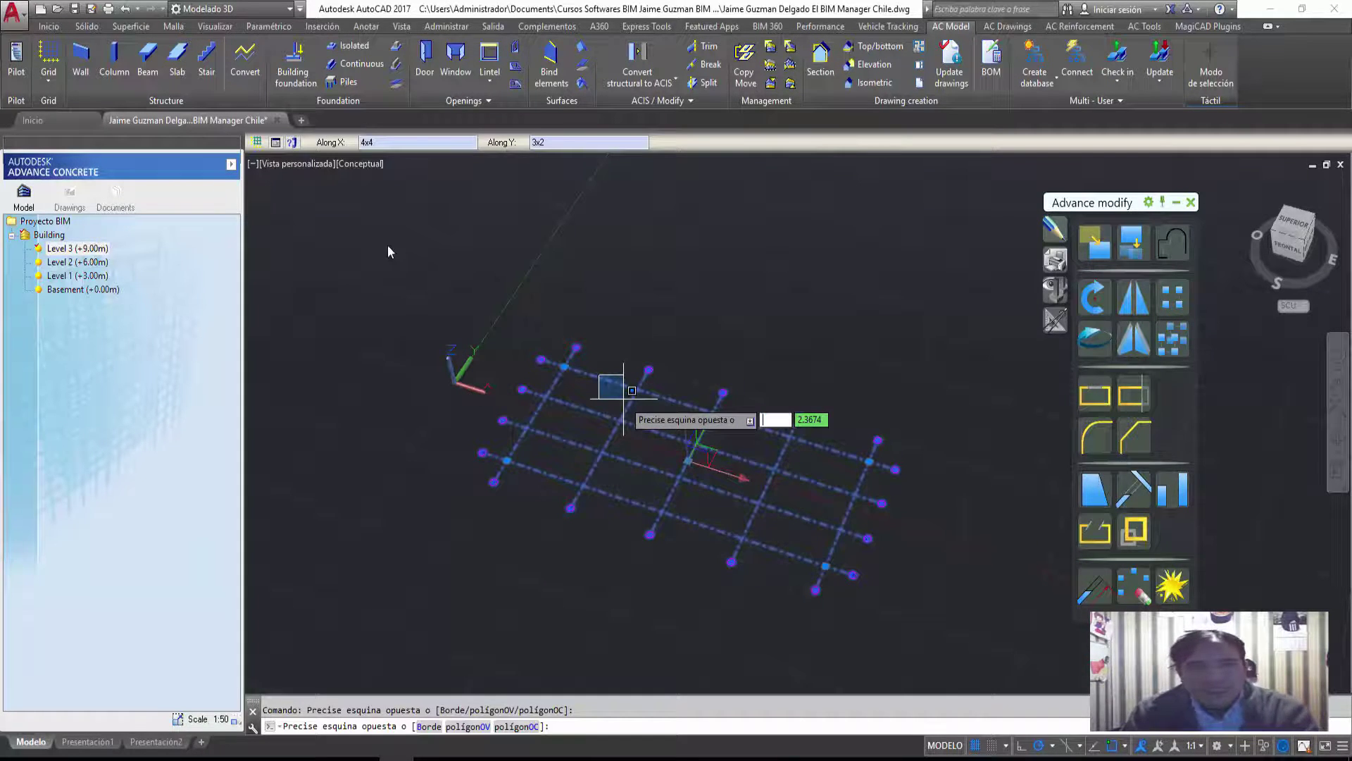
{"action": "right_click", "coordinate": [84, 292]}
{"action": "left_click", "coordinate": [40, 293]}
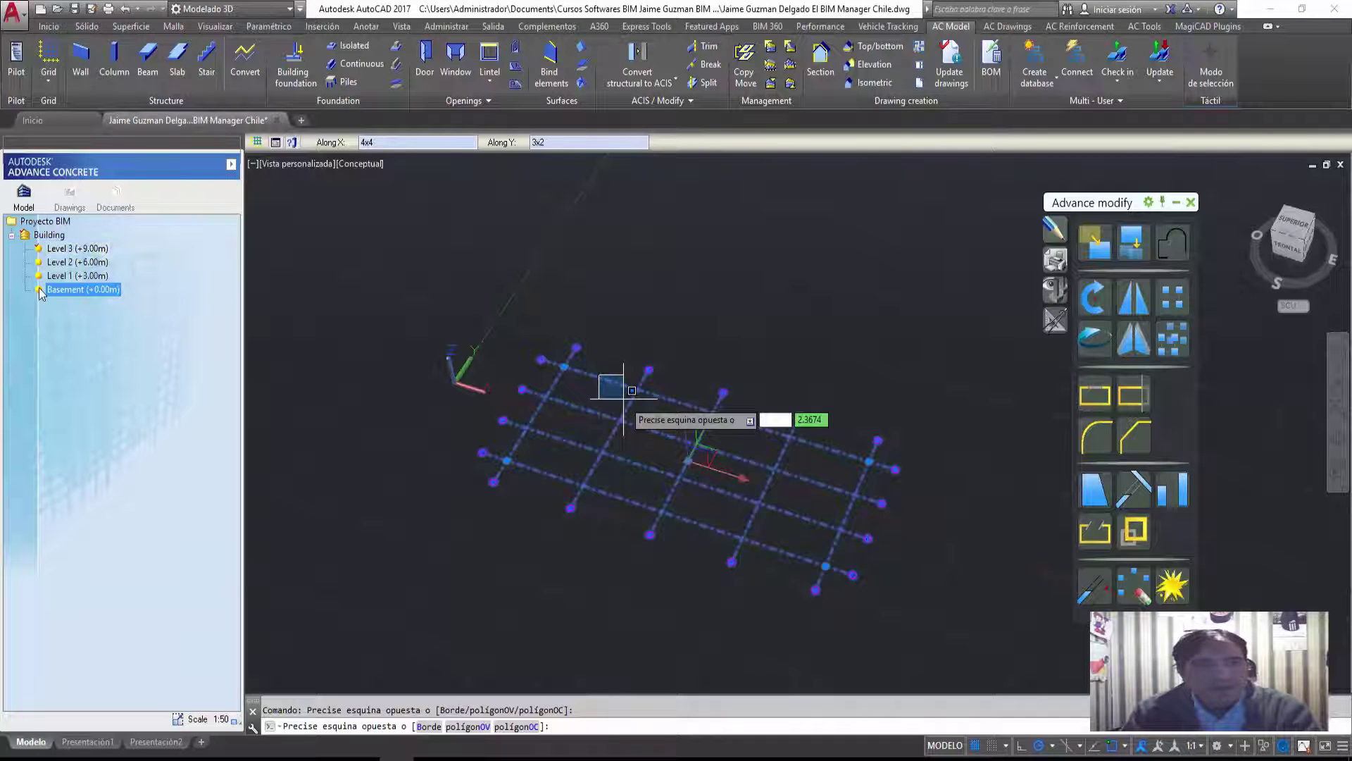
{"action": "left_click", "coordinate": [636, 378]}
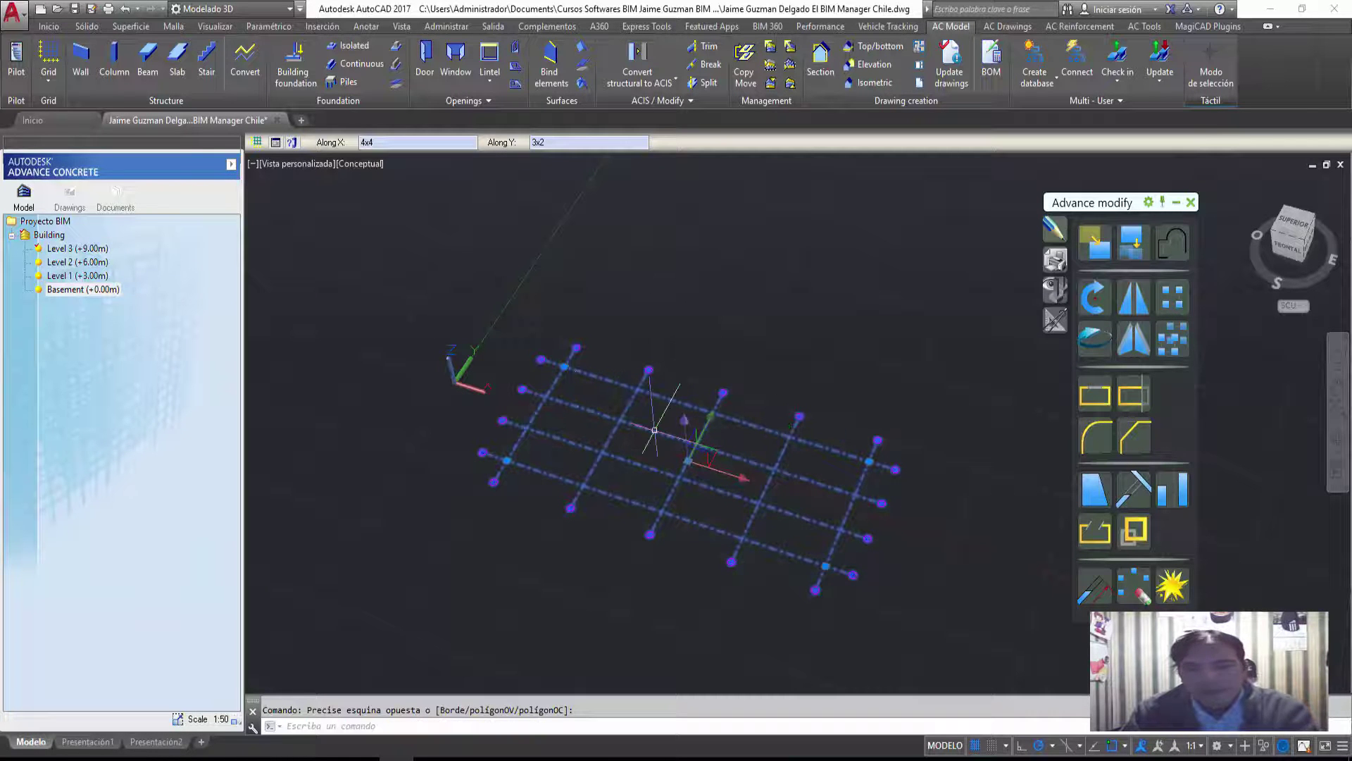
{"action": "key", "text": "Delete"}
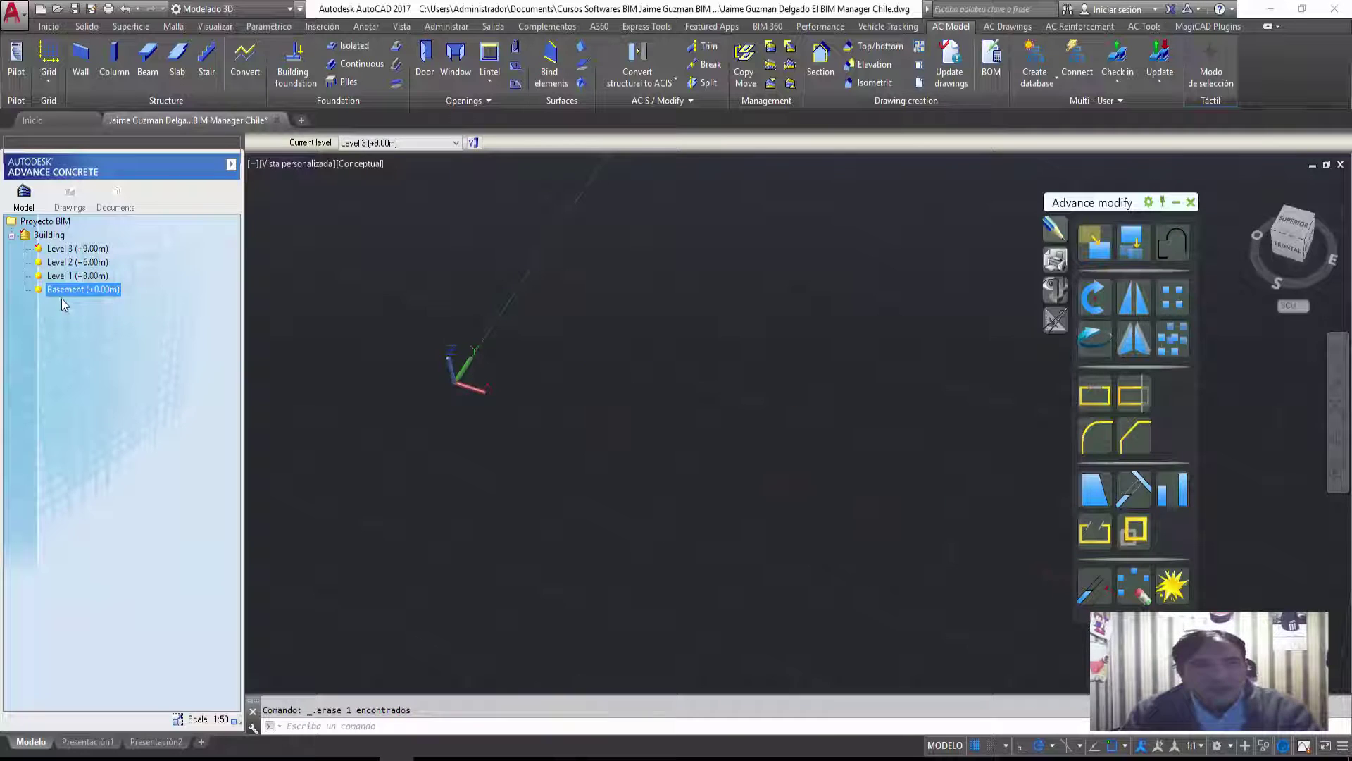
Make Basement (+0.00m) the current level.
{"action": "right_click", "coordinate": [65, 294]}
{"action": "double_click", "coordinate": [67, 289]}
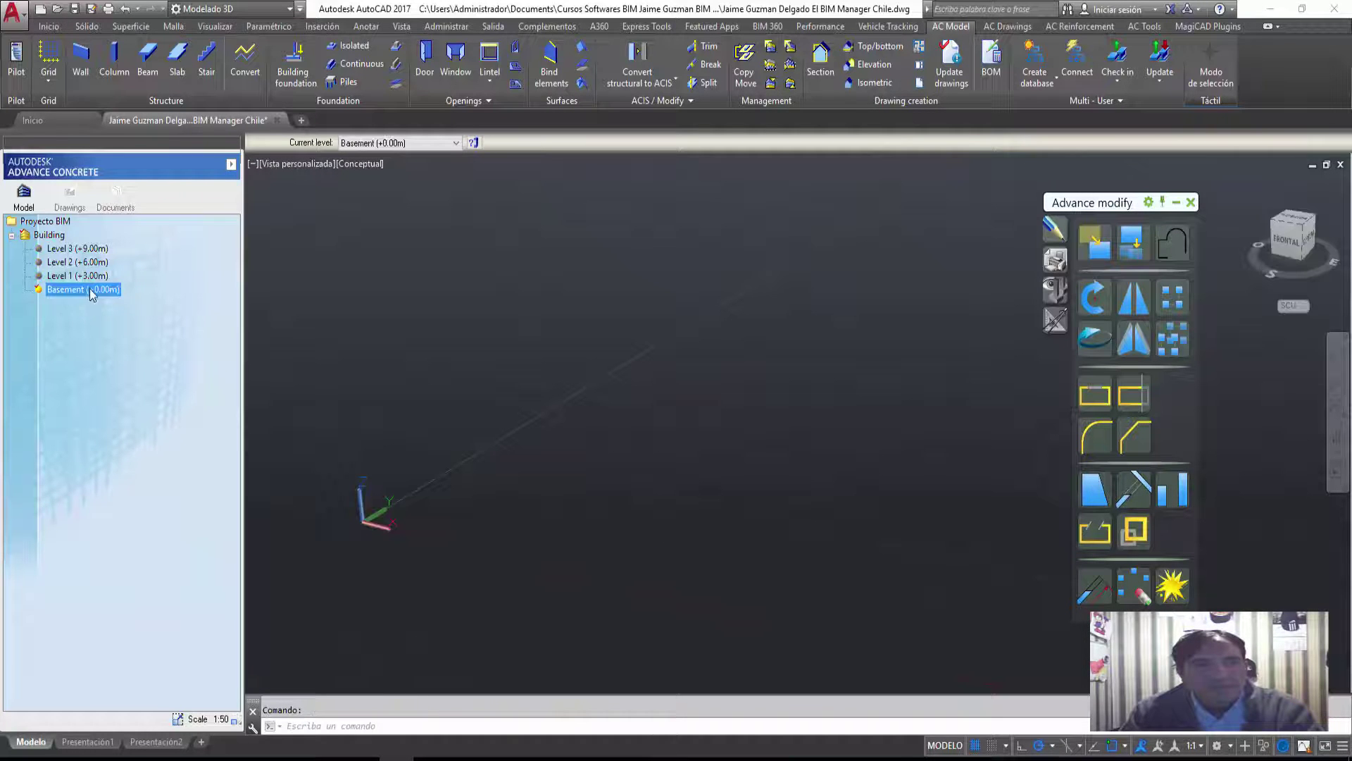
{"action": "middle_click_drag", "start_coordinate": [507, 543], "coordinate": [517, 479]}
{"action": "left_click", "coordinate": [141, 348]}
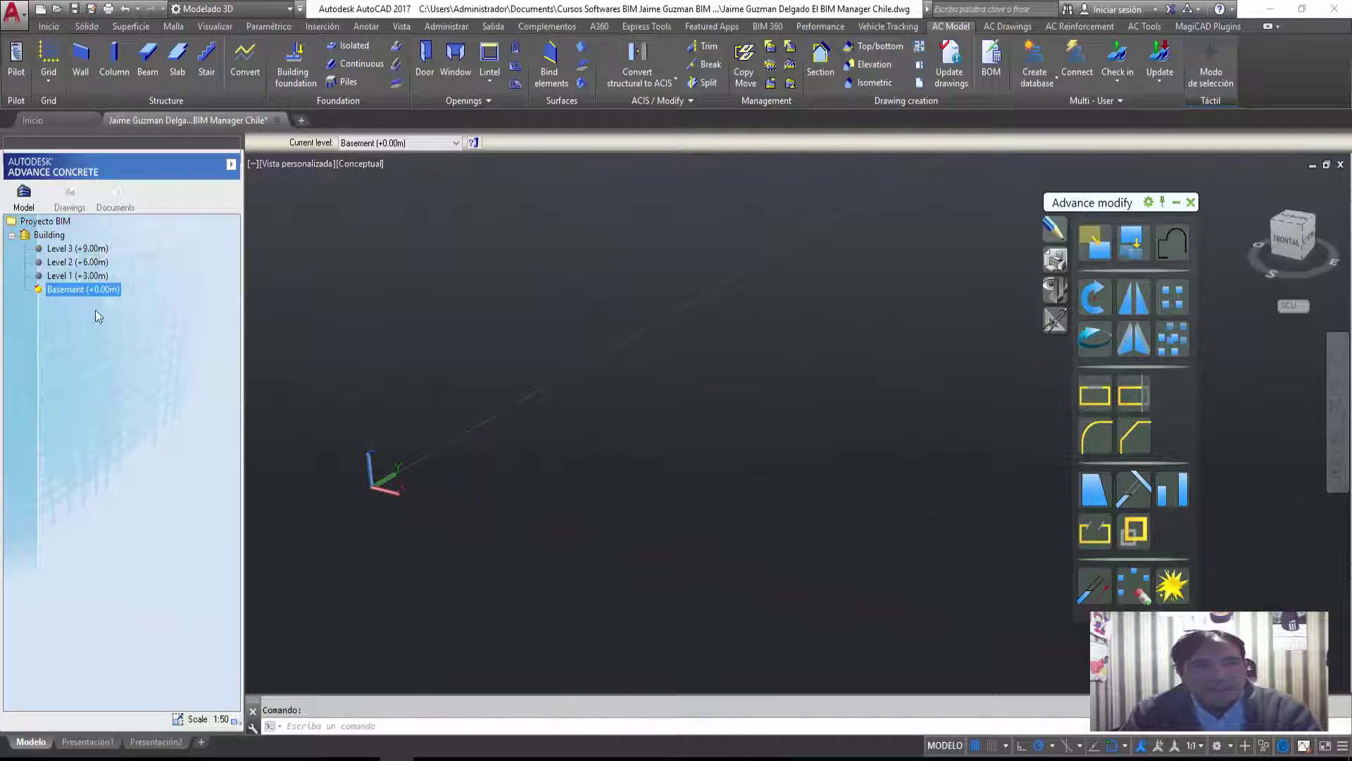
Enable all Building levels and start a new axis grid, editing its Along X spans.
{"action": "right_click", "coordinate": [51, 235]}
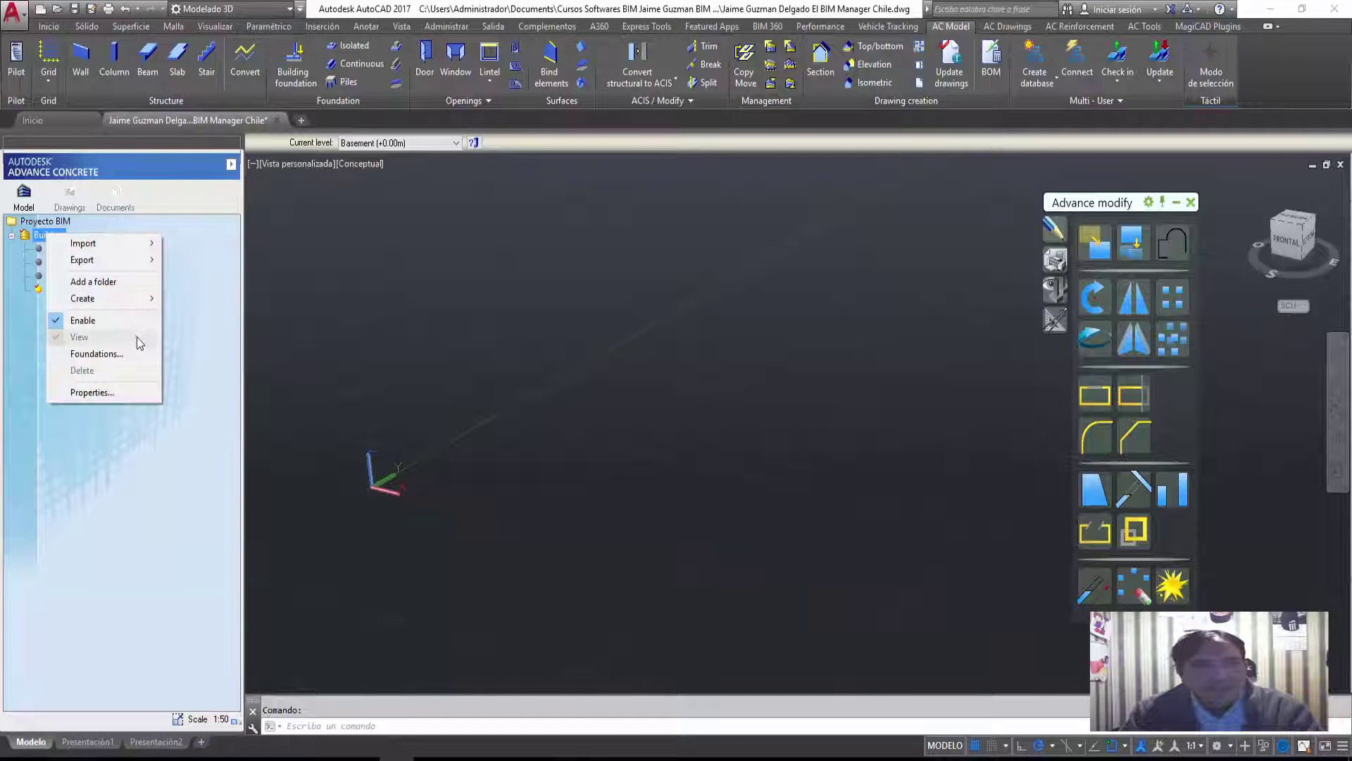
{"action": "left_click", "coordinate": [127, 333]}
{"action": "mouse_move", "coordinate": [657, 438]}
{"action": "middle_mouse_down", "text": "shift"}
{"action": "mouse_move", "coordinate": [705, 606]}
{"action": "mouse_move", "coordinate": [749, 414]}
{"action": "middle_mouse_up", "text": "shift"}
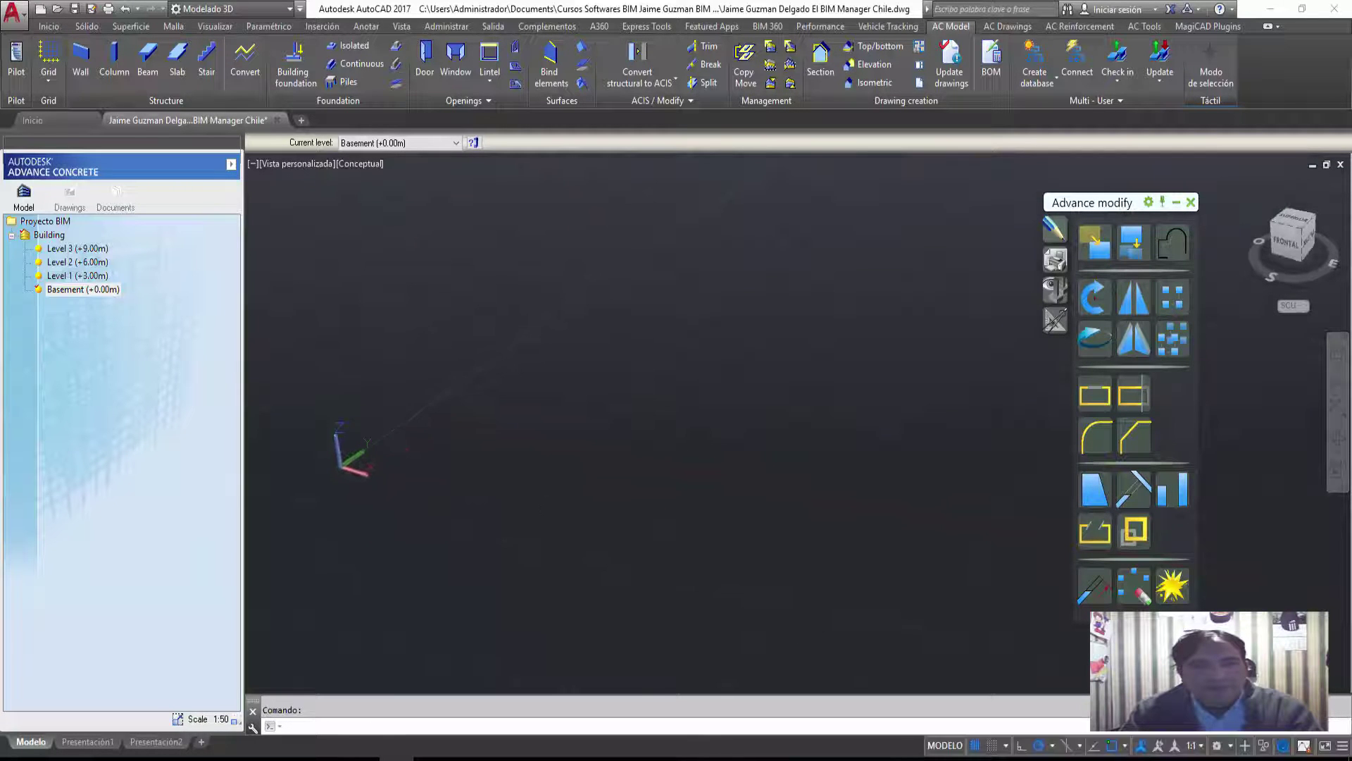
{"action": "left_click", "coordinate": [48, 55]}
{"action": "left_click_drag", "start_coordinate": [395, 137], "coordinate": [352, 143]}
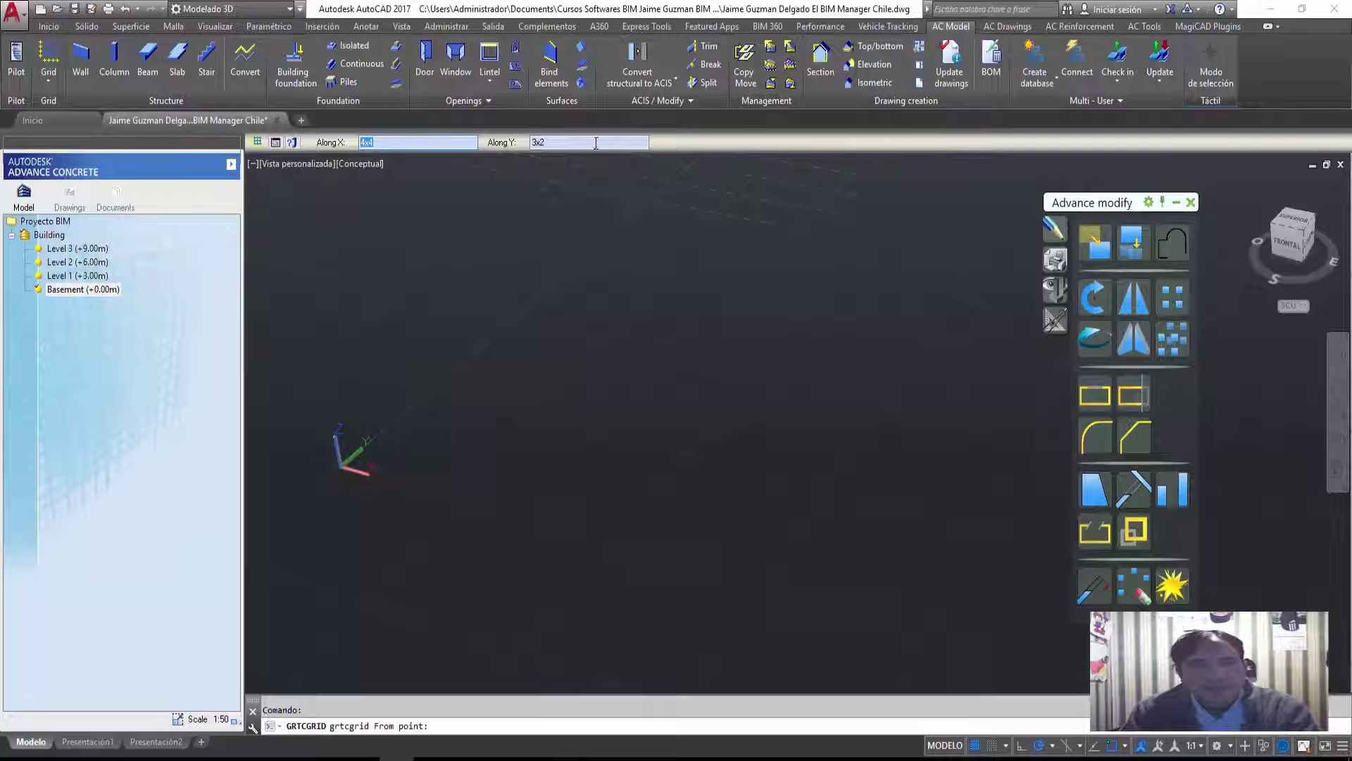
Place the 4x4 by 3x2 grid's origin, accept the rotation, and reframe the Basement view.
{"action": "left_click", "coordinate": [469, 411]}
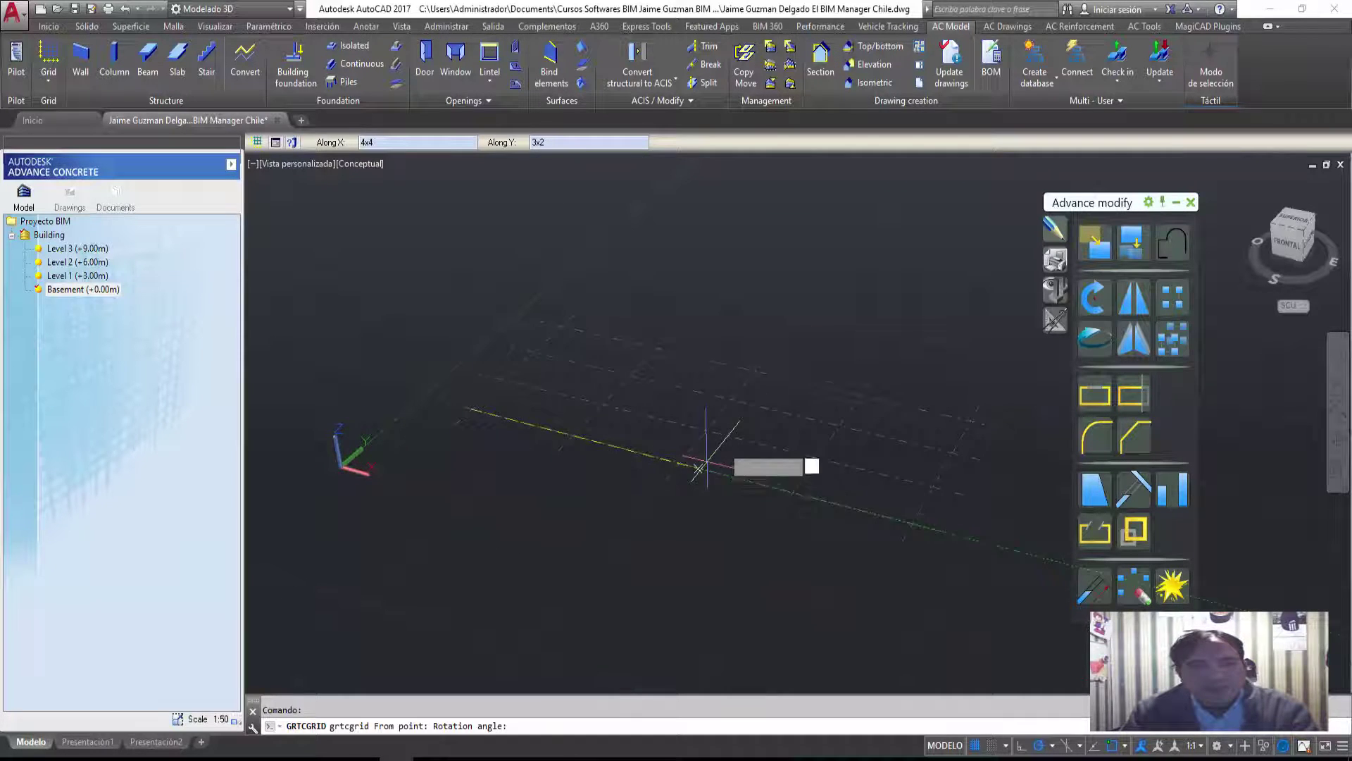
{"action": "left_click", "coordinate": [773, 486]}
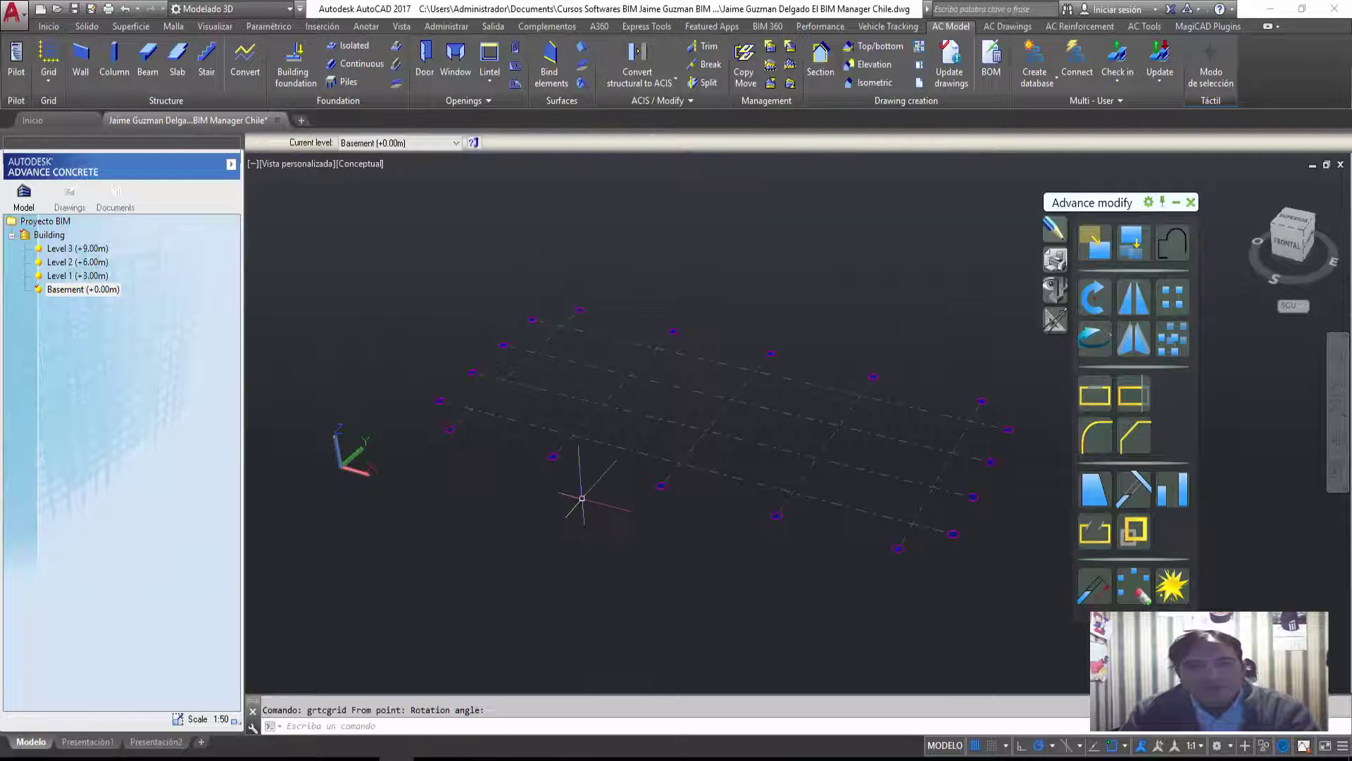
{"action": "mouse_move", "coordinate": [573, 468]}
{"action": "middle_mouse_down"}
{"action": "mouse_move", "coordinate": [555, 580]}
{"action": "mouse_move", "coordinate": [564, 493]}
{"action": "middle_mouse_up"}
{"action": "middle_click_drag", "start_coordinate": [593, 557], "coordinate": [522, 528], "text": "shift"}
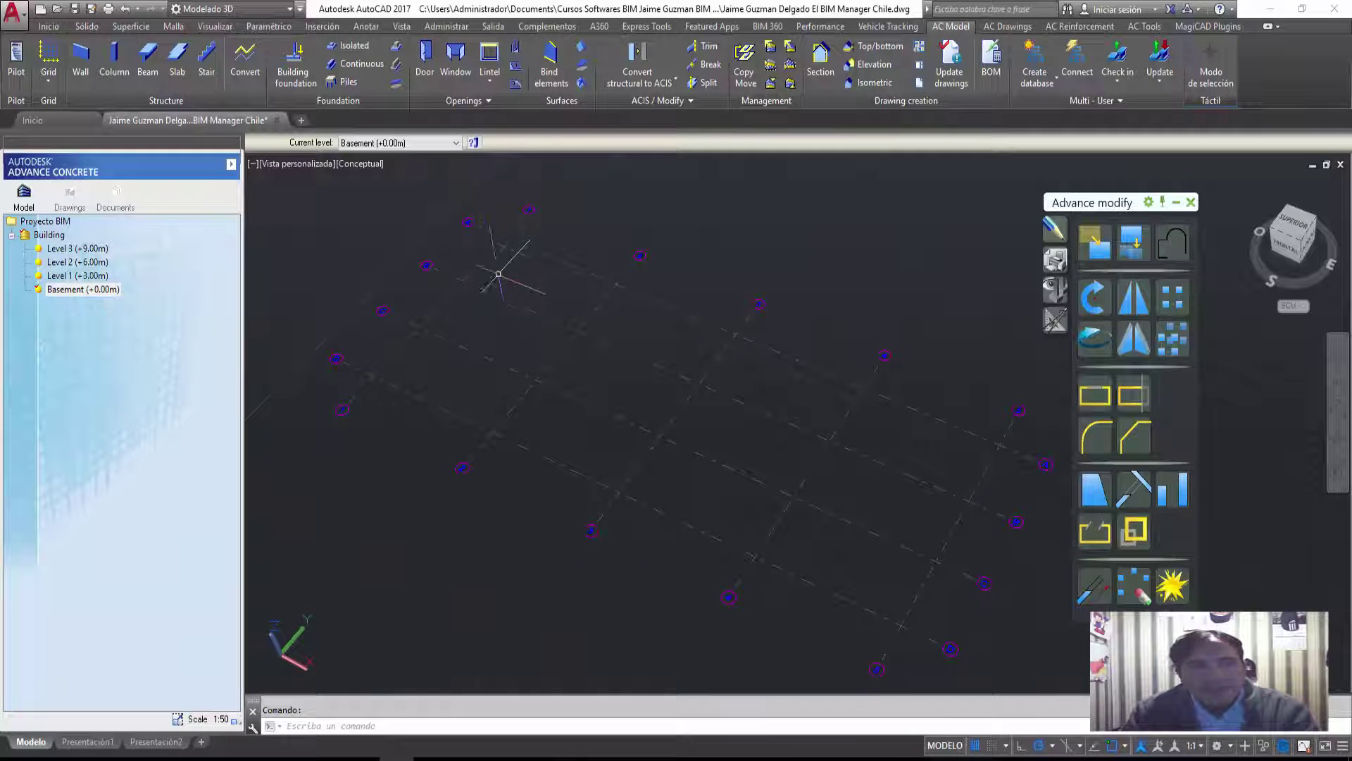
{"action": "left_click", "coordinate": [97, 291]}
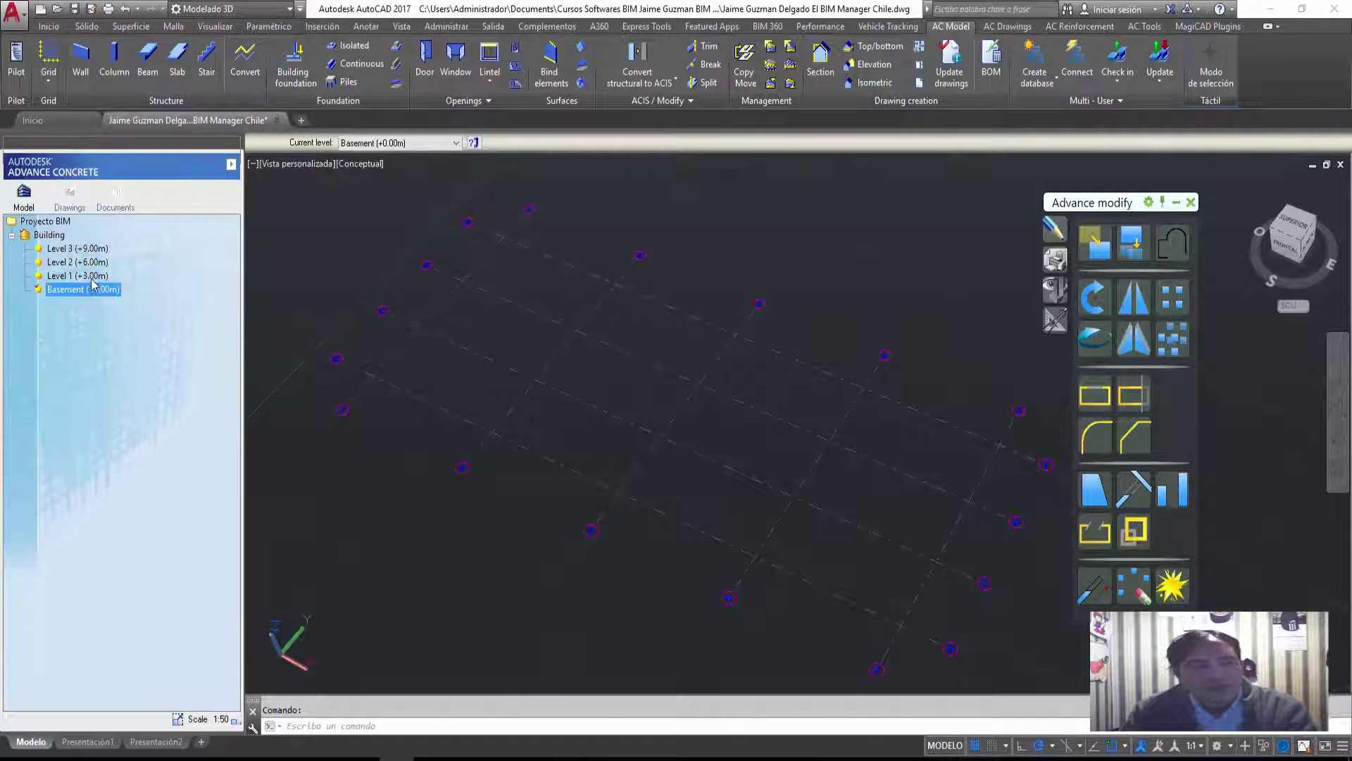
{"action": "mouse_move", "coordinate": [588, 498]}
{"action": "middle_mouse_down", "text": "shift"}
{"action": "mouse_move", "coordinate": [643, 444]}
{"action": "mouse_move", "coordinate": [592, 429]}
{"action": "middle_mouse_up", "text": "shift"}
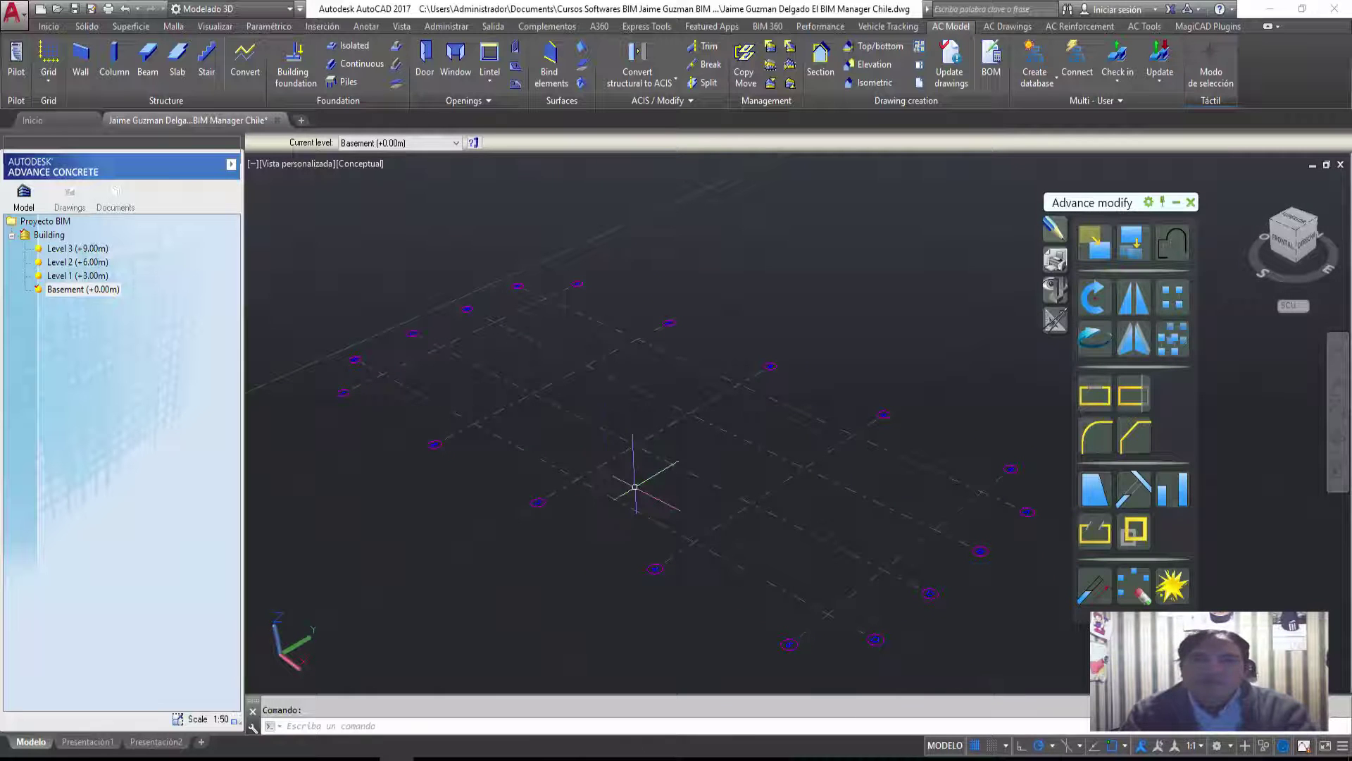
{"action": "left_click_drag", "start_coordinate": [1106, 208], "coordinate": [1142, 258]}
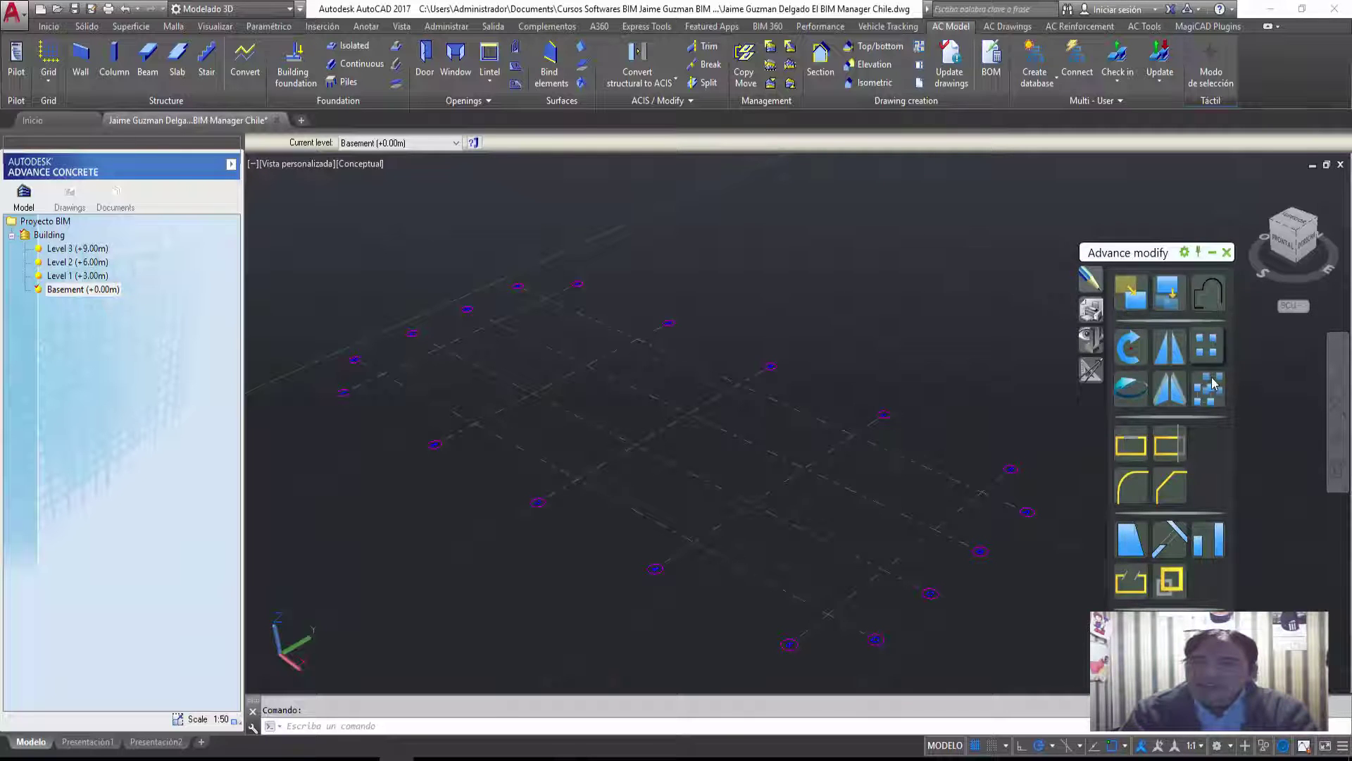
Browse the layout, display and reinforcement tool sets, return to Advance modify, then switch to PowerPoint.
{"action": "left_click_drag", "start_coordinate": [1150, 259], "coordinate": [1158, 216]}
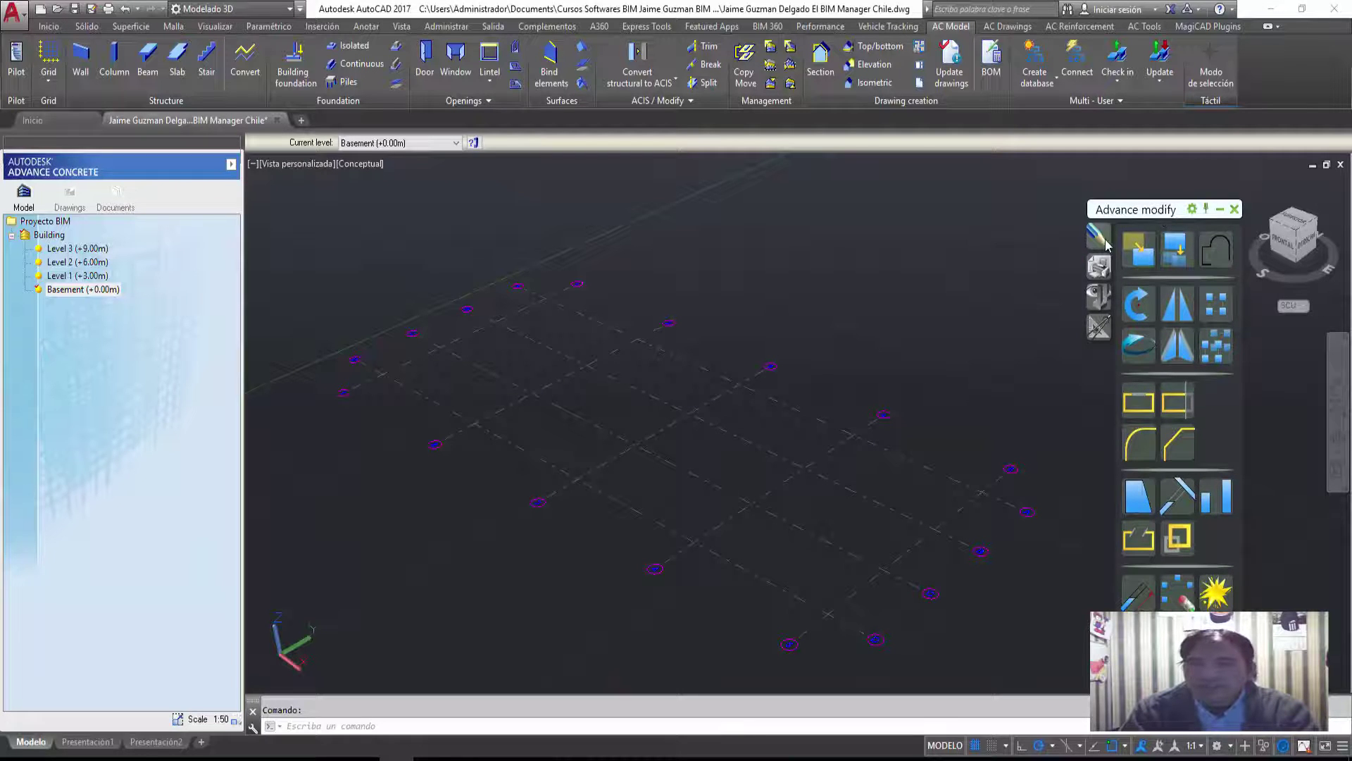
{"action": "left_click", "coordinate": [1107, 273]}
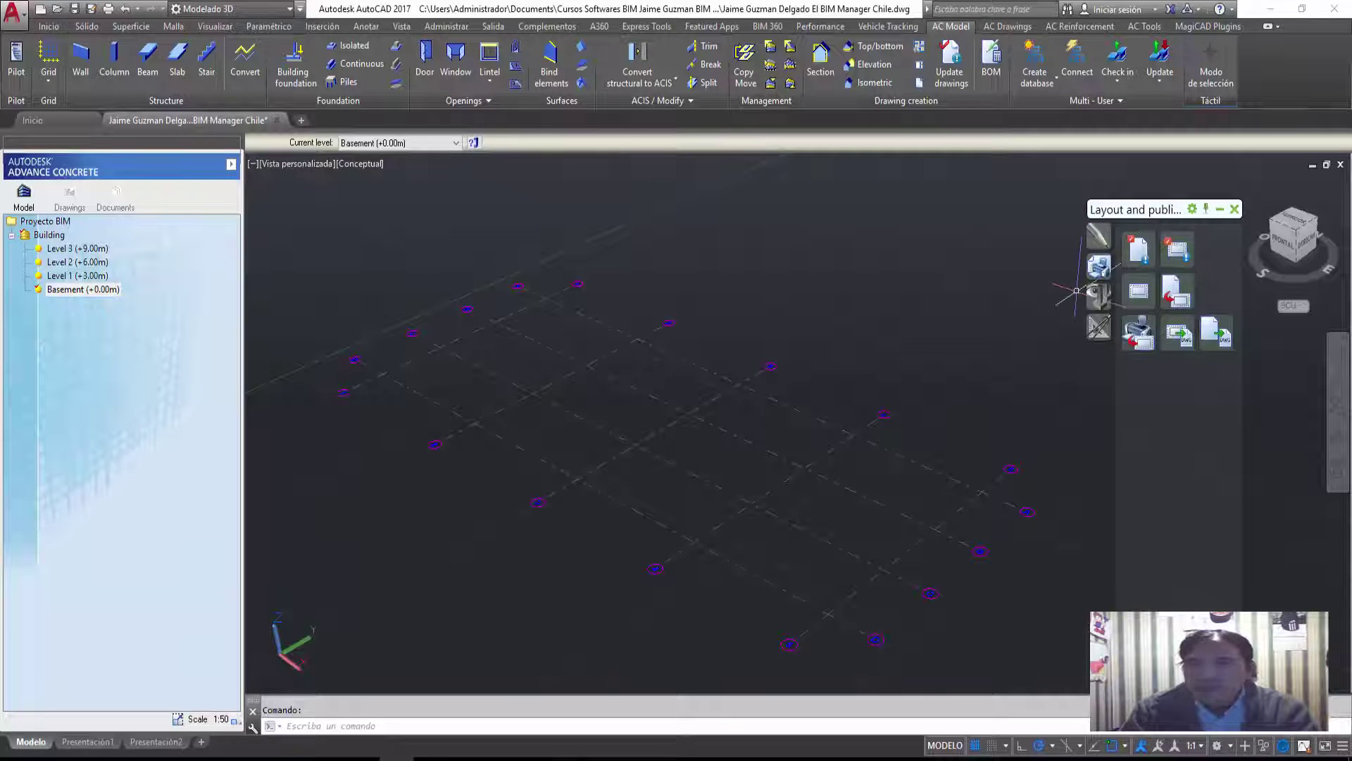
{"action": "left_click", "coordinate": [1099, 296]}
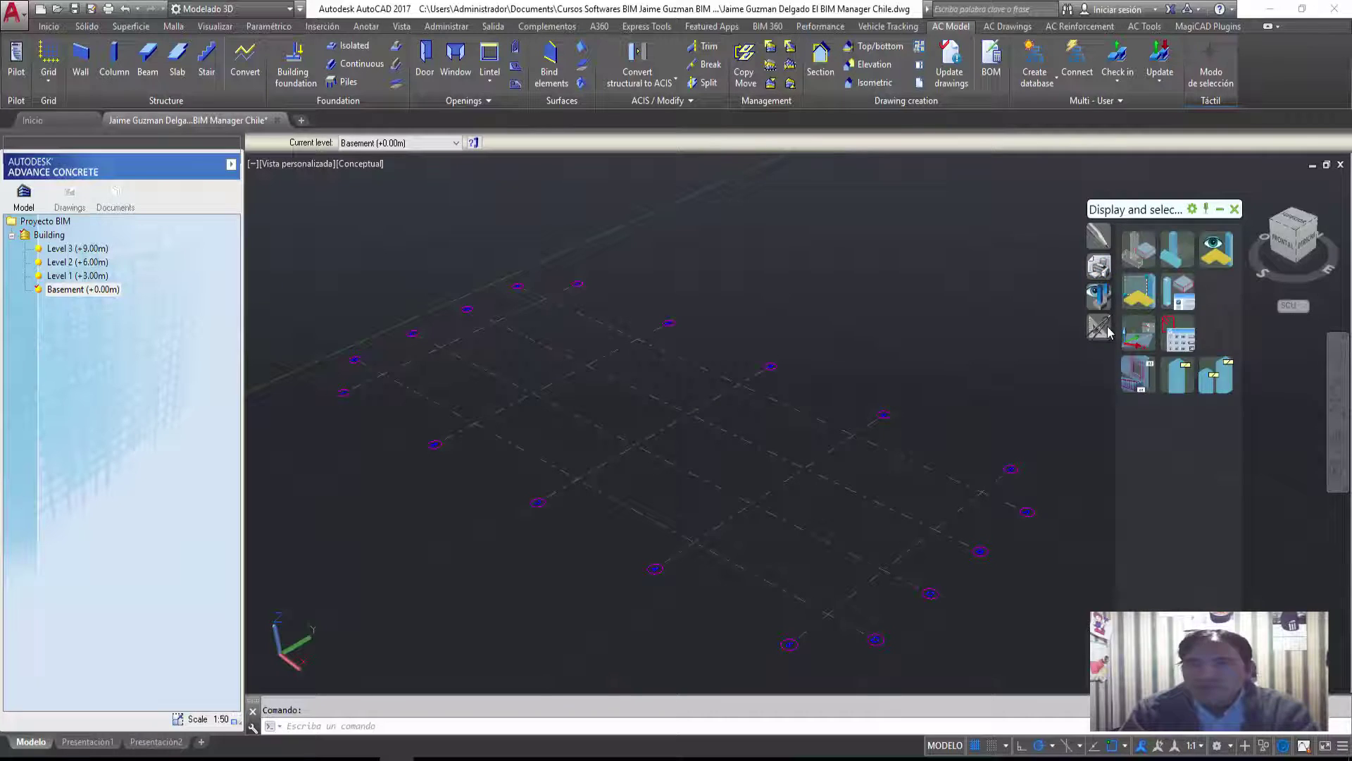
{"action": "left_click", "coordinate": [1100, 327]}
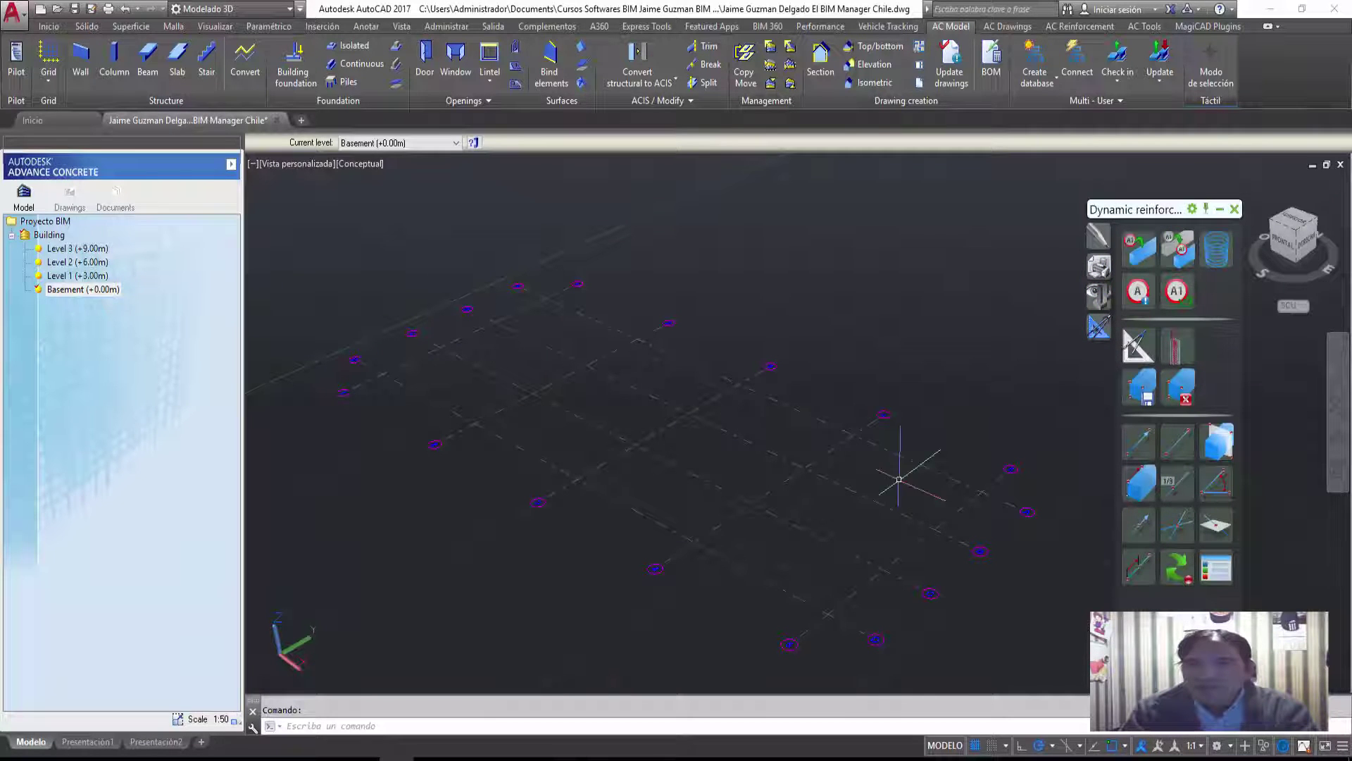
{"action": "left_click", "coordinate": [1097, 238]}
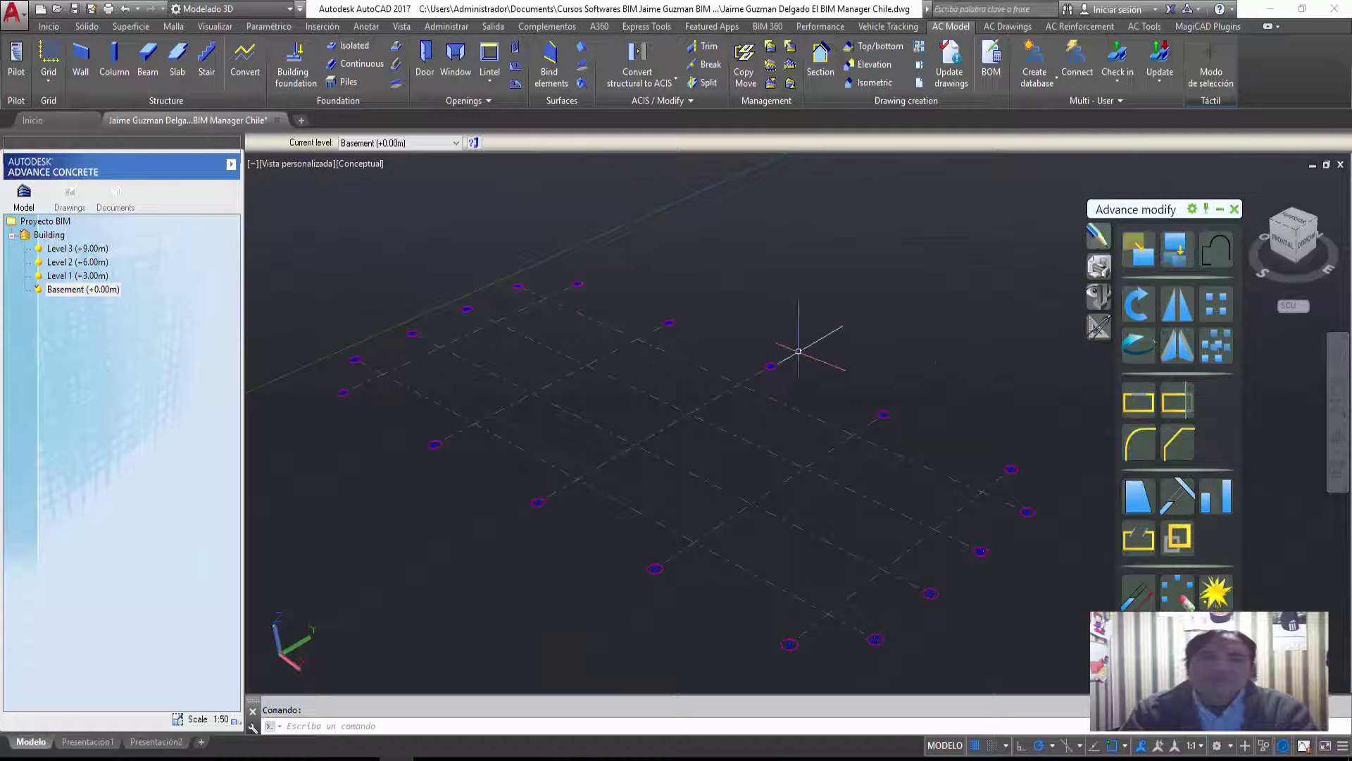
{"action": "middle_click_drag", "start_coordinate": [661, 355], "coordinate": [634, 399], "text": "shift"}
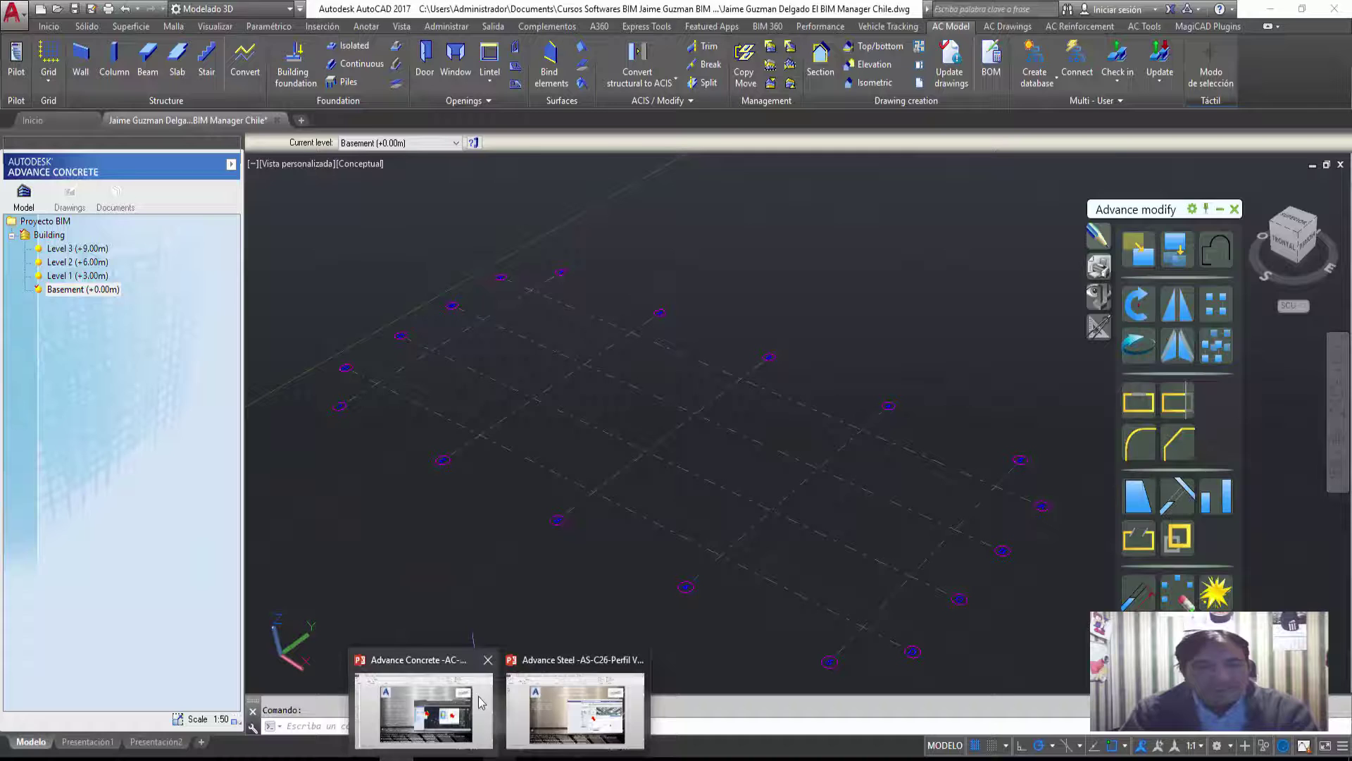
{"action": "left_click", "coordinate": [409, 687]}
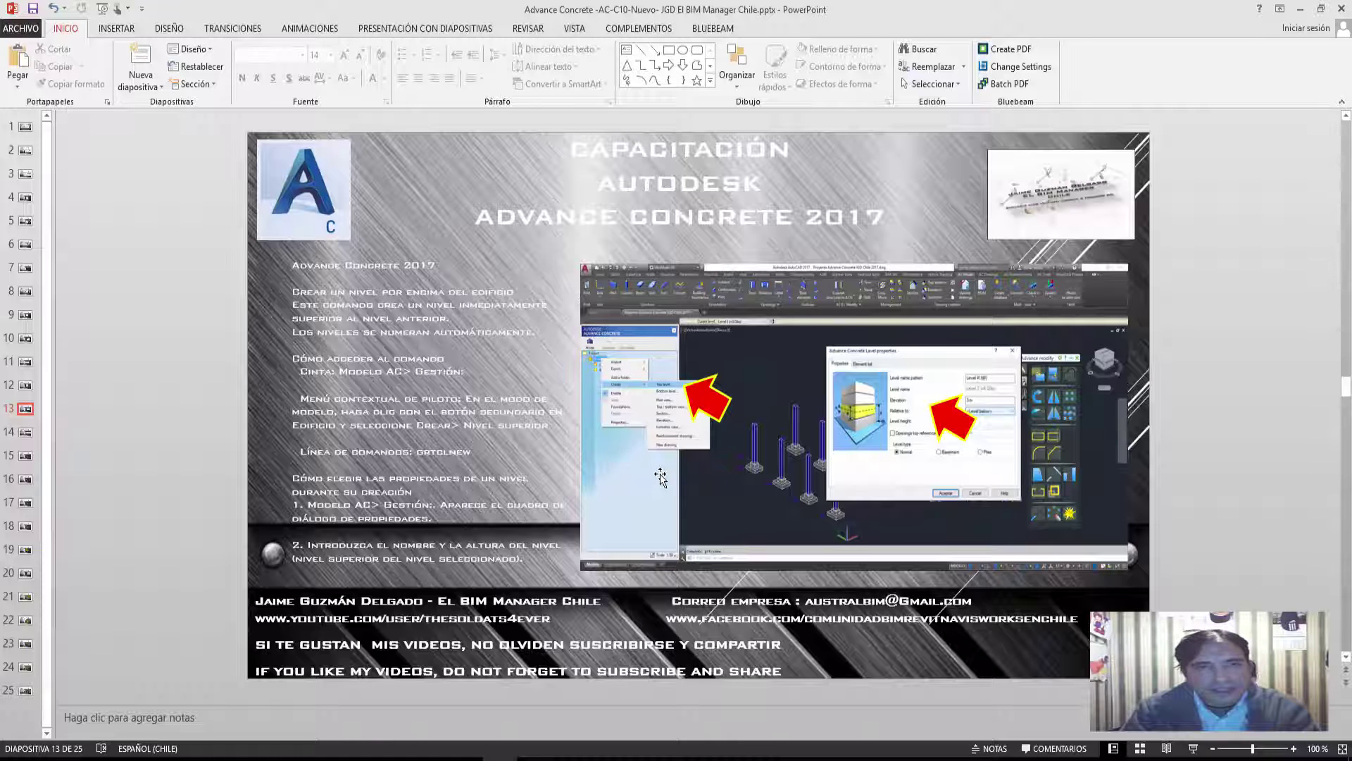
Advance the presentation to slide 14 and minimise PowerPoint.
{"action": "scroll", "coordinate": [661, 477], "scroll_direction": "down", "scroll_amount": 1}
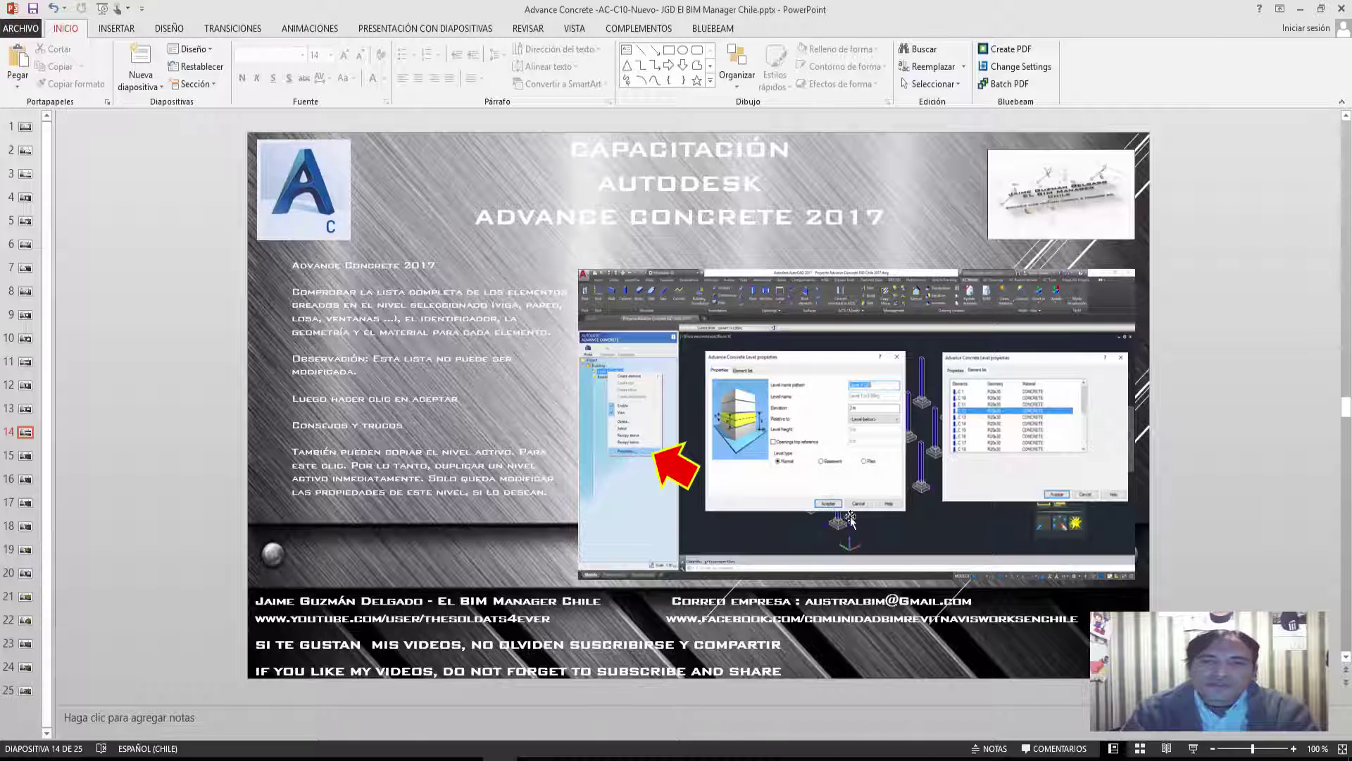
{"action": "left_click", "coordinate": [1304, 10]}
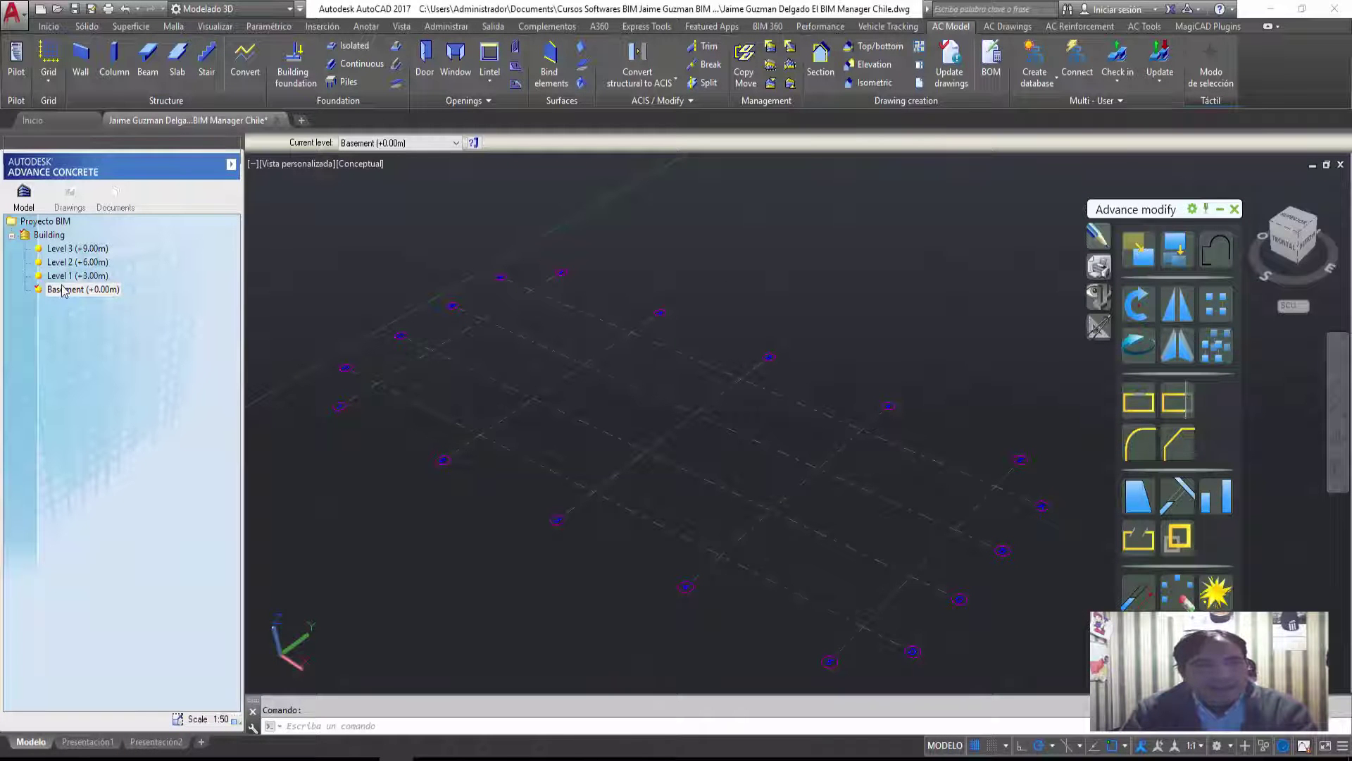
{"action": "right_click", "coordinate": [72, 292]}
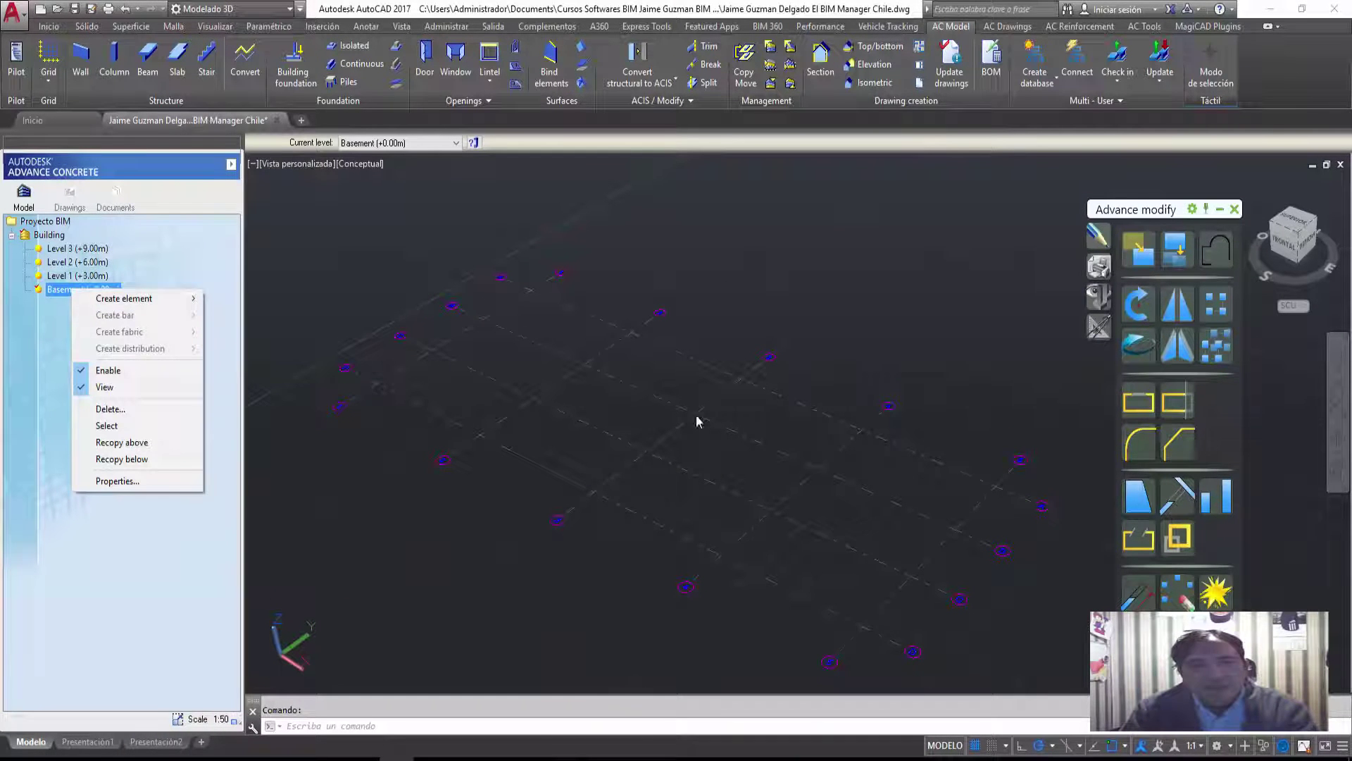
{"action": "left_click", "coordinate": [151, 481]}
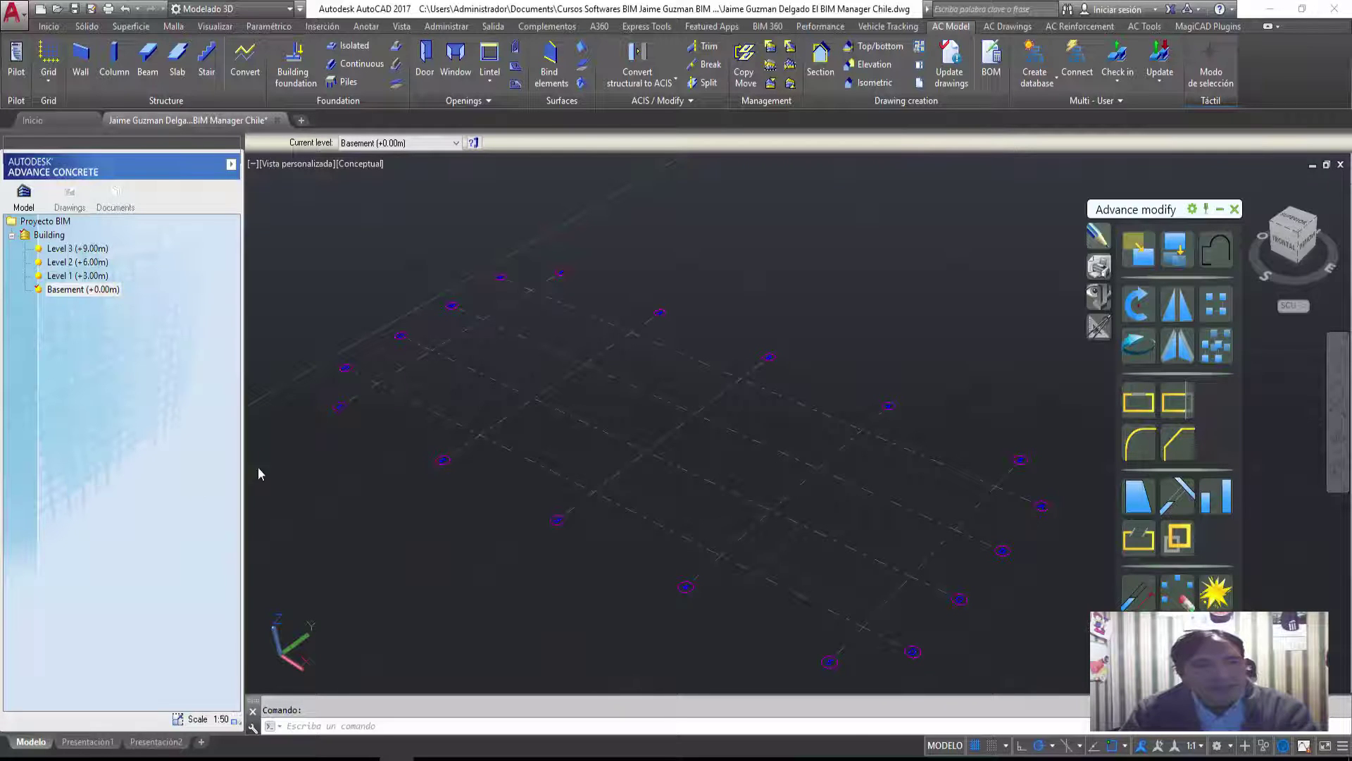
{"action": "left_click", "coordinate": [559, 263]}
{"action": "left_click_drag", "start_coordinate": [638, 238], "coordinate": [503, 241]}
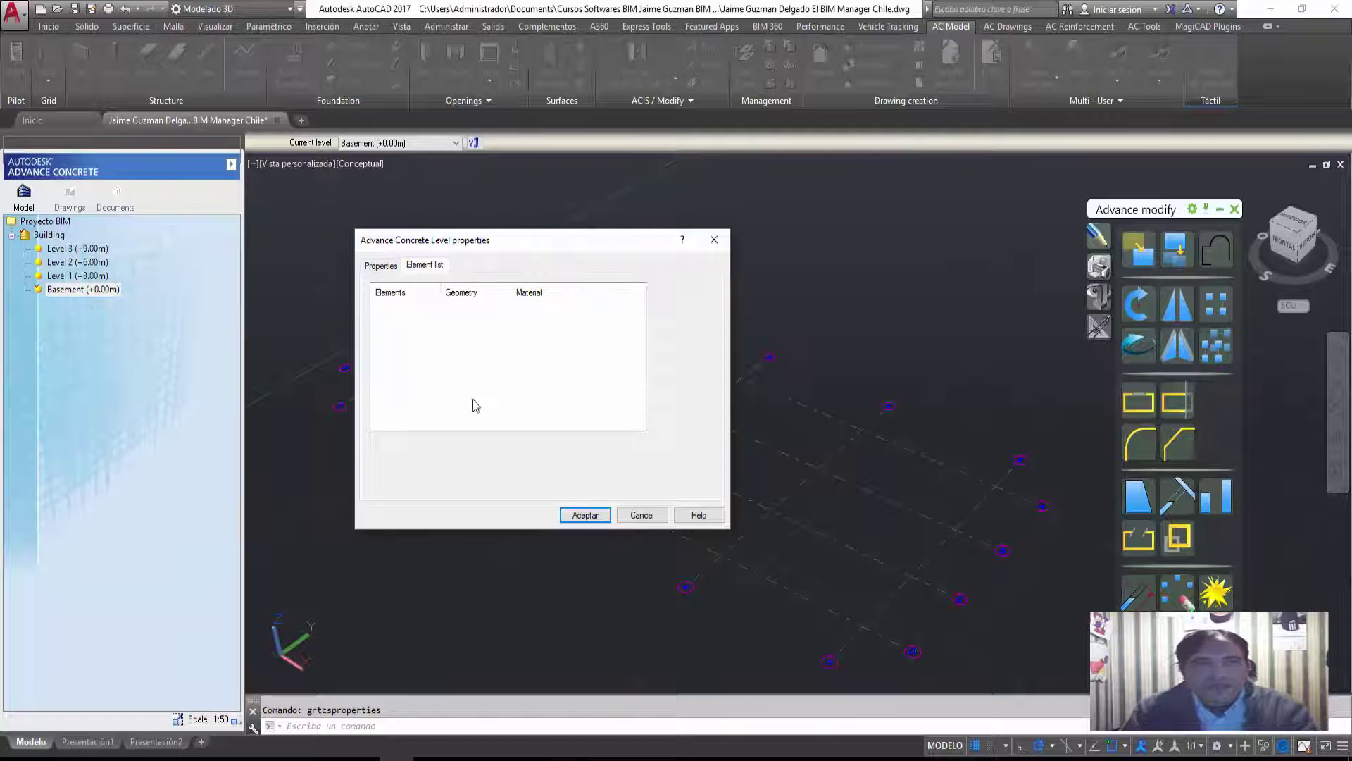
{"action": "left_click", "coordinate": [713, 240]}
{"action": "mouse_move", "coordinate": [564, 416]}
{"action": "middle_mouse_down", "text": "shift"}
{"action": "mouse_move", "coordinate": [519, 495]}
{"action": "mouse_move", "coordinate": [558, 469]}
{"action": "mouse_move", "coordinate": [583, 492]}
{"action": "mouse_move", "coordinate": [583, 477]}
{"action": "middle_mouse_up", "text": "shift"}
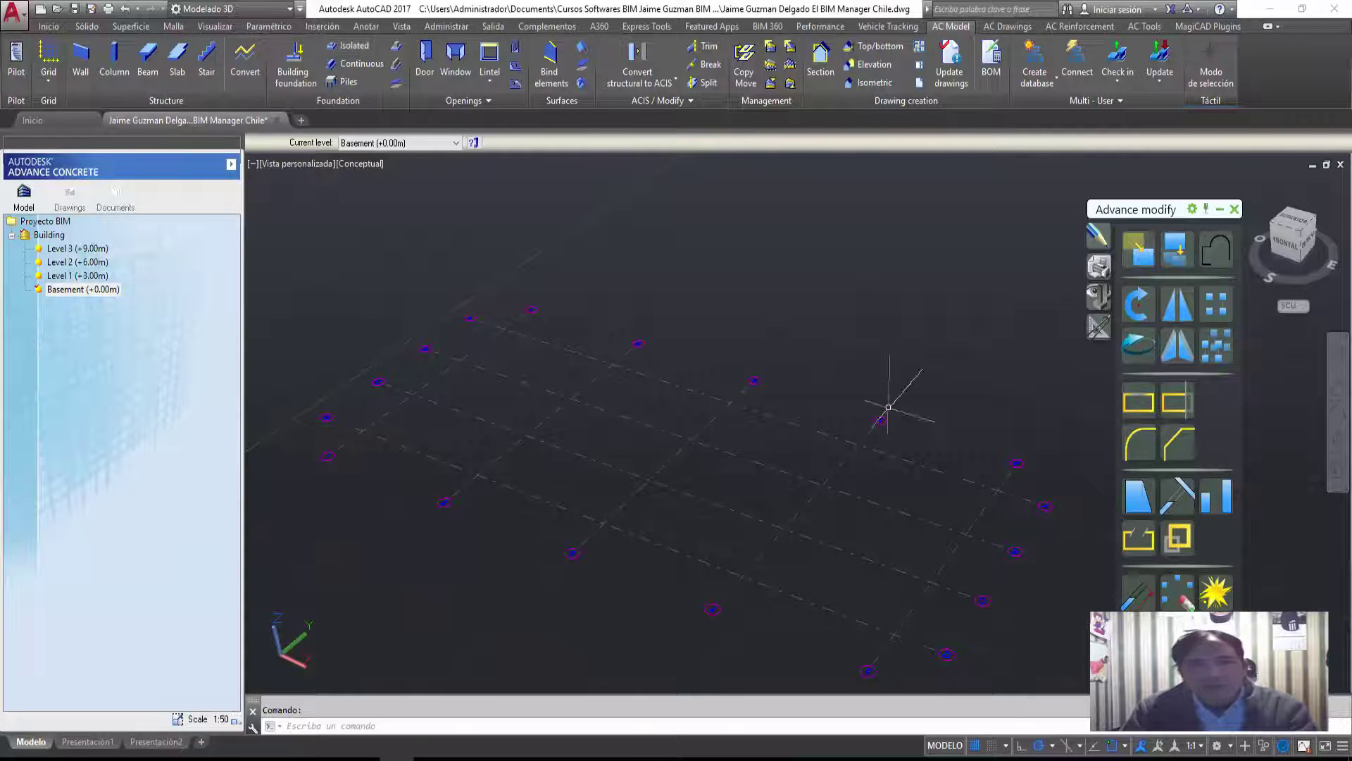
{"action": "mouse_move", "coordinate": [754, 477]}
{"action": "middle_mouse_down"}
{"action": "mouse_move", "coordinate": [707, 451]}
{"action": "mouse_move", "coordinate": [711, 519]}
{"action": "mouse_move", "coordinate": [416, 402]}
{"action": "middle_mouse_up"}
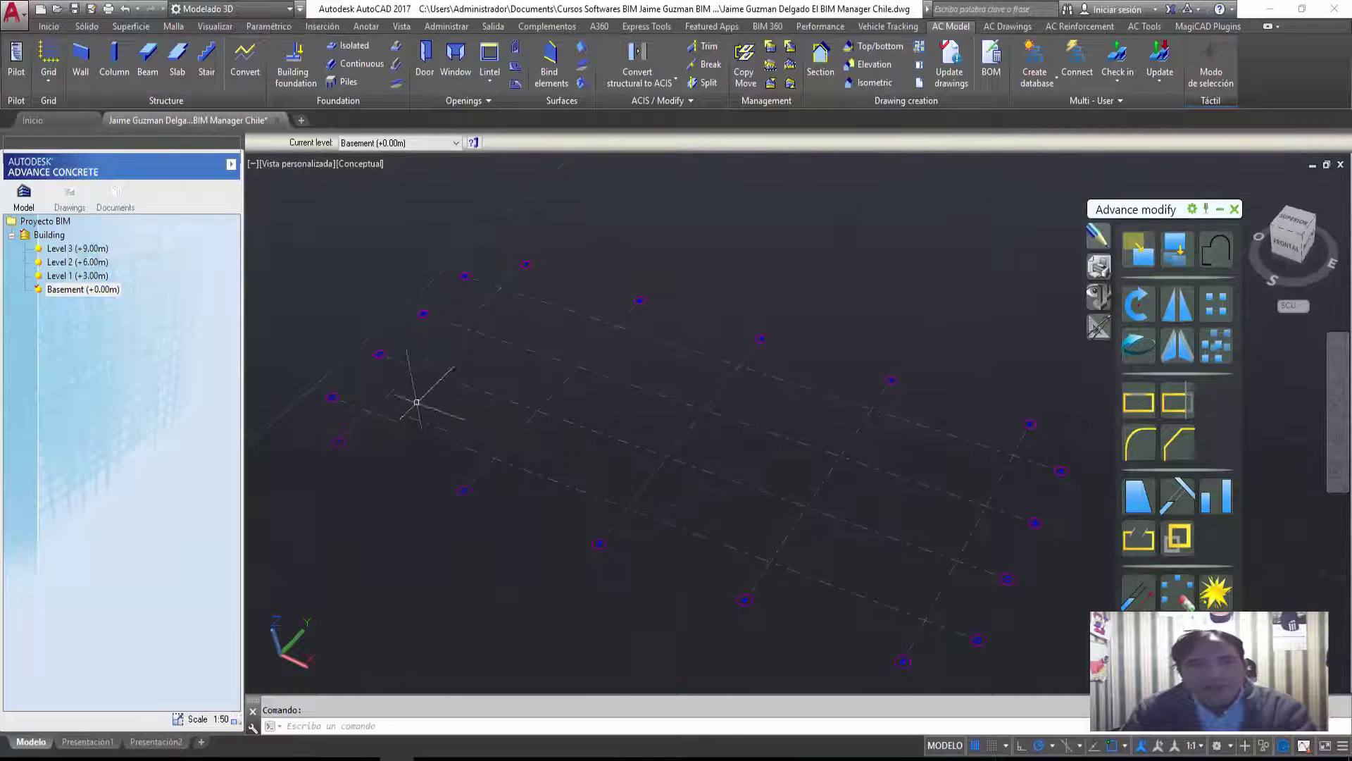
Start an isolated footing and try the Cone and Pyramidal trunk shape types.
{"action": "left_click", "coordinate": [348, 45]}
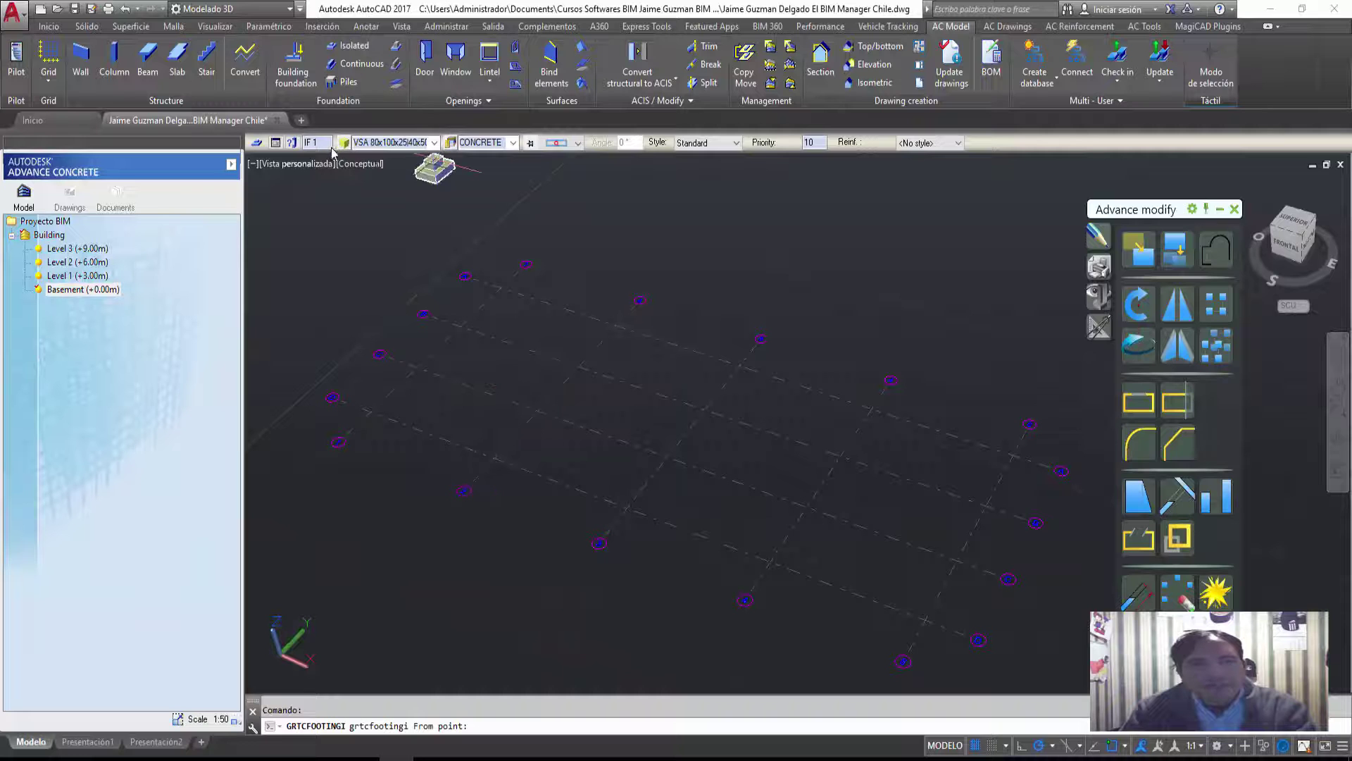
{"action": "scroll", "coordinate": [493, 465], "scroll_direction": "up", "scroll_amount": 5}
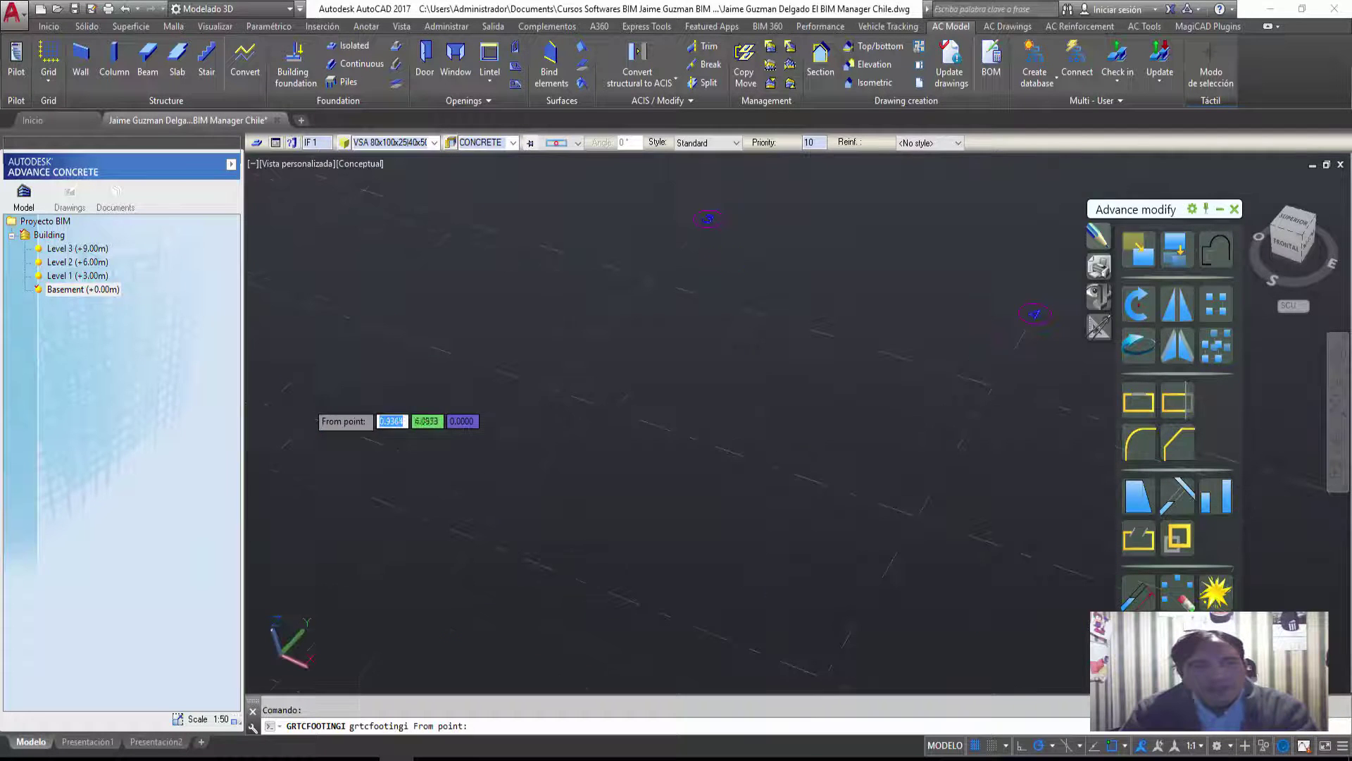
{"action": "scroll", "coordinate": [454, 474], "scroll_direction": "down", "scroll_amount": 5}
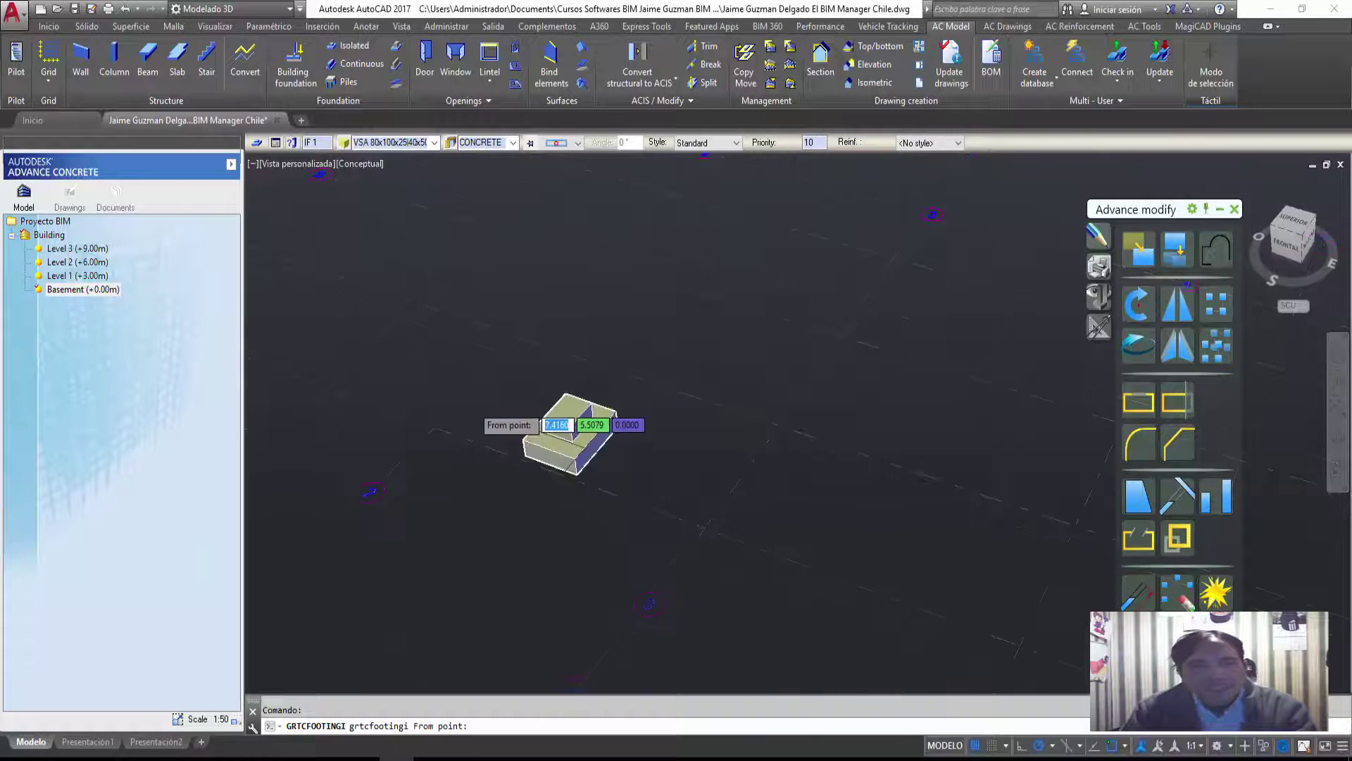
{"action": "scroll", "coordinate": [423, 295], "scroll_direction": "up", "scroll_amount": 2}
{"action": "scroll", "coordinate": [486, 391], "scroll_direction": "up", "scroll_amount": 2}
{"action": "scroll", "coordinate": [704, 507], "scroll_direction": "up", "scroll_amount": 2}
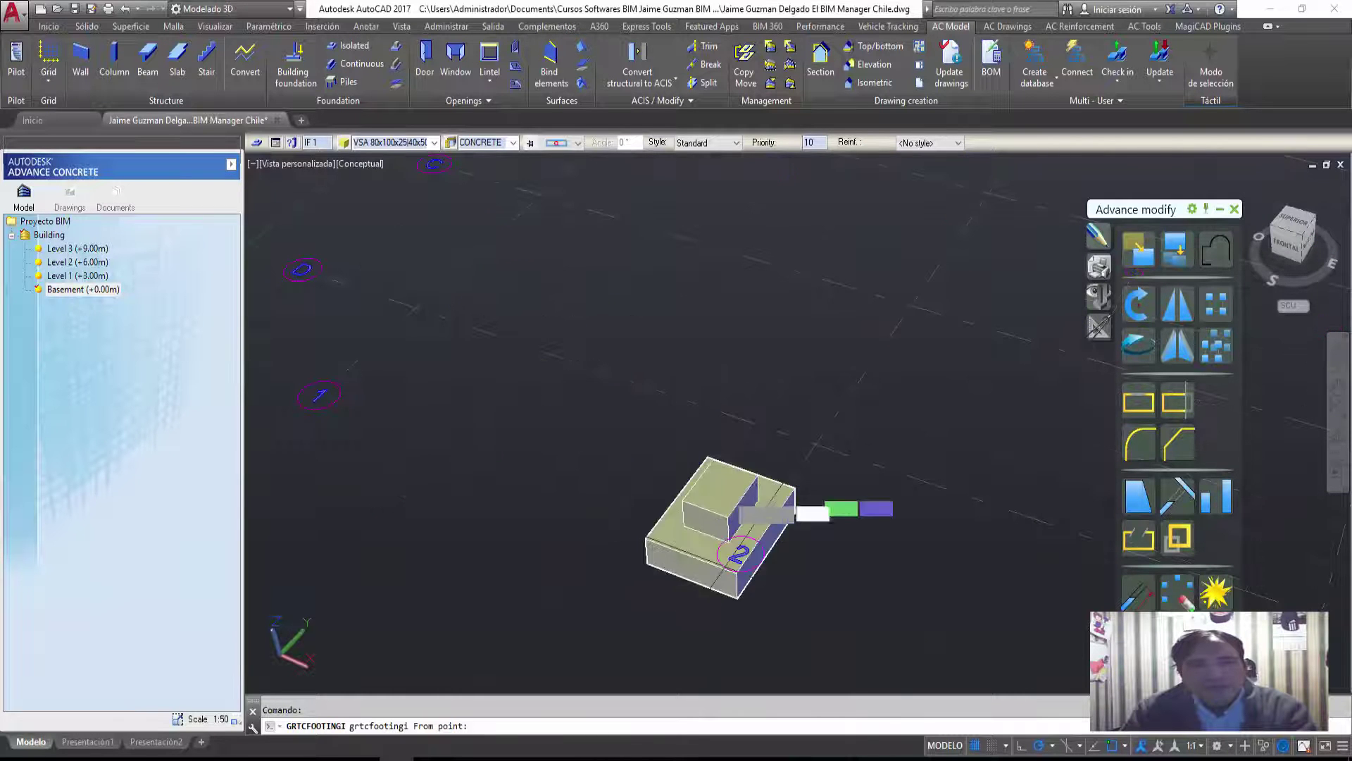
{"action": "left_click", "coordinate": [344, 146]}
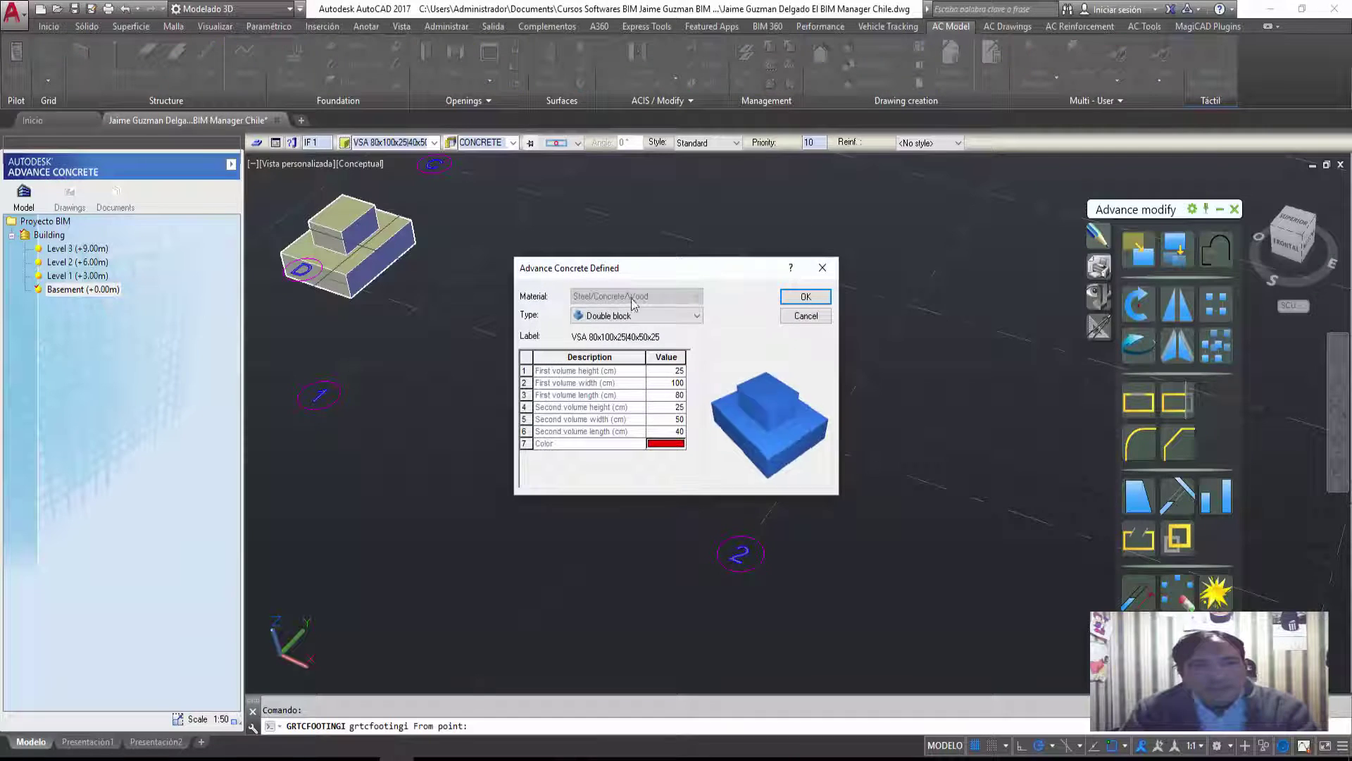
{"action": "left_click", "coordinate": [667, 318]}
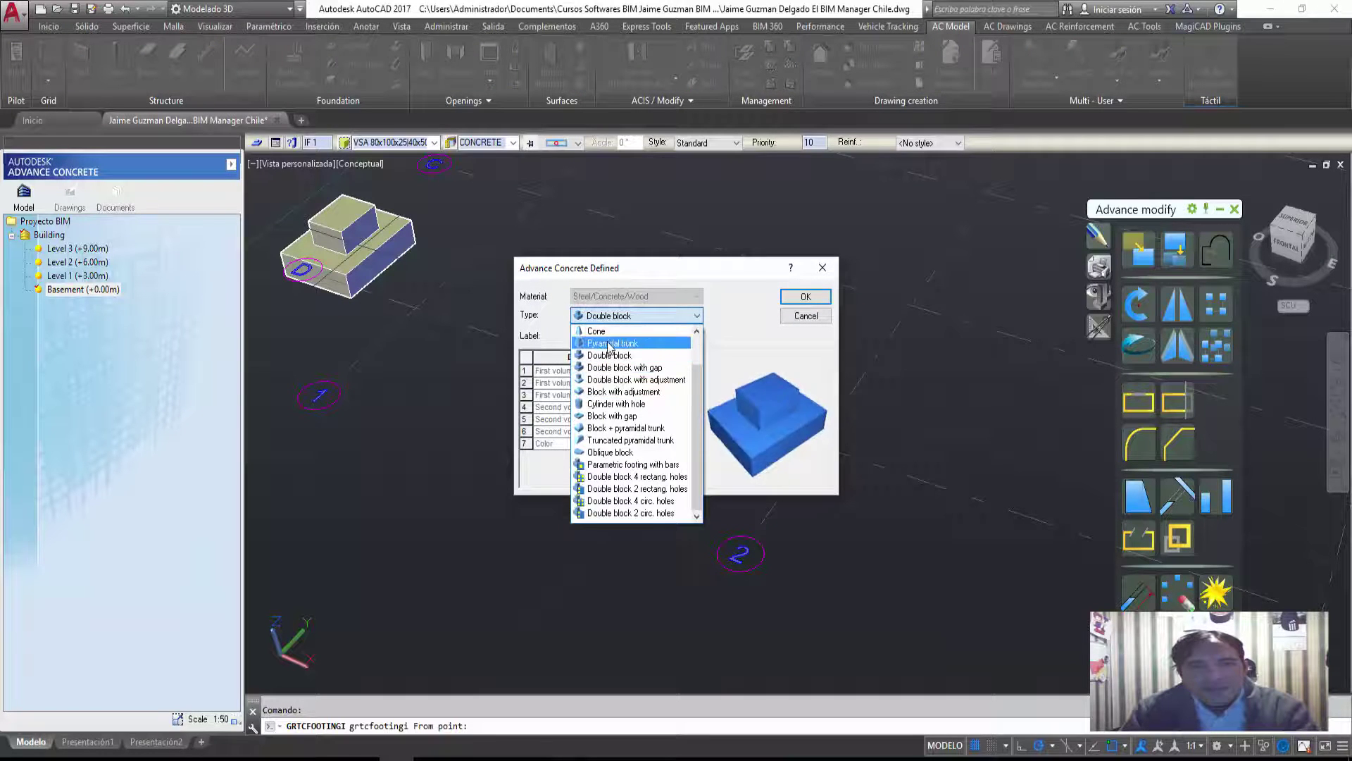
{"action": "left_click", "coordinate": [596, 331]}
{"action": "left_click", "coordinate": [643, 318]}
{"action": "left_click", "coordinate": [595, 348]}
Compare the Double block with gap, Double block with adjustment and Parametric footing with bars types.
{"action": "left_click", "coordinate": [655, 318]}
{"action": "left_click", "coordinate": [614, 386]}
{"action": "left_click", "coordinate": [647, 316]}
{"action": "left_click", "coordinate": [638, 381]}
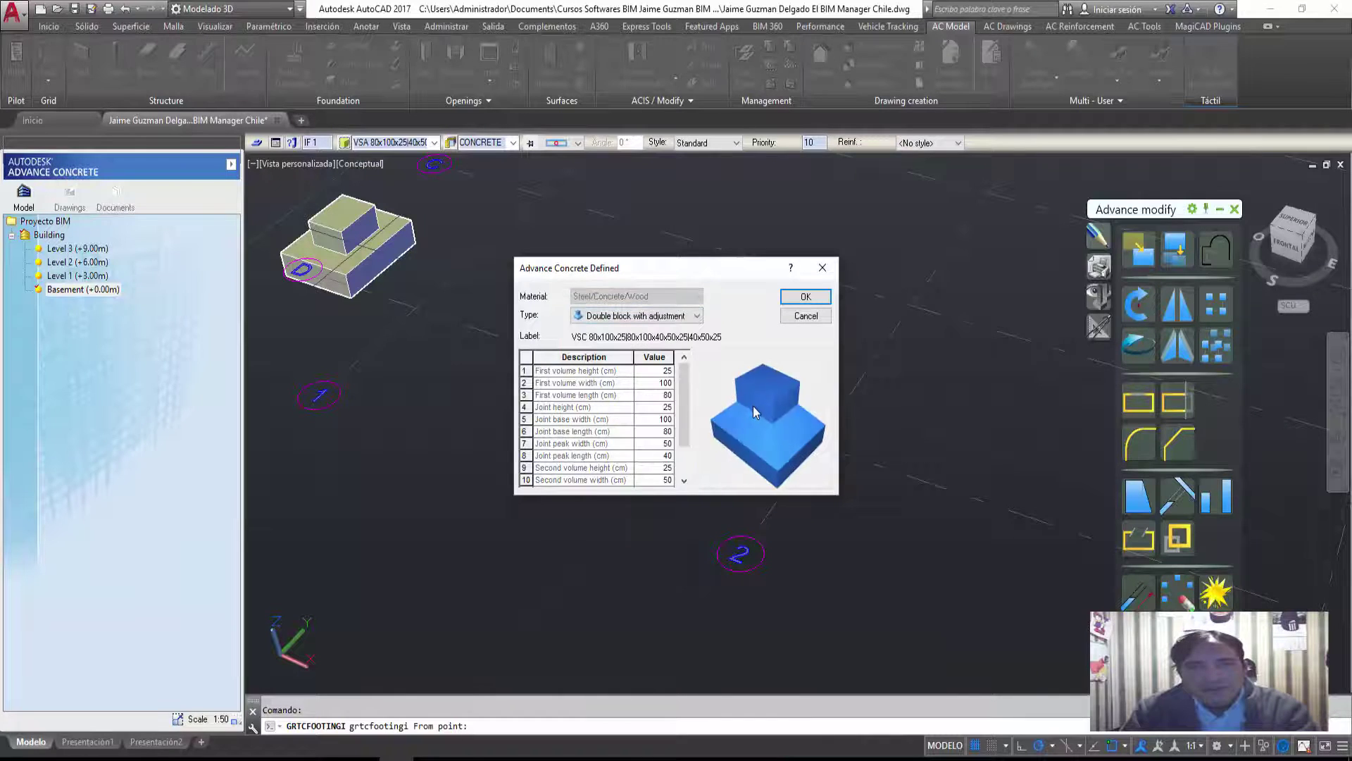
{"action": "left_click", "coordinate": [592, 317]}
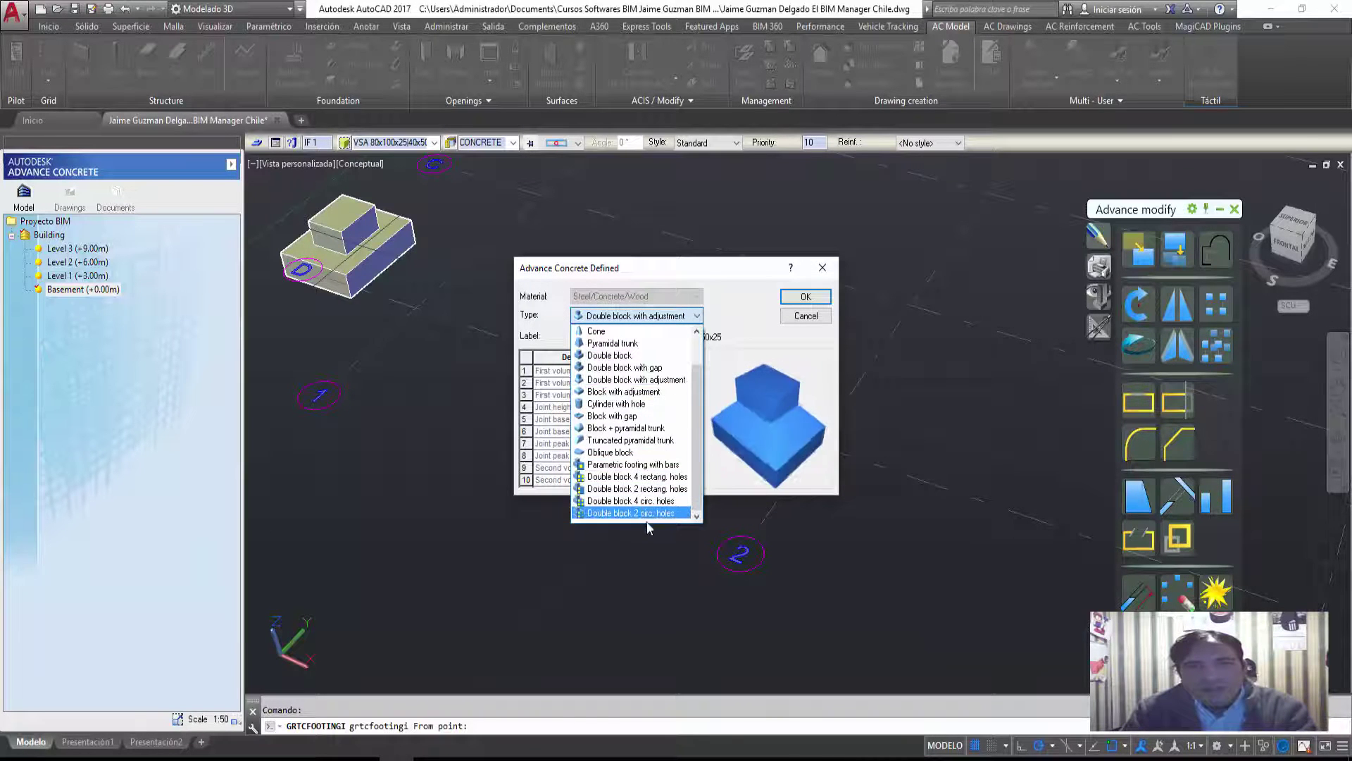
{"action": "left_click", "coordinate": [669, 465]}
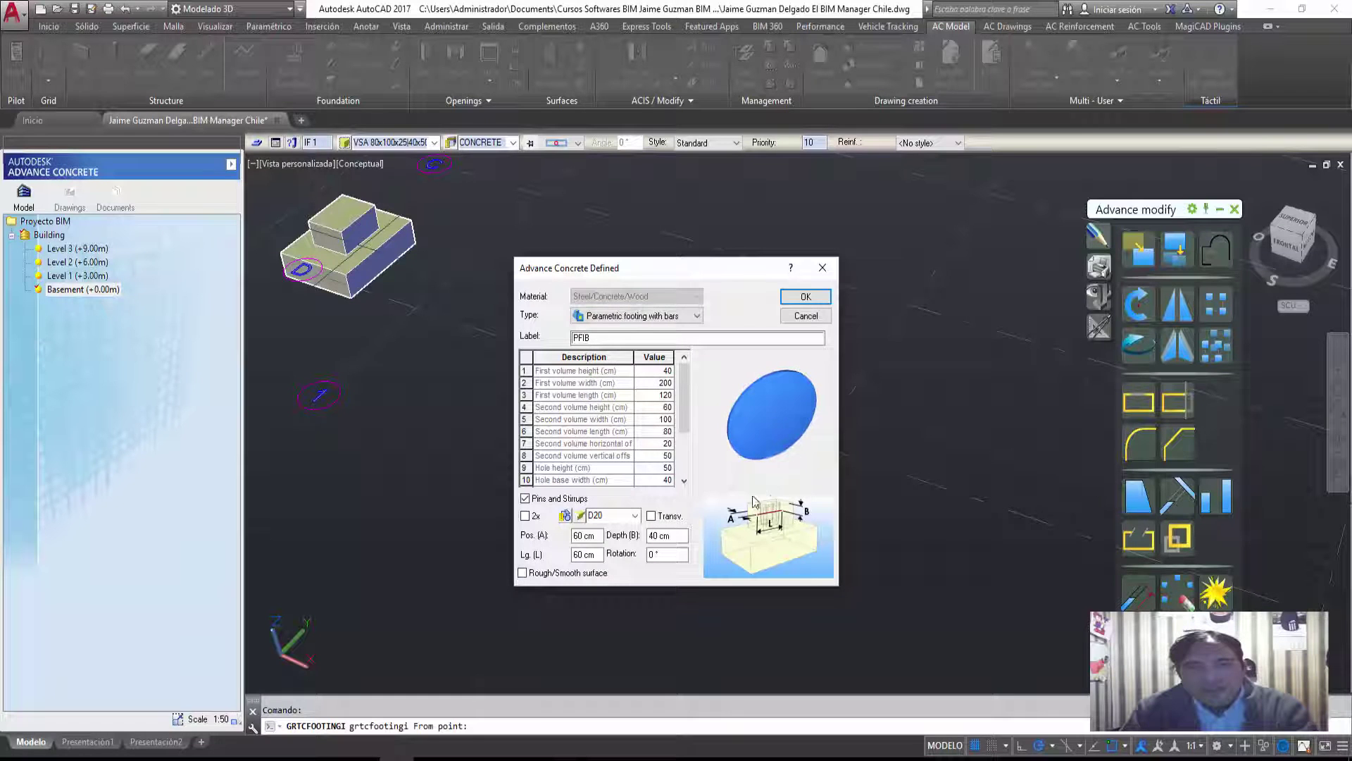
{"action": "left_click", "coordinate": [572, 317]}
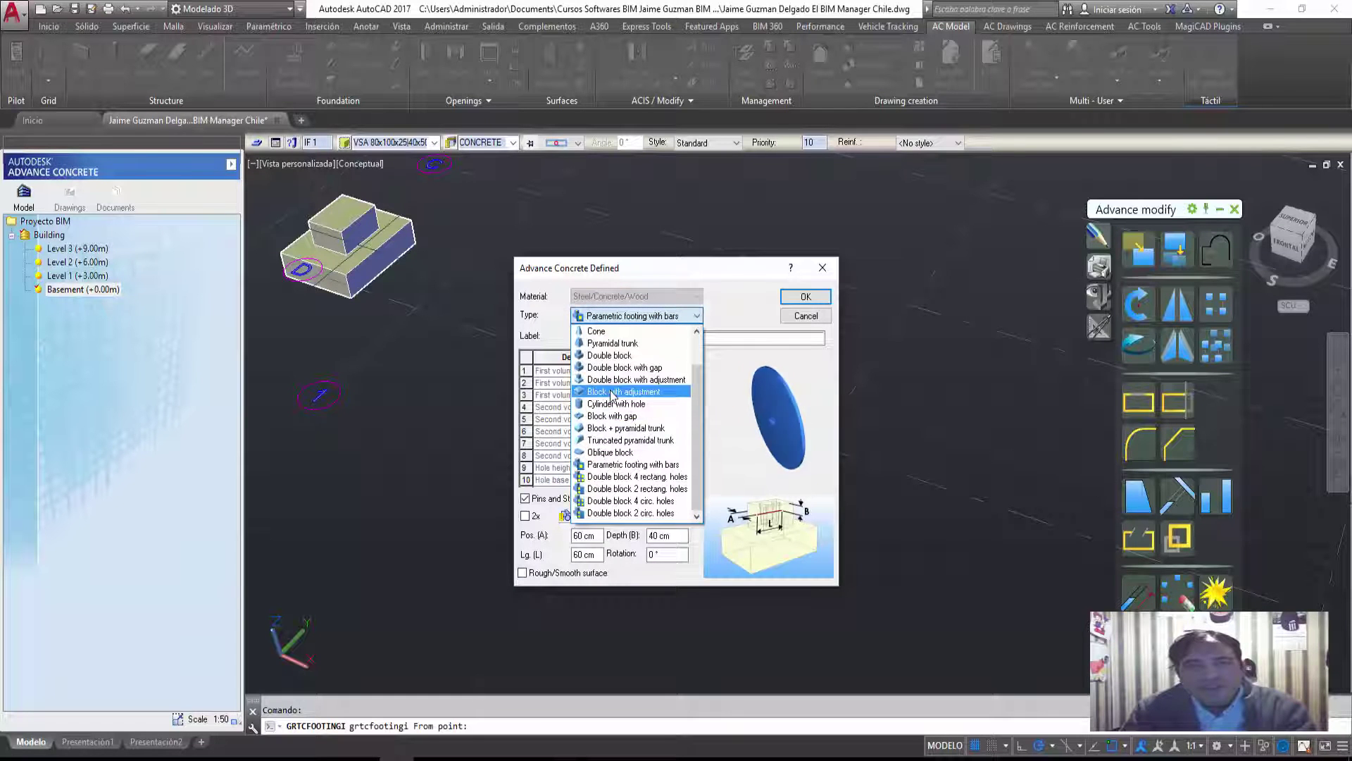
{"action": "left_click", "coordinate": [638, 379]}
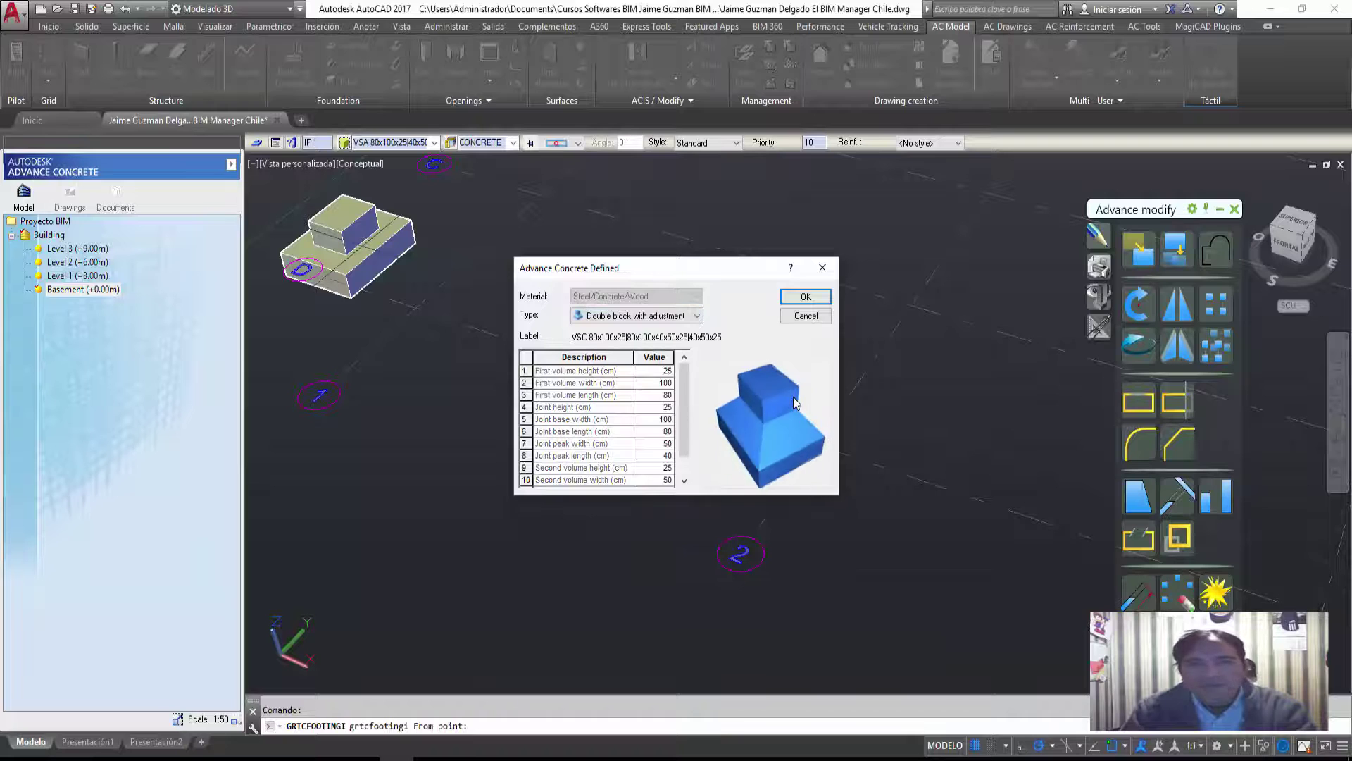
Choose Double block with gap with a 30 first volume height and accept the definition.
{"action": "left_click", "coordinate": [618, 315]}
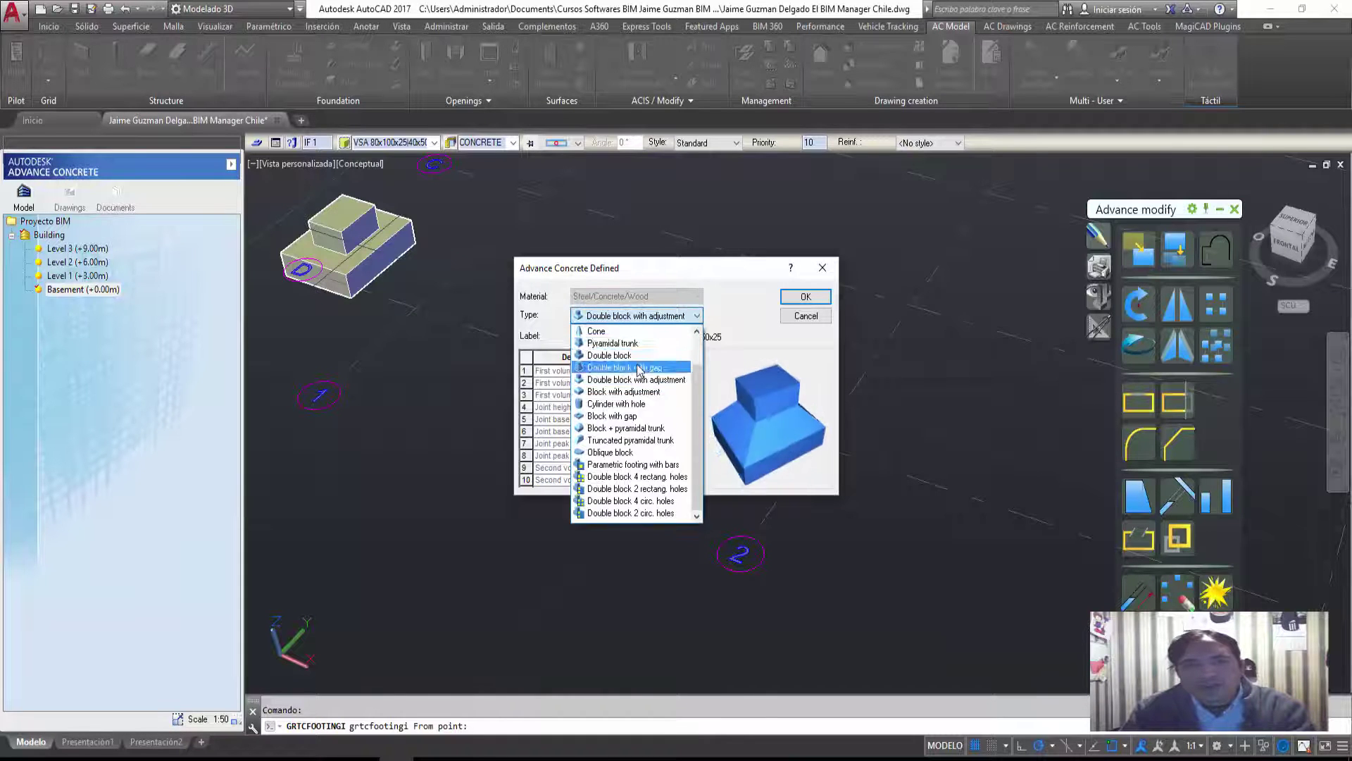
{"action": "left_click", "coordinate": [638, 388]}
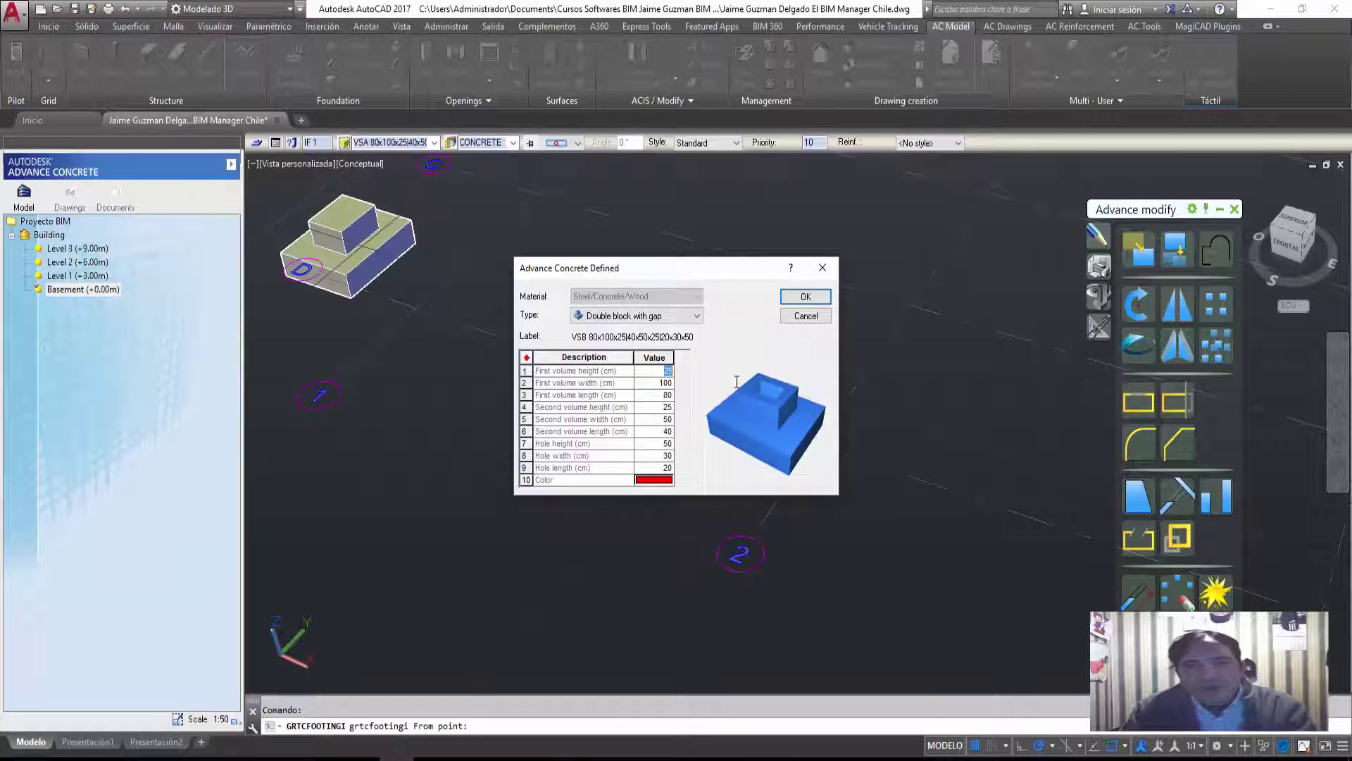
{"action": "type", "text": "30"}
{"action": "key", "text": "Return"}
{"action": "left_click_drag", "start_coordinate": [737, 381], "coordinate": [711, 364]}
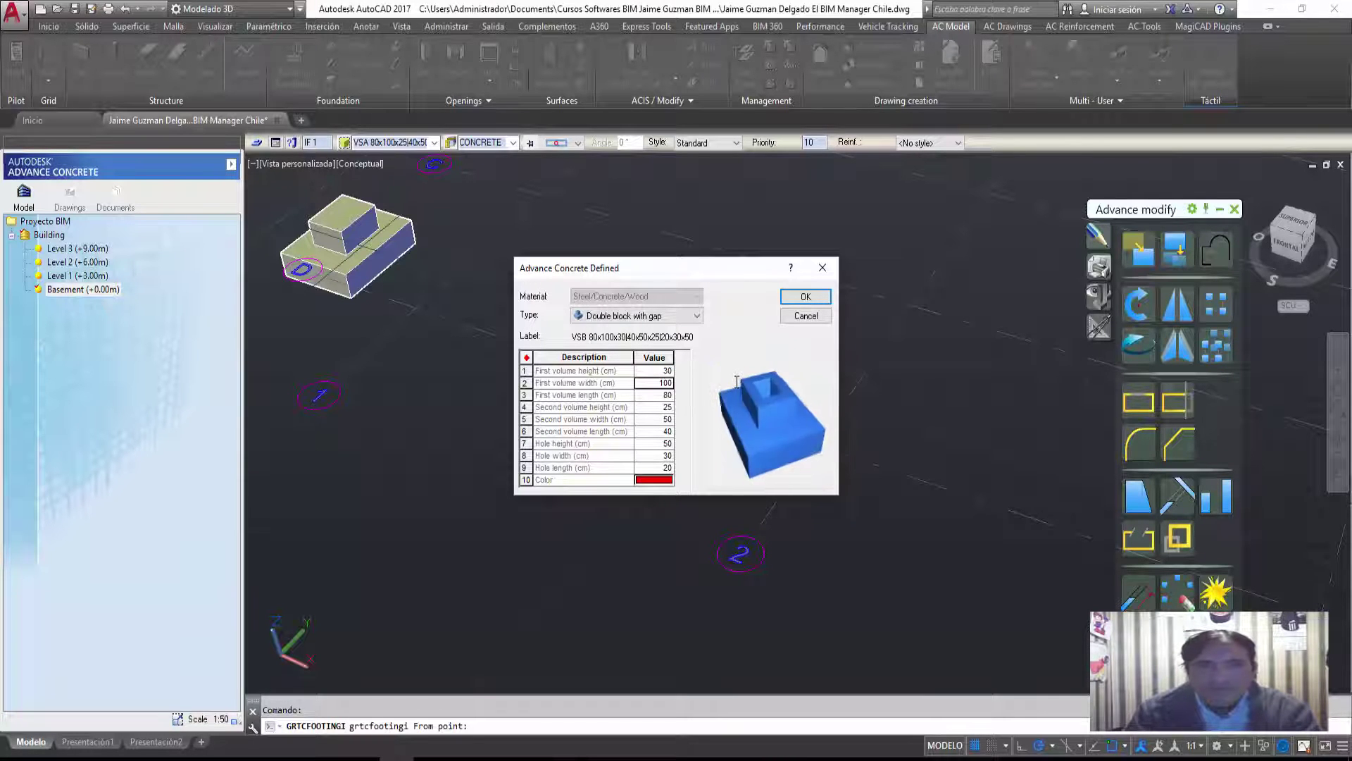
{"action": "left_click", "coordinate": [805, 296]}
{"action": "middle_click_drag", "start_coordinate": [556, 296], "coordinate": [637, 359]}
Set the footing material to MASONRY and review the justification options.
{"action": "left_click", "coordinate": [512, 143]}
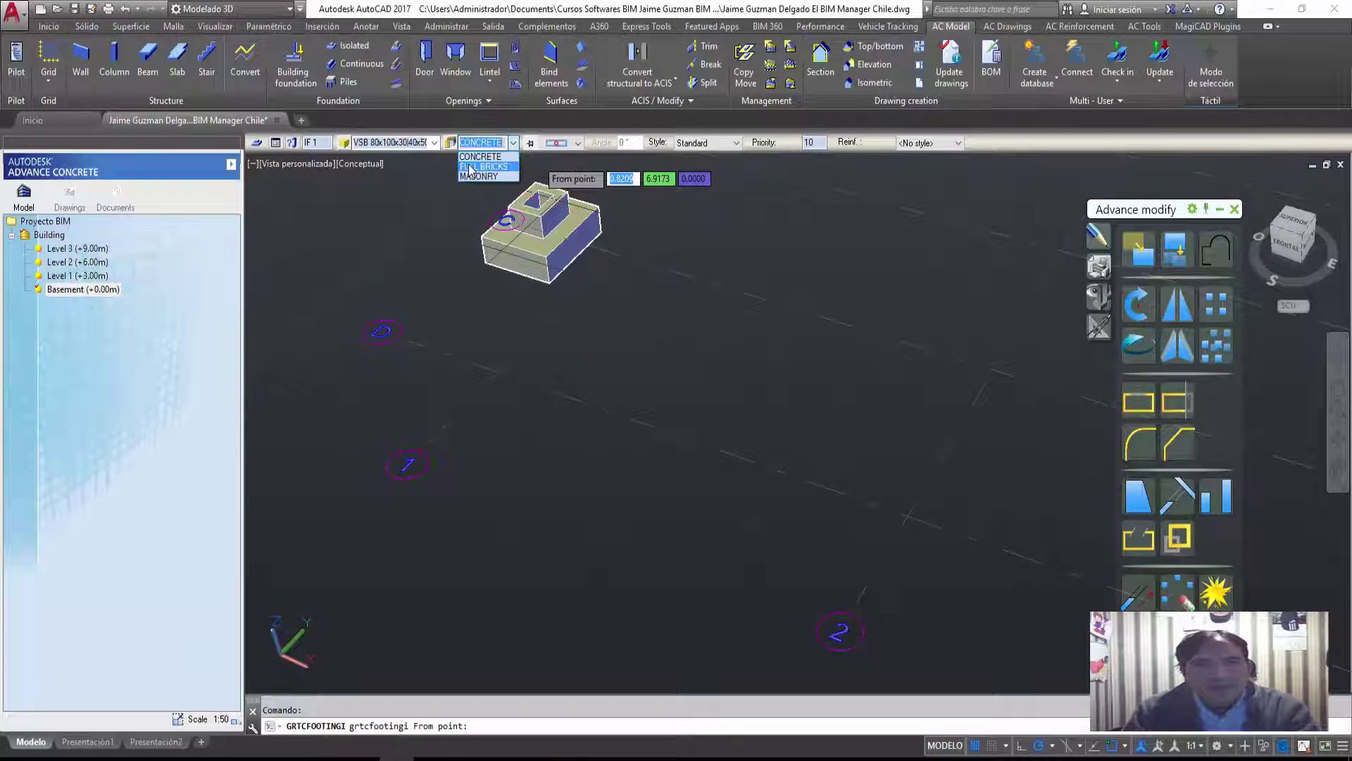
{"action": "left_click", "coordinate": [484, 169]}
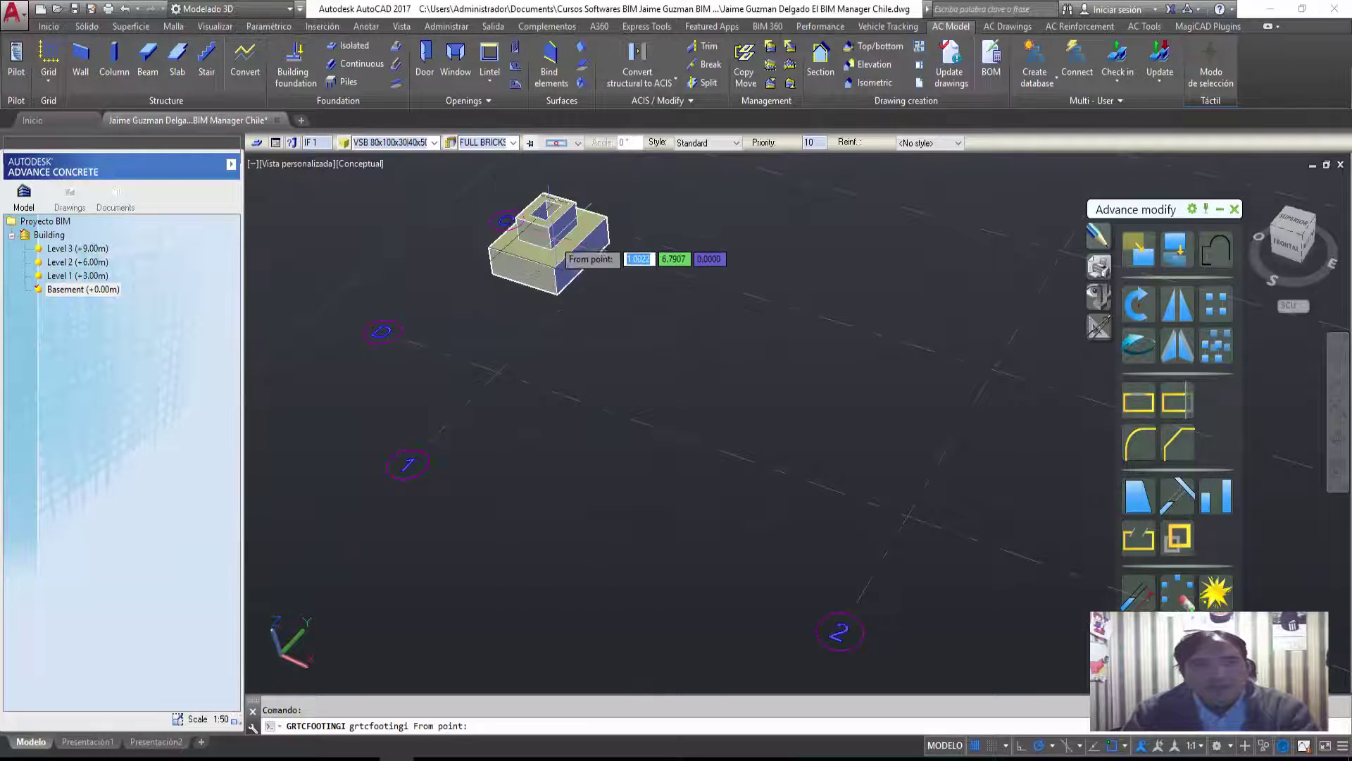
{"action": "left_click", "coordinate": [512, 143]}
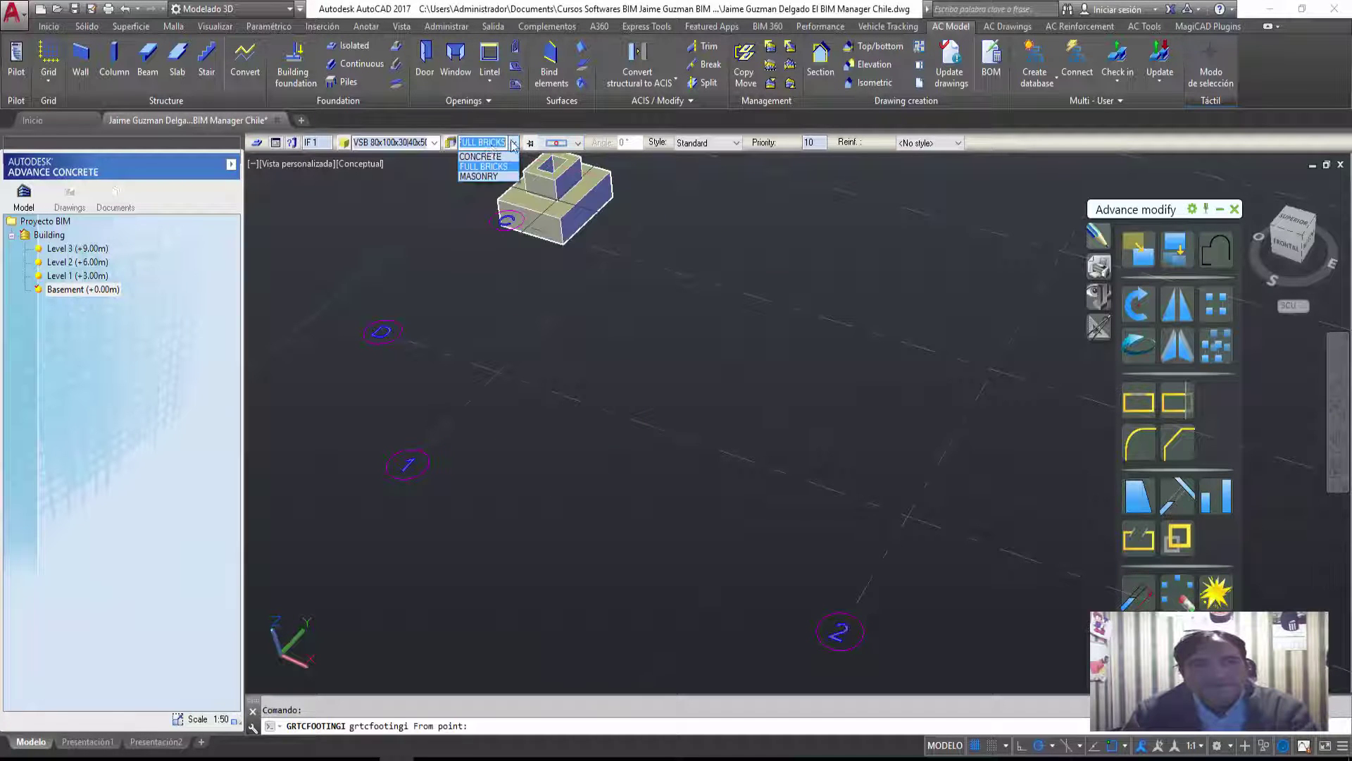
{"action": "left_click", "coordinate": [479, 176]}
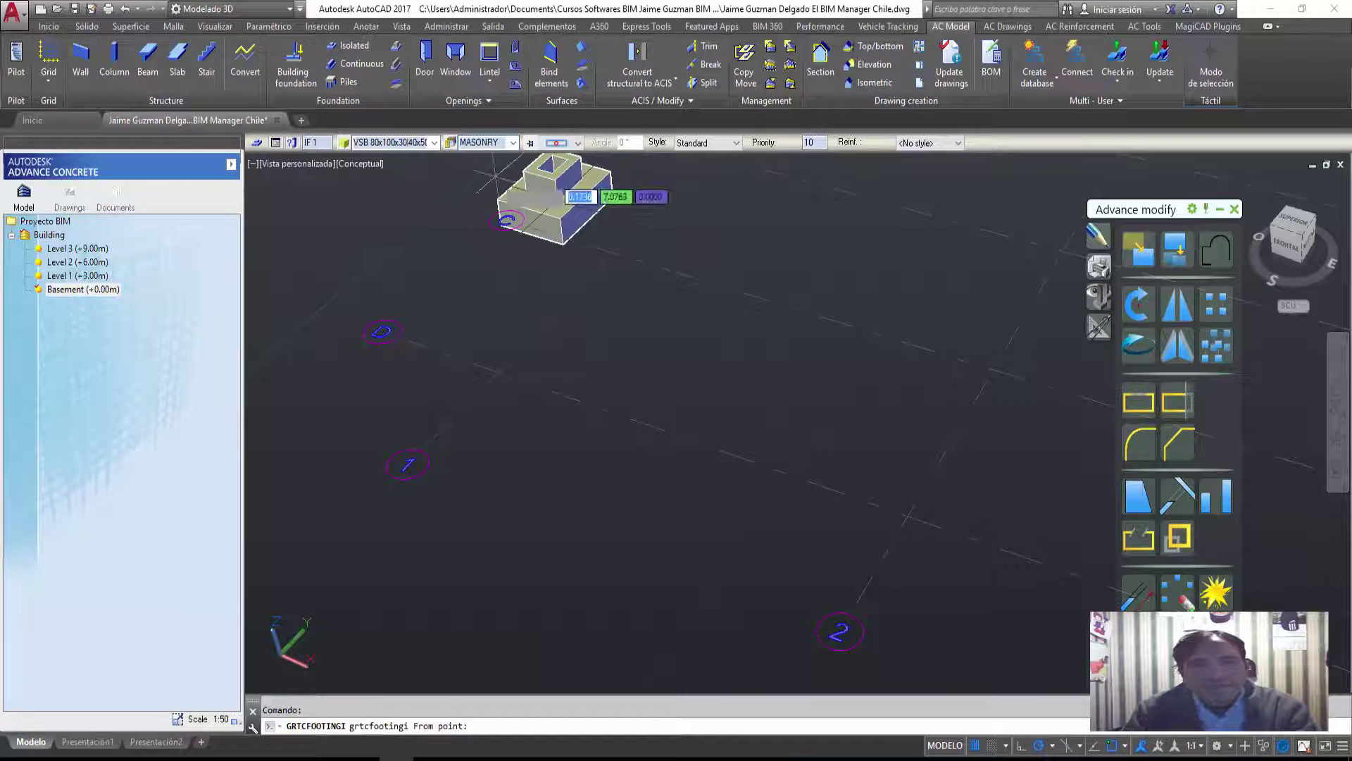
{"action": "left_click", "coordinate": [512, 143]}
{"action": "left_click", "coordinate": [557, 141]}
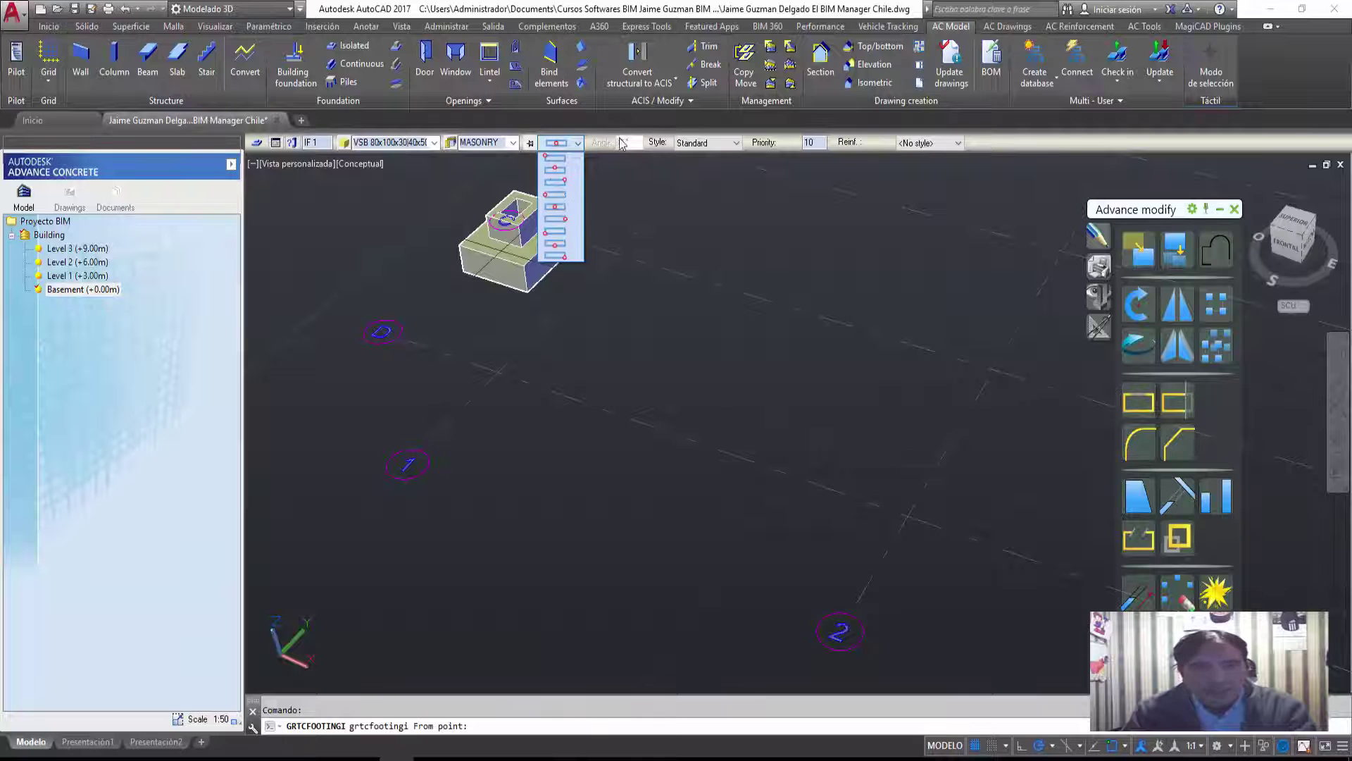
Keep the Standard style with no reinforcement style and show the full footing properties.
{"action": "left_click", "coordinate": [729, 143]}
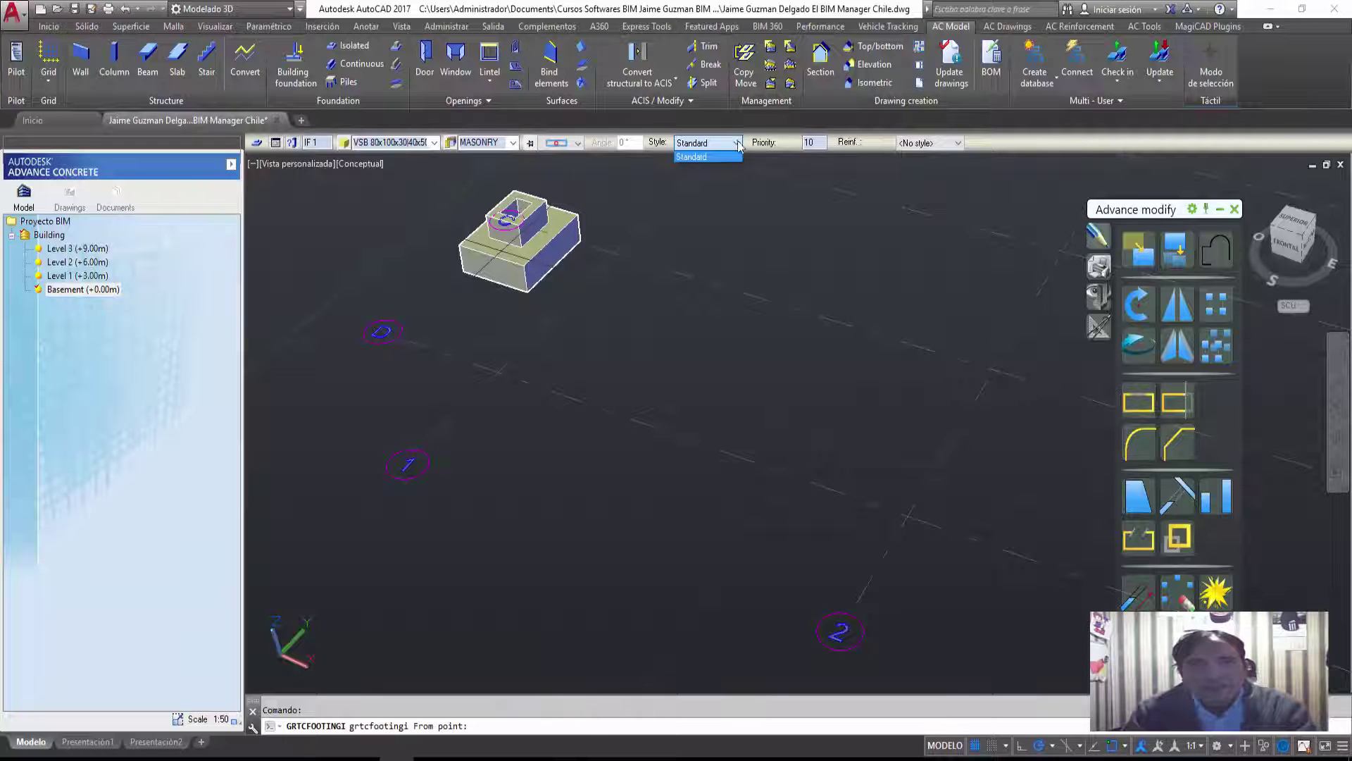
{"action": "left_click", "coordinate": [923, 143]}
{"action": "left_click", "coordinate": [955, 145]}
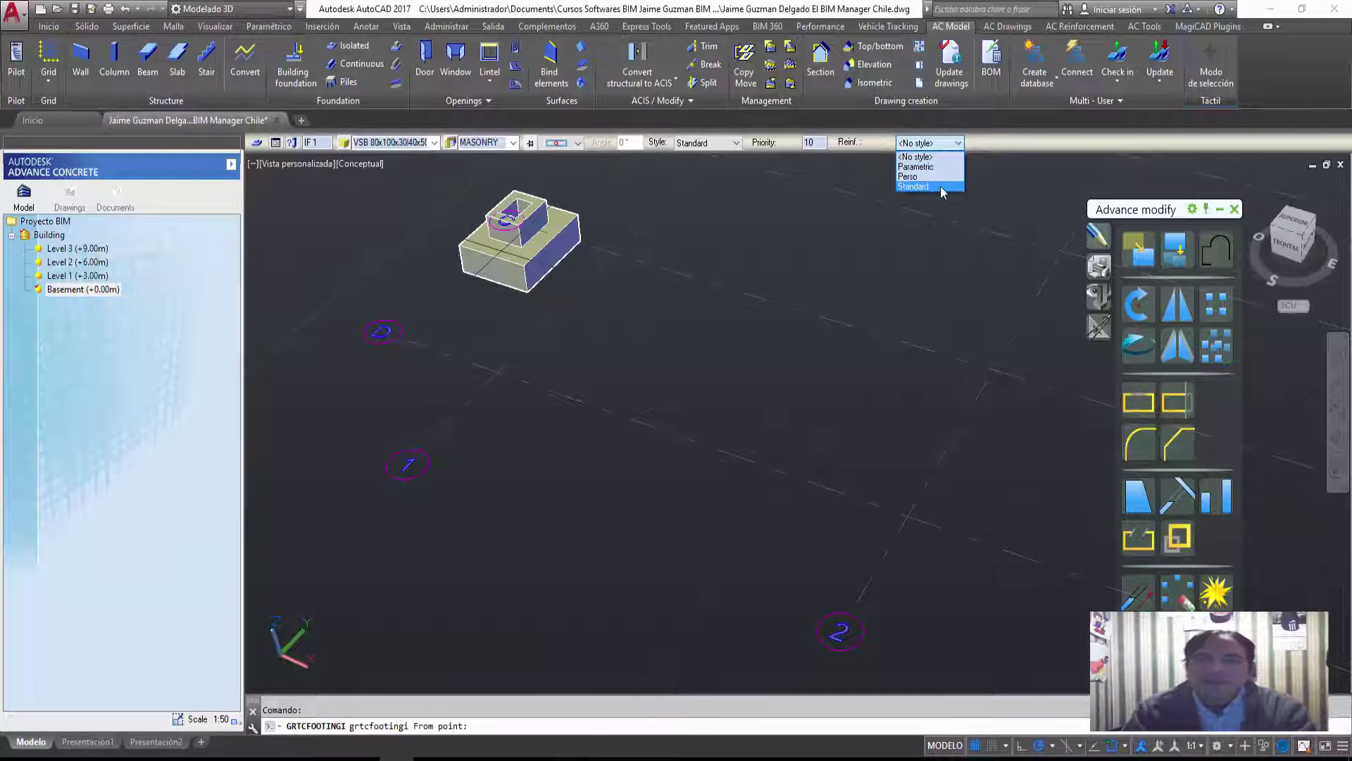
{"action": "left_click", "coordinate": [988, 144]}
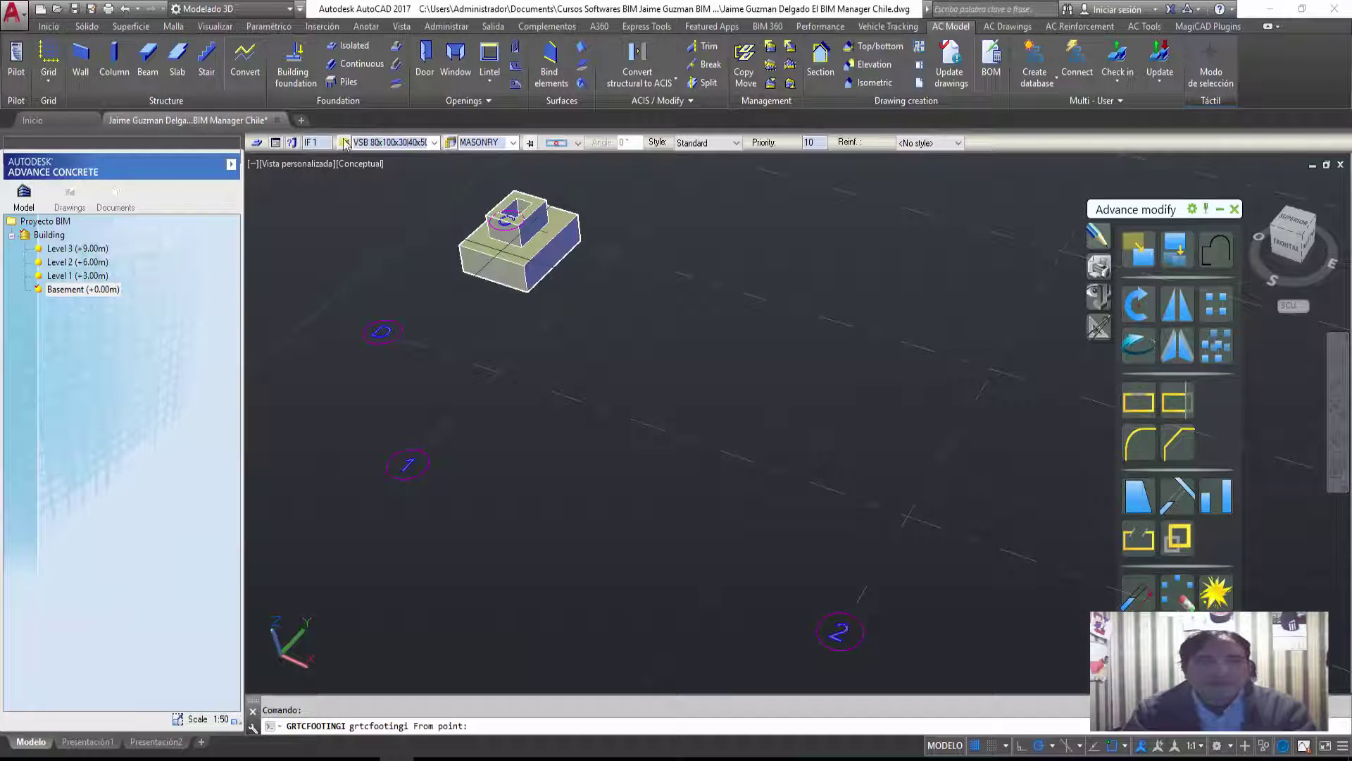
{"action": "left_click", "coordinate": [275, 143]}
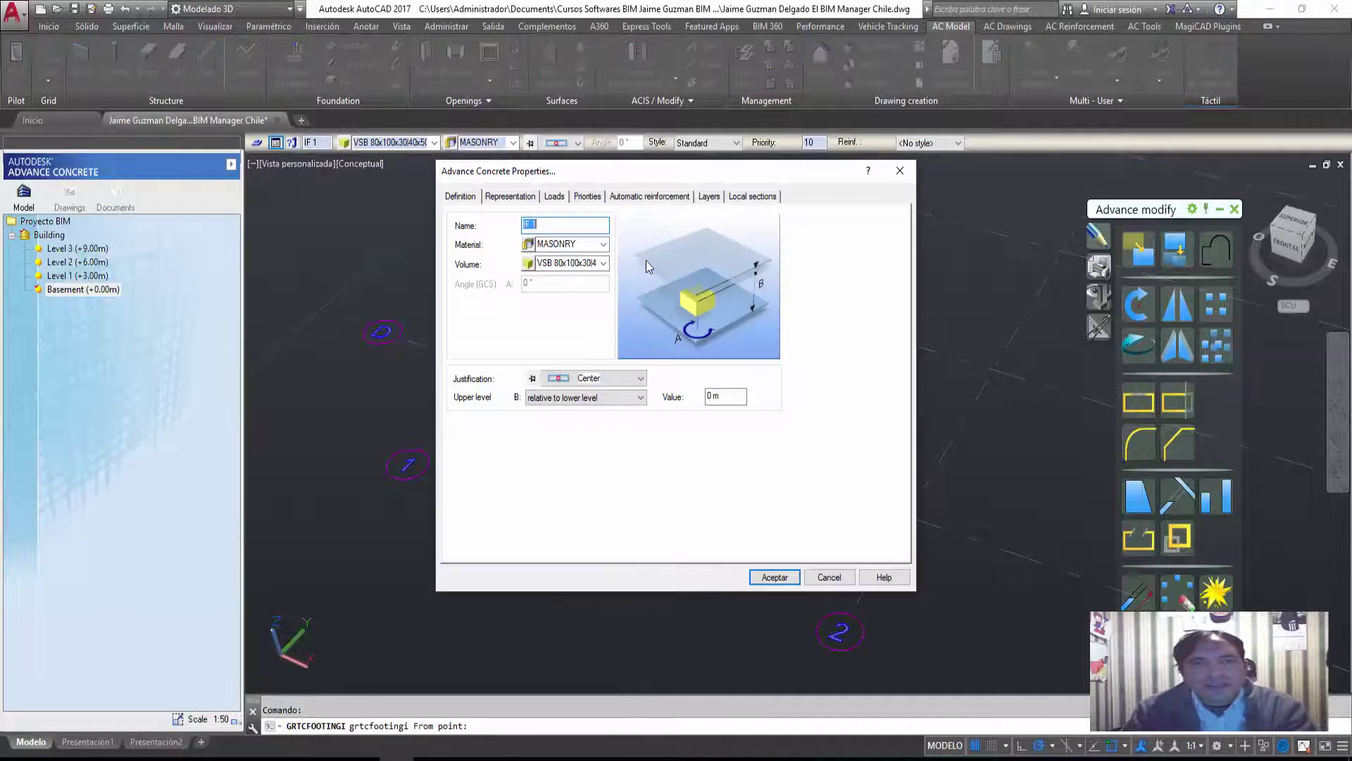
Review the footing's upper level, representation and automatic reinforcement settings, keeping <No style>.
{"action": "left_click_drag", "start_coordinate": [662, 164], "coordinate": [818, 209]}
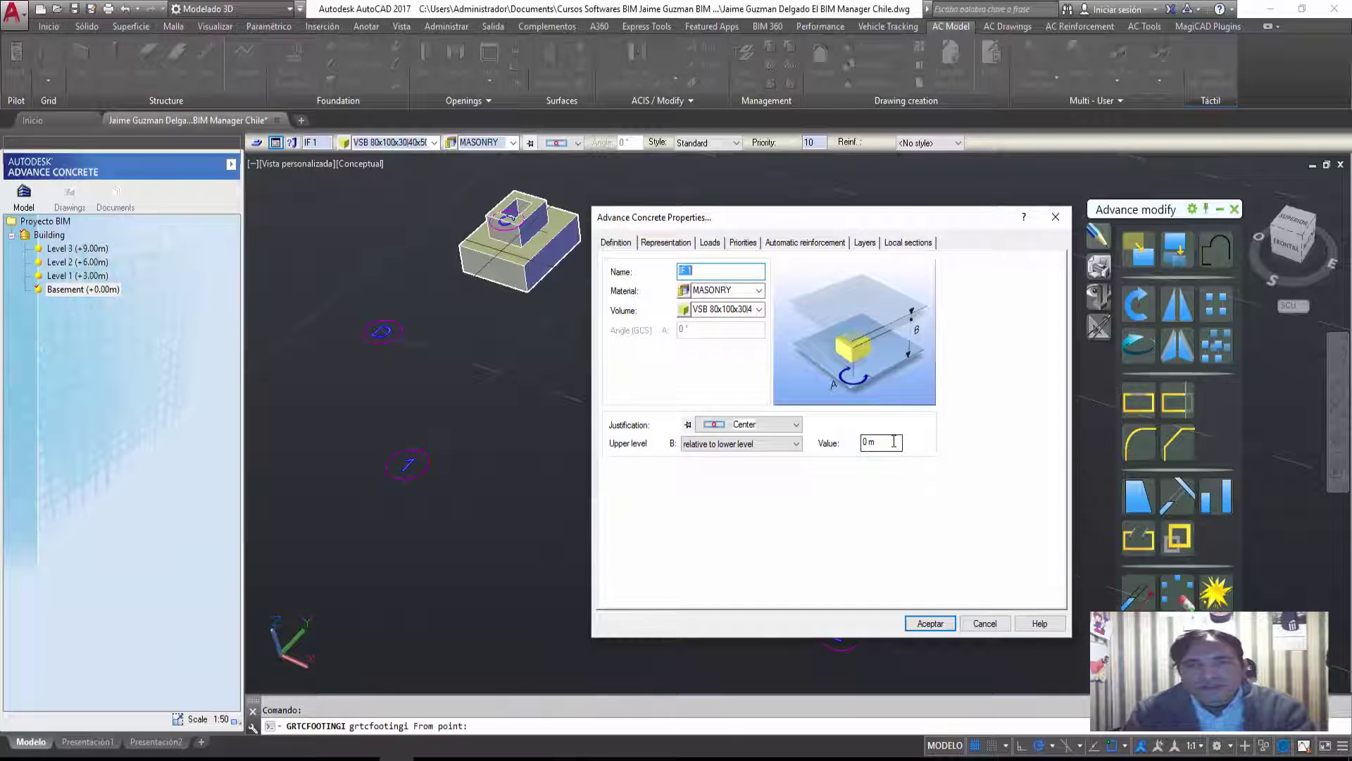
{"action": "left_click", "coordinate": [740, 444]}
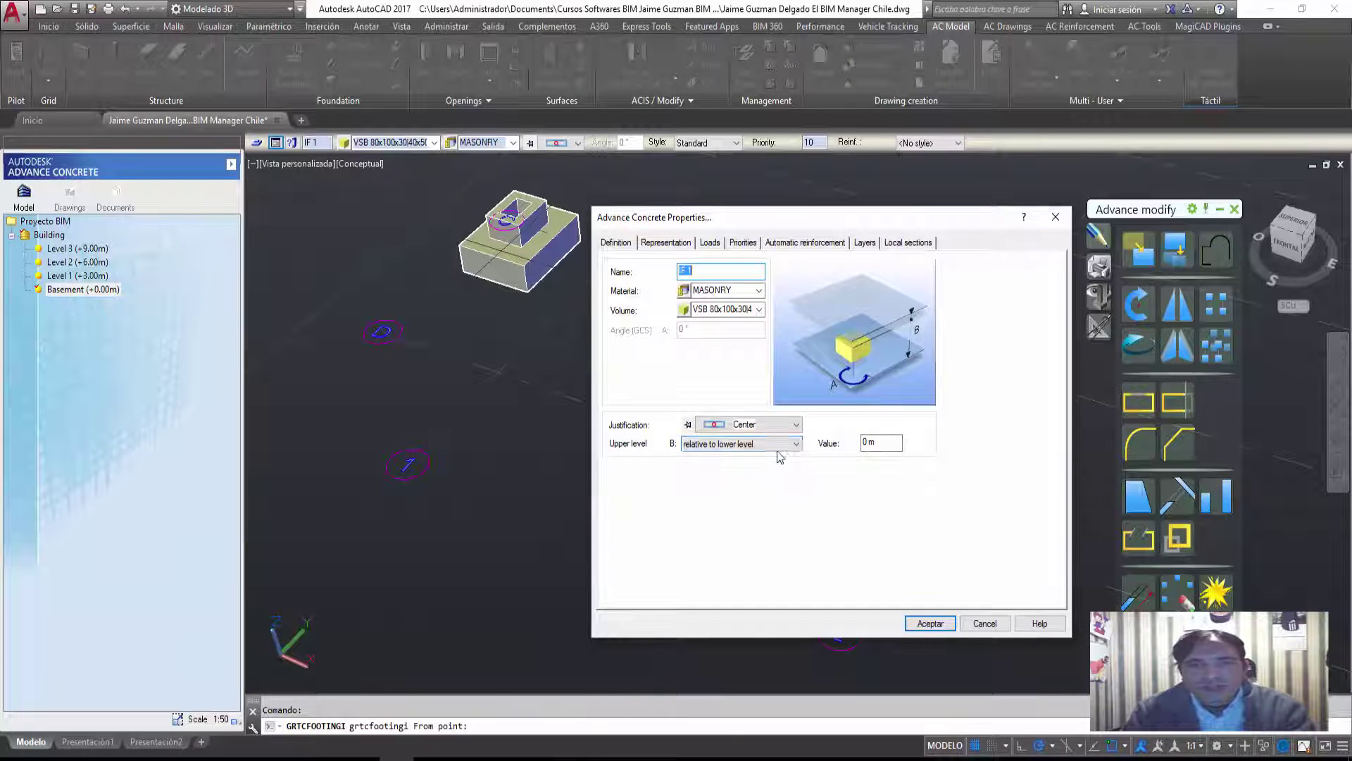
{"action": "left_click", "coordinate": [676, 243]}
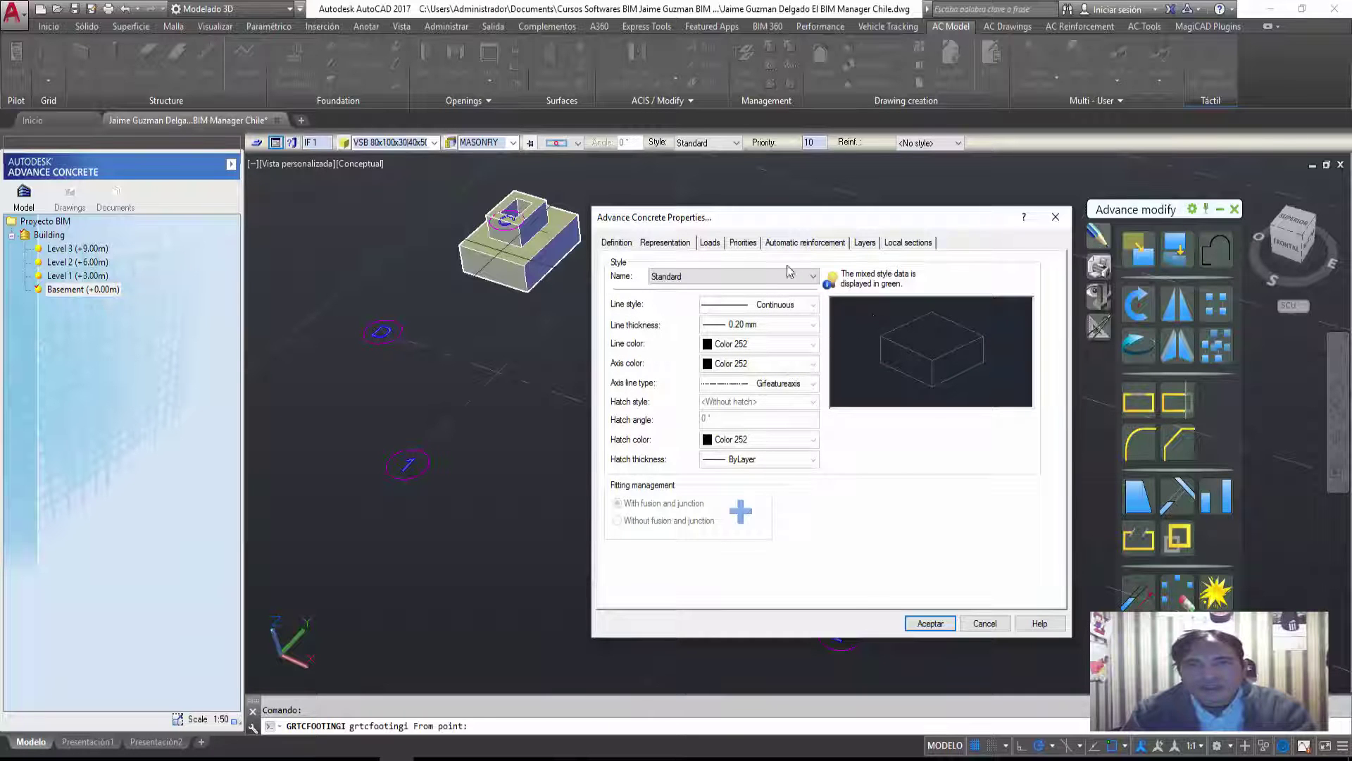
{"action": "left_click", "coordinate": [825, 241]}
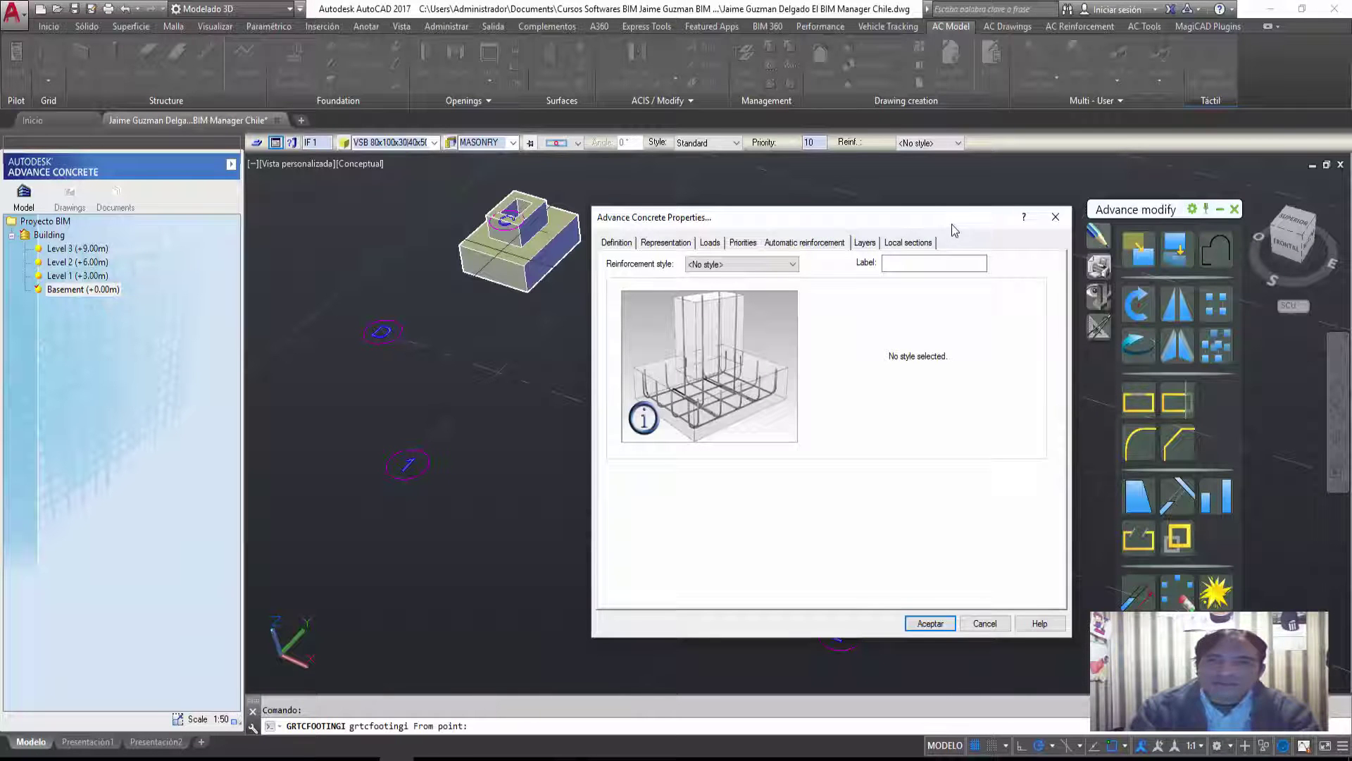
{"action": "left_click_drag", "start_coordinate": [942, 210], "coordinate": [961, 157]}
{"action": "left_click", "coordinate": [810, 212]}
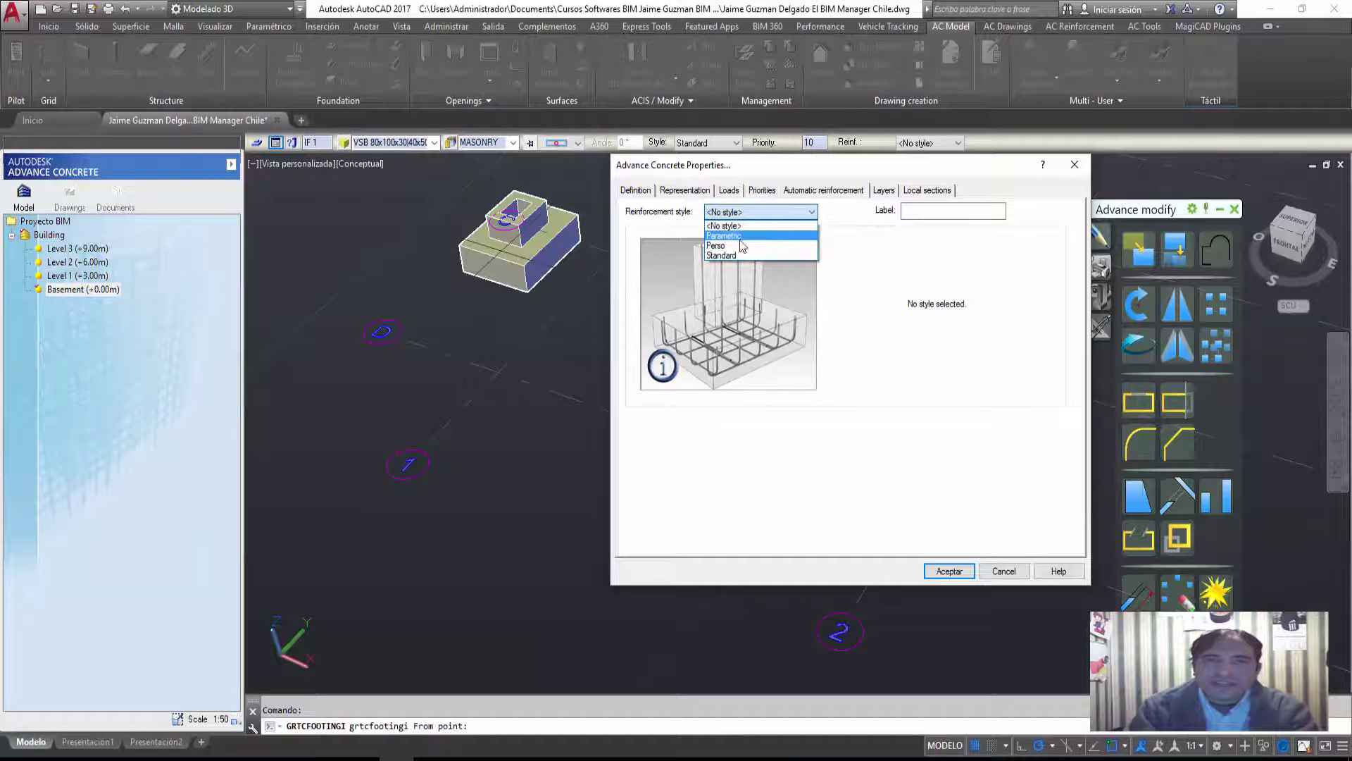
{"action": "left_click", "coordinate": [1075, 178]}
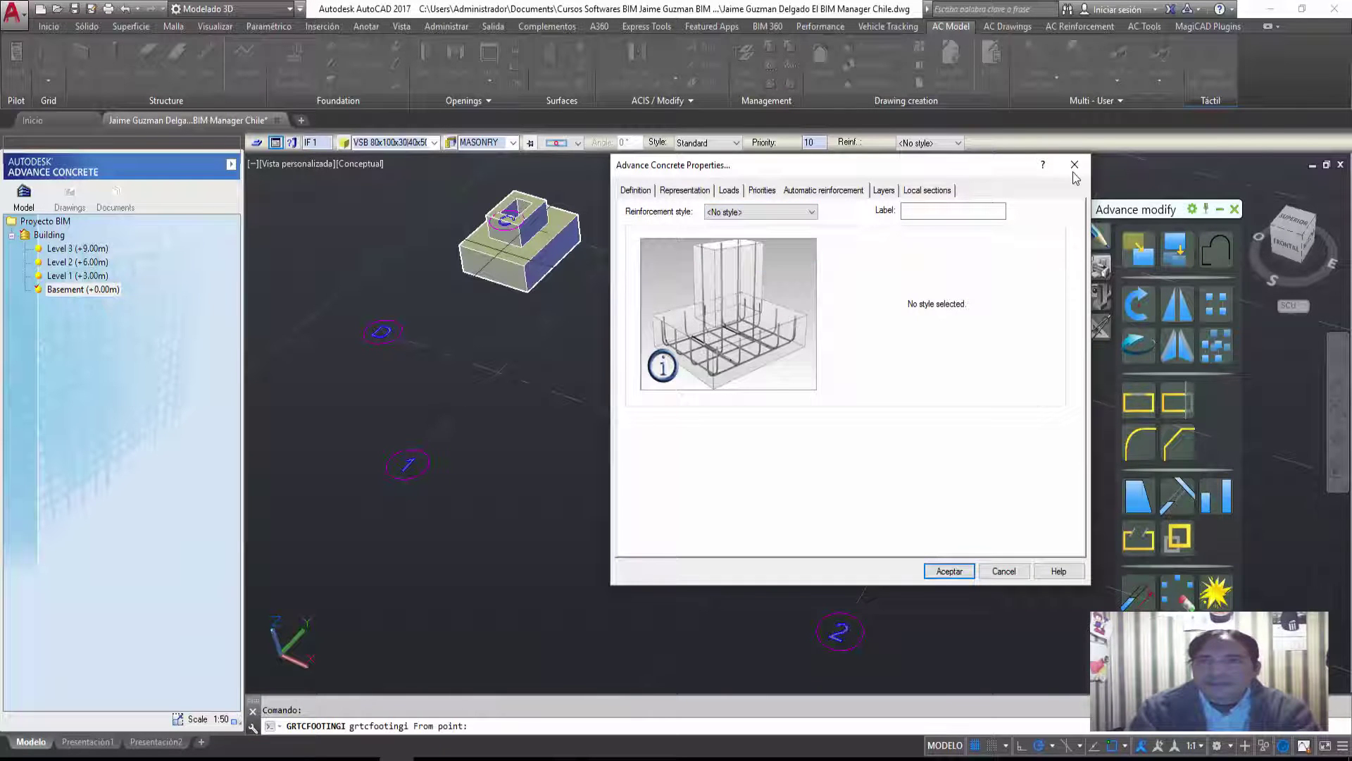
{"action": "left_click", "coordinate": [1074, 169]}
Place the footing at a grid intersection, accept the rotation, and stop further placements.
{"action": "mouse_move", "coordinate": [525, 228]}
{"action": "middle_mouse_down"}
{"action": "mouse_move", "coordinate": [534, 305]}
{"action": "mouse_move", "coordinate": [604, 410]}
{"action": "middle_mouse_up"}
{"action": "left_click", "coordinate": [524, 399]}
{"action": "middle_click_drag", "start_coordinate": [856, 482], "coordinate": [678, 422]}
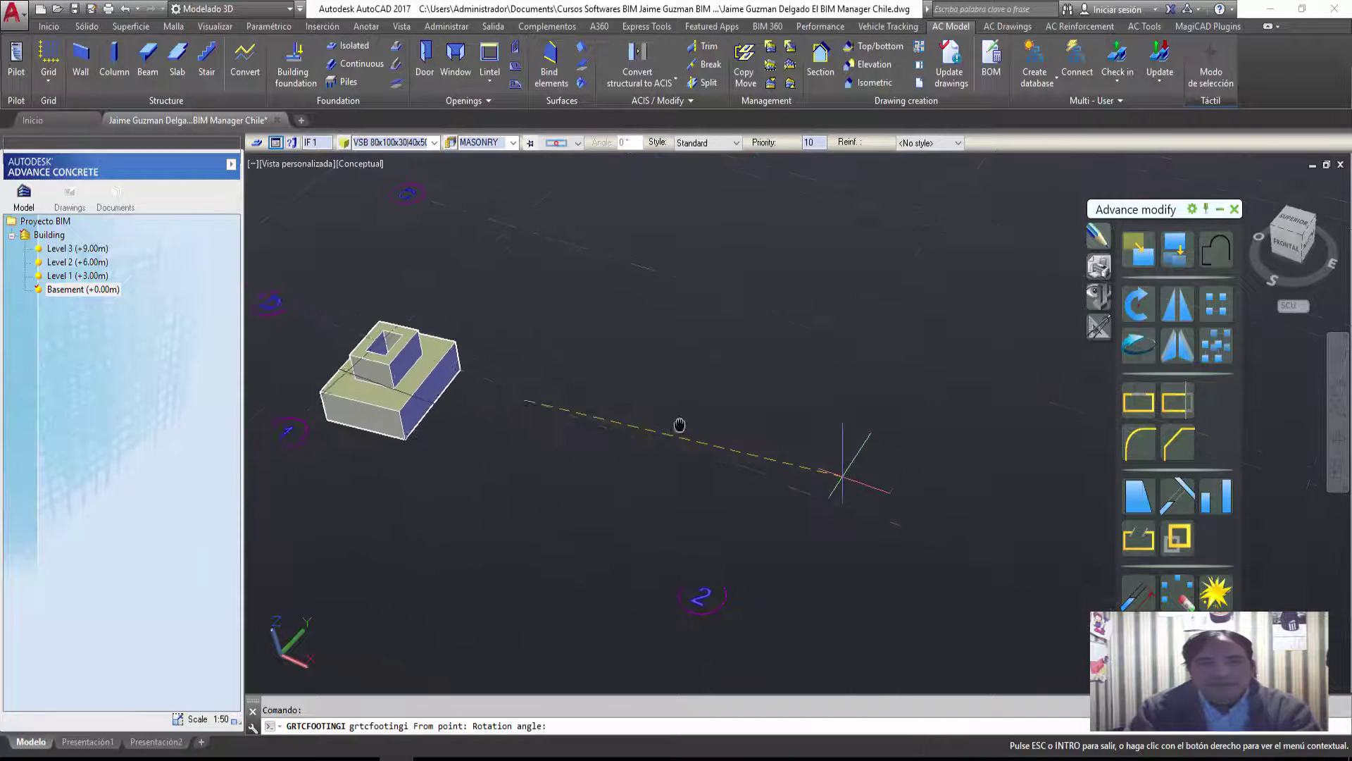
{"action": "left_click", "coordinate": [775, 476]}
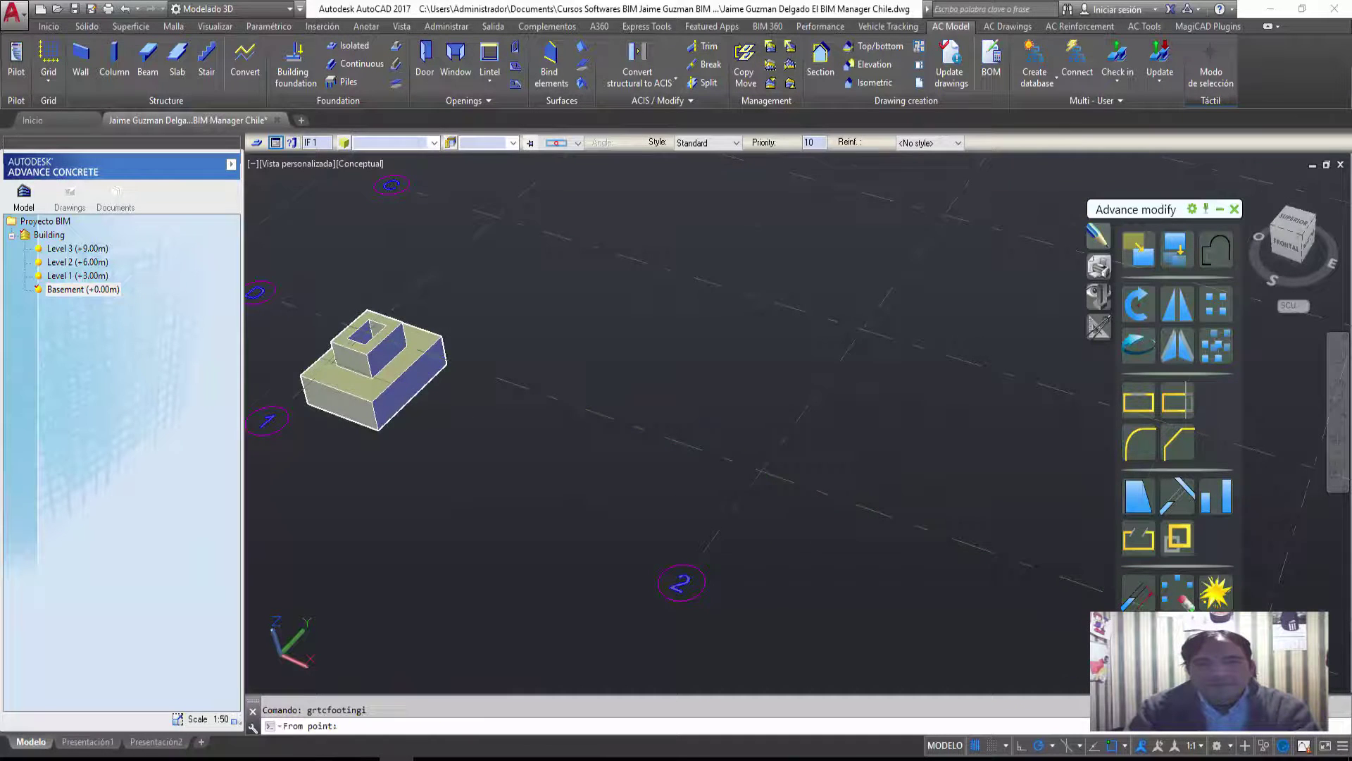
{"action": "scroll", "coordinate": [817, 408], "scroll_direction": "down", "scroll_amount": 2}
{"action": "middle_click_drag", "start_coordinate": [633, 334], "coordinate": [694, 352]}
{"action": "key", "text": "Escape"}
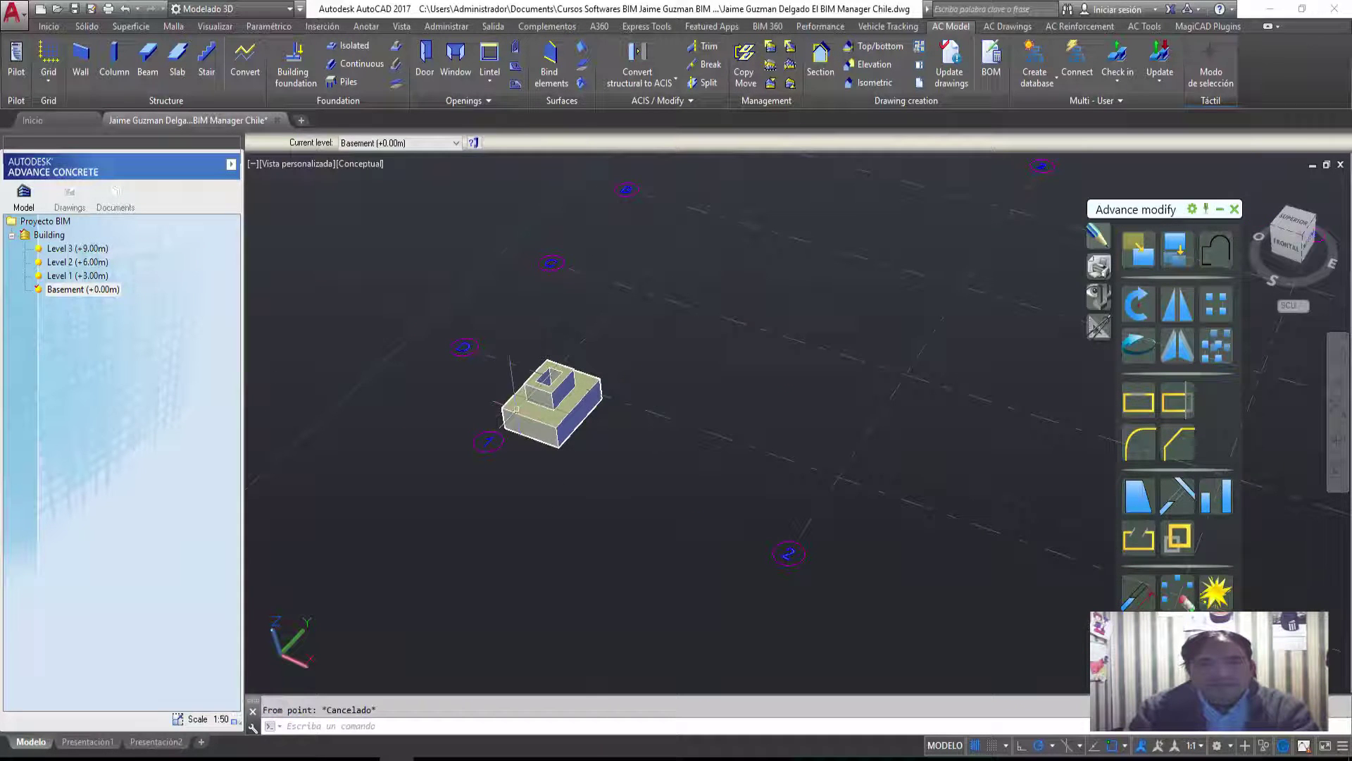
{"action": "left_click", "coordinate": [542, 434]}
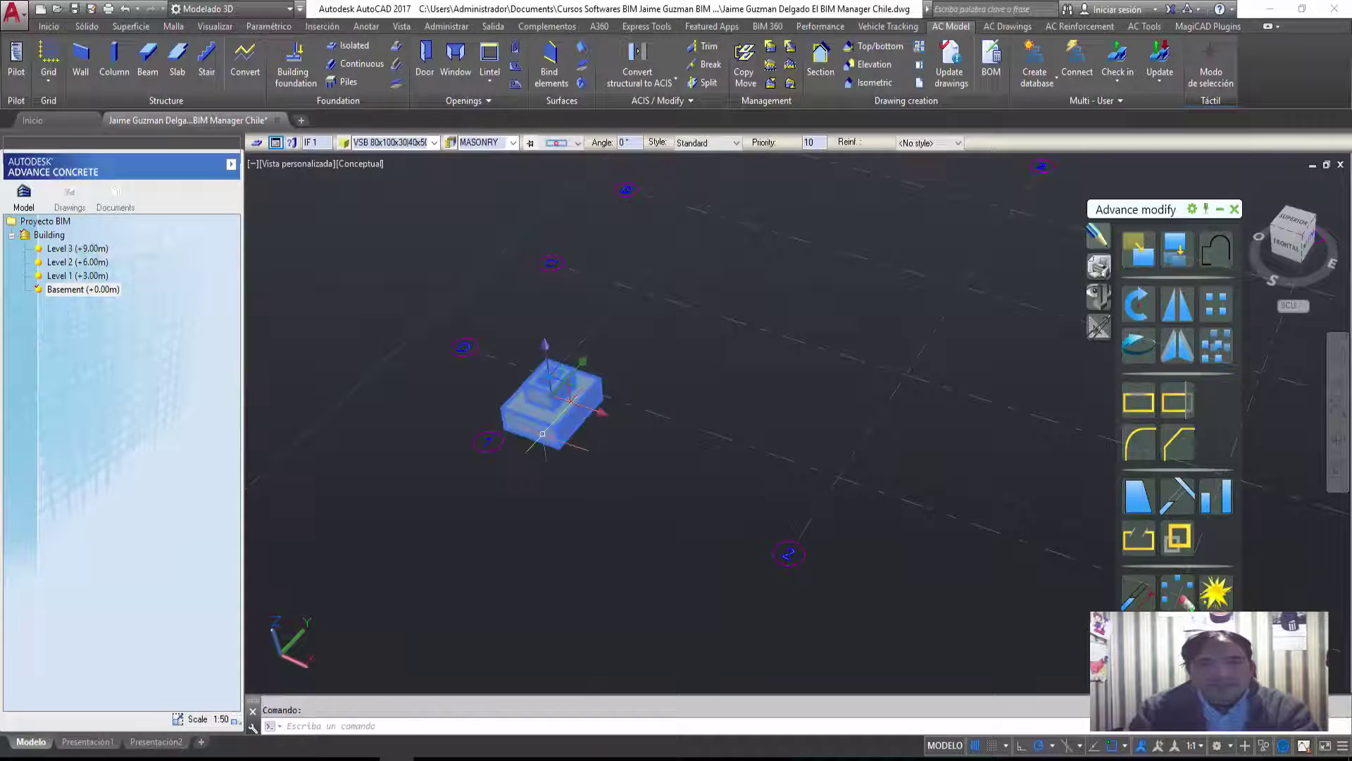
Copy the stepped footing to the next four grid intersections along one axis.
{"action": "left_click", "coordinate": [1174, 265]}
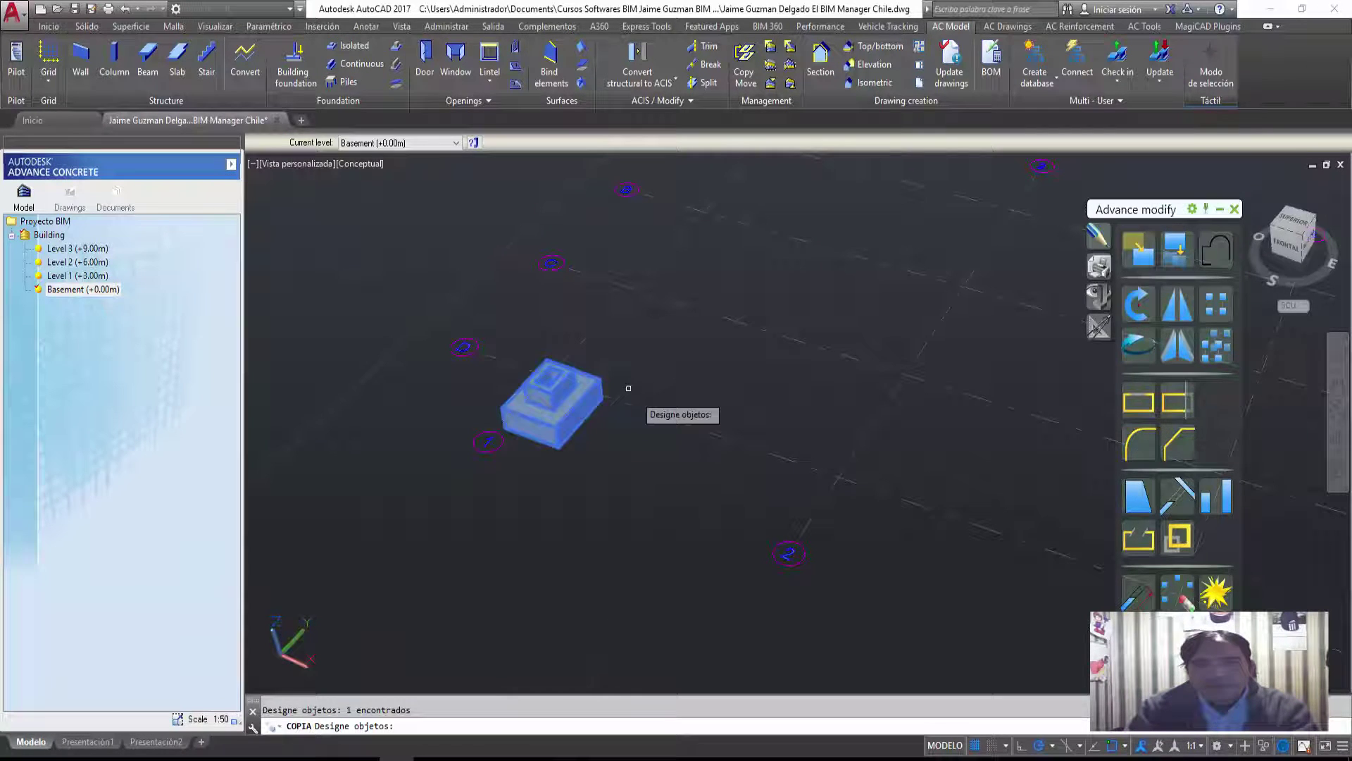
{"action": "key", "text": "Return"}
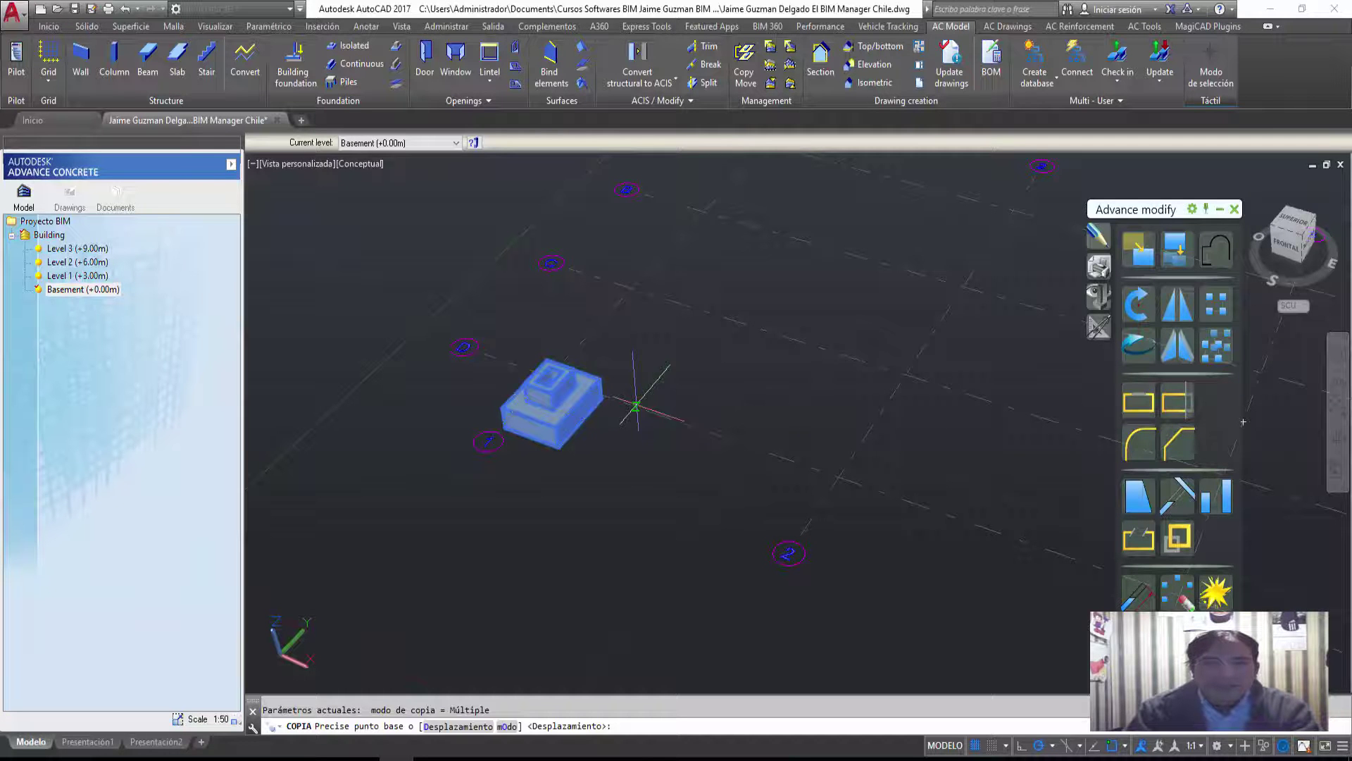
{"action": "left_click", "coordinate": [632, 286]}
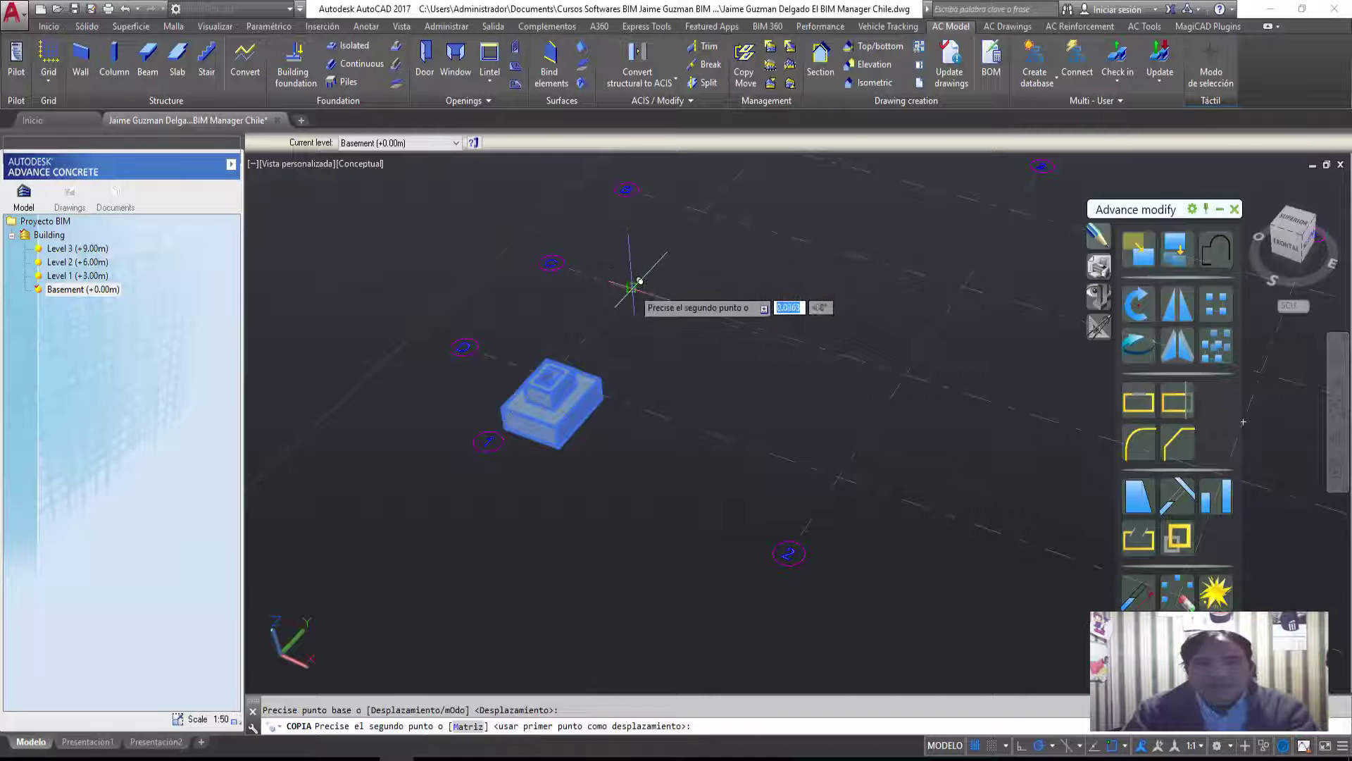
{"action": "left_click", "coordinate": [908, 373]}
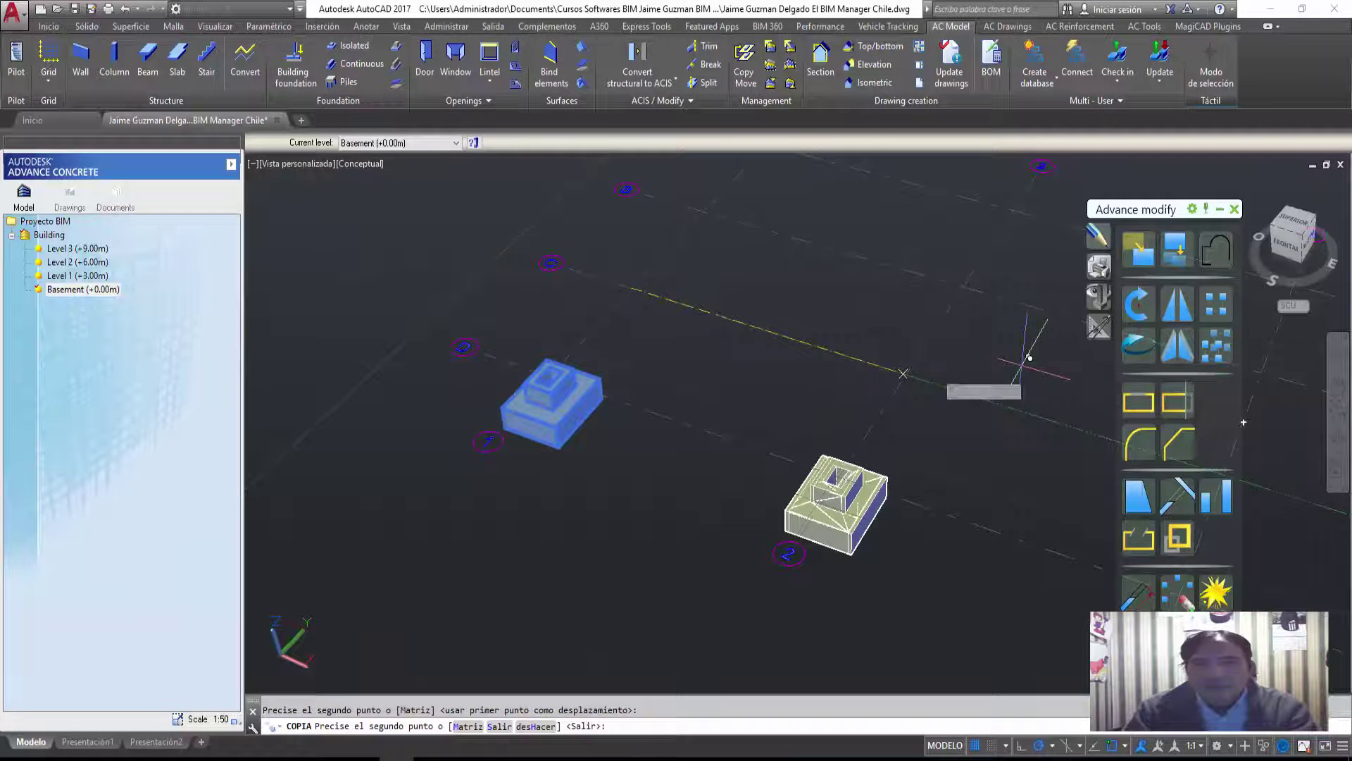
{"action": "middle_click_drag", "start_coordinate": [986, 355], "coordinate": [500, 160]}
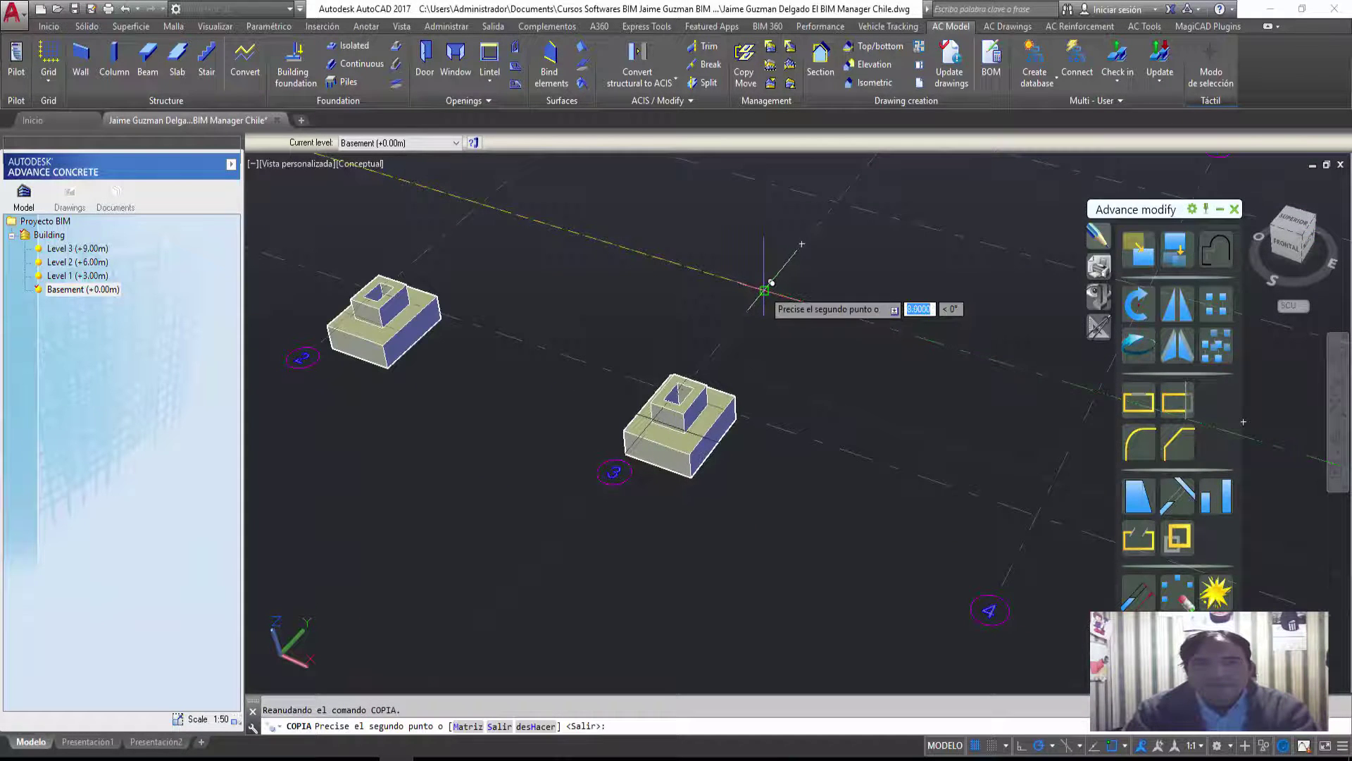
{"action": "mouse_move", "coordinate": [675, 298]}
{"action": "middle_mouse_down"}
{"action": "mouse_move", "coordinate": [792, 330]}
{"action": "mouse_move", "coordinate": [638, 294]}
{"action": "mouse_move", "coordinate": [637, 356]}
{"action": "middle_mouse_up"}
{"action": "scroll", "coordinate": [641, 268], "scroll_direction": "down", "scroll_amount": 3}
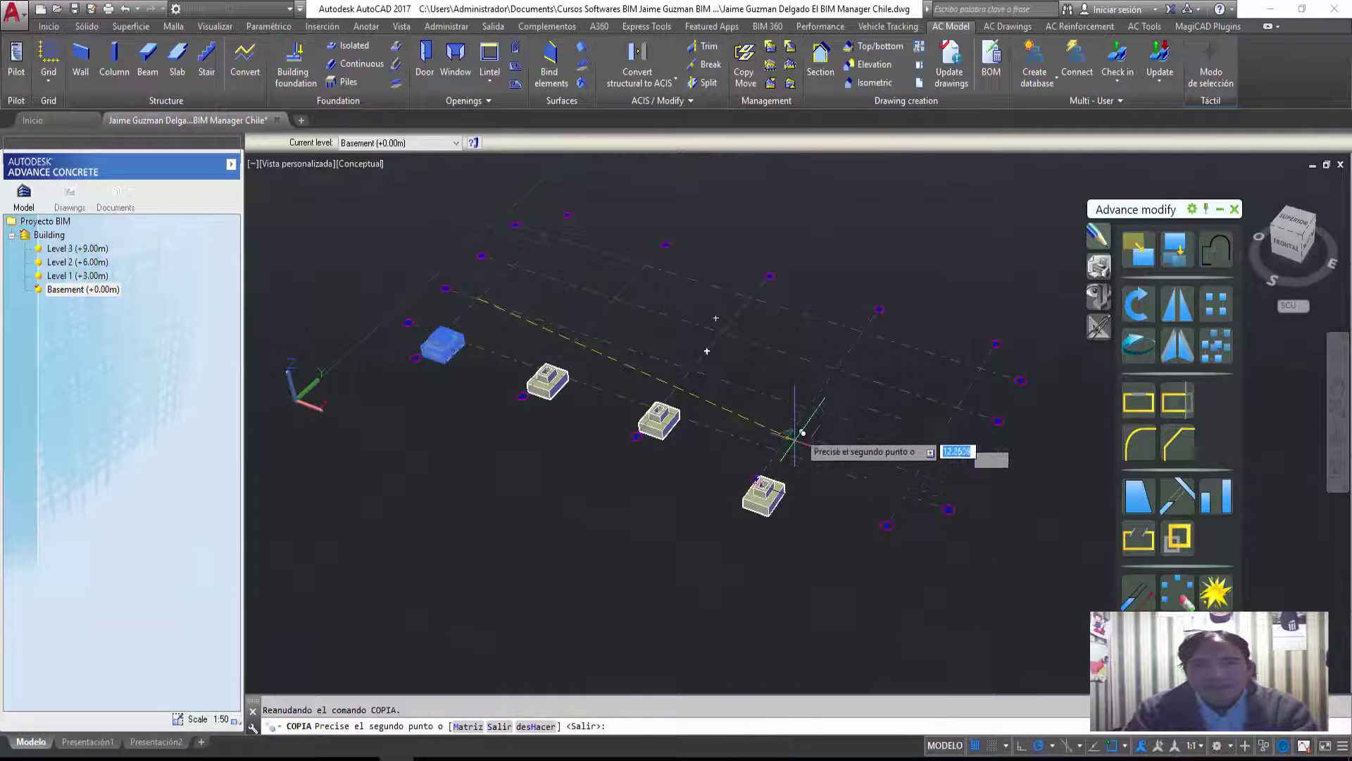
{"action": "left_click", "coordinate": [816, 401]}
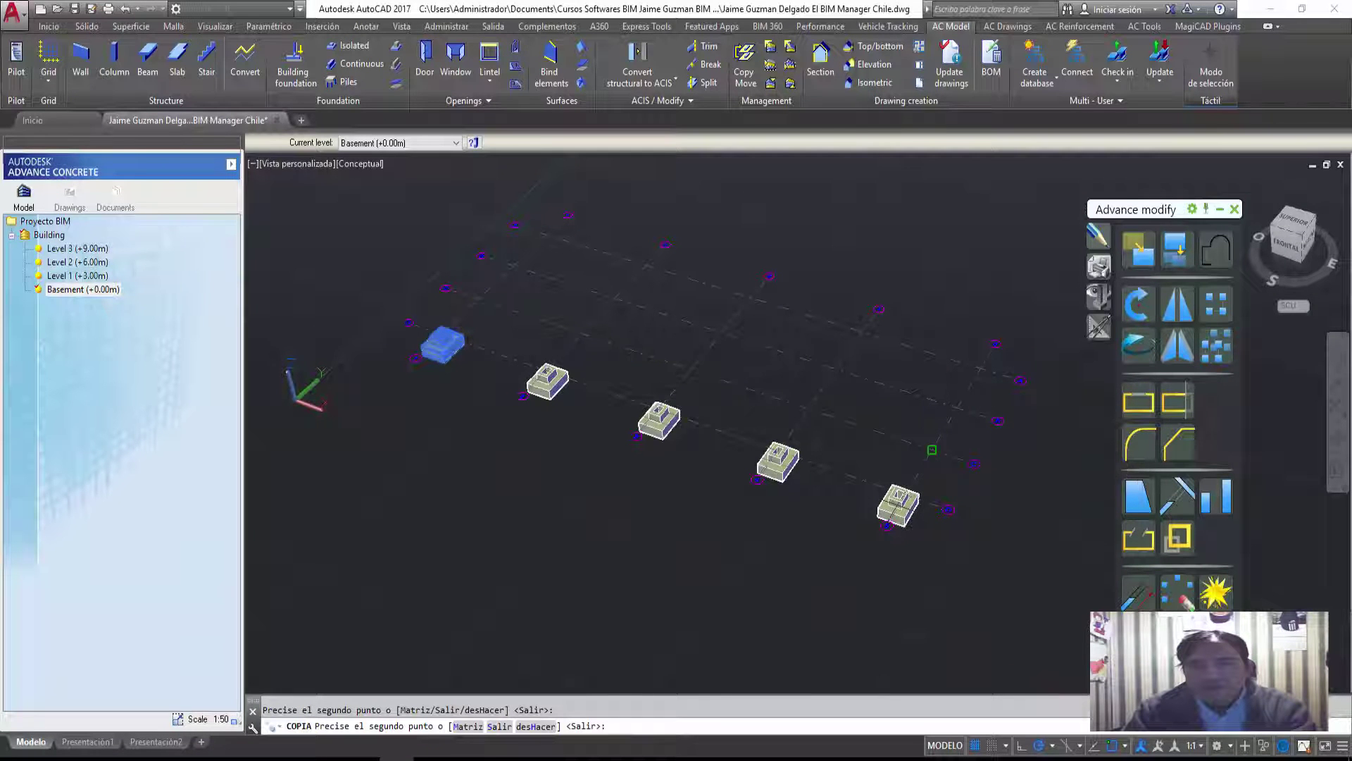
{"action": "left_click", "coordinate": [864, 398]}
{"action": "key", "text": "Escape"}
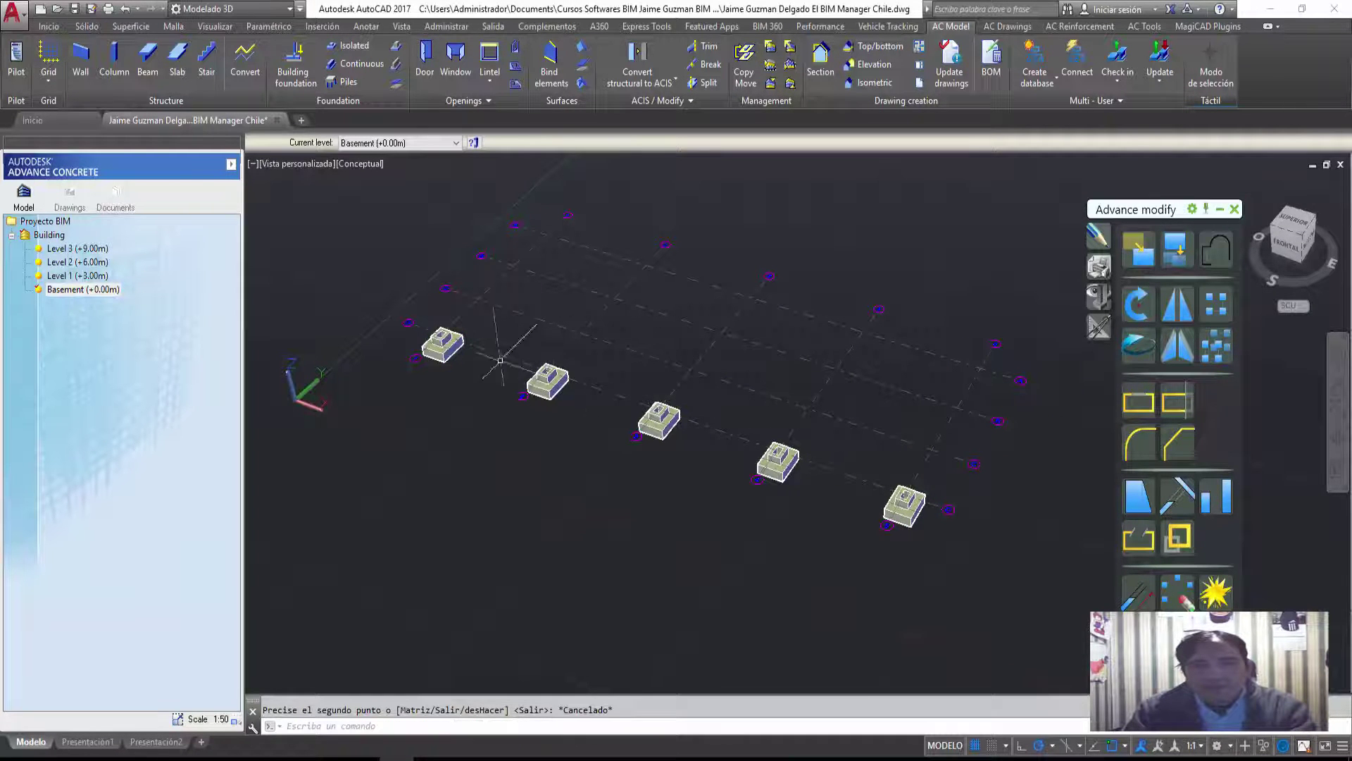
Window-select the row of five stepped footings.
{"action": "left_click", "coordinate": [356, 482]}
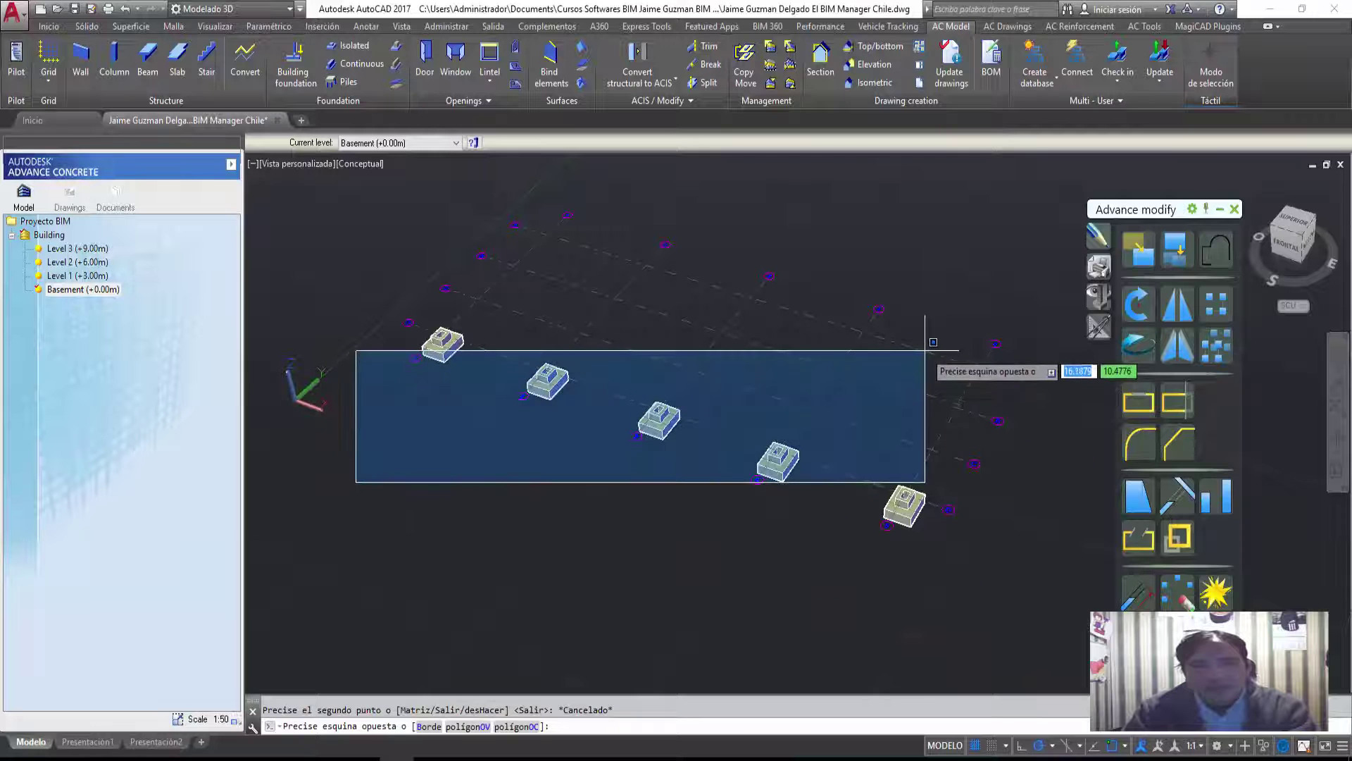
{"action": "left_click", "coordinate": [989, 401]}
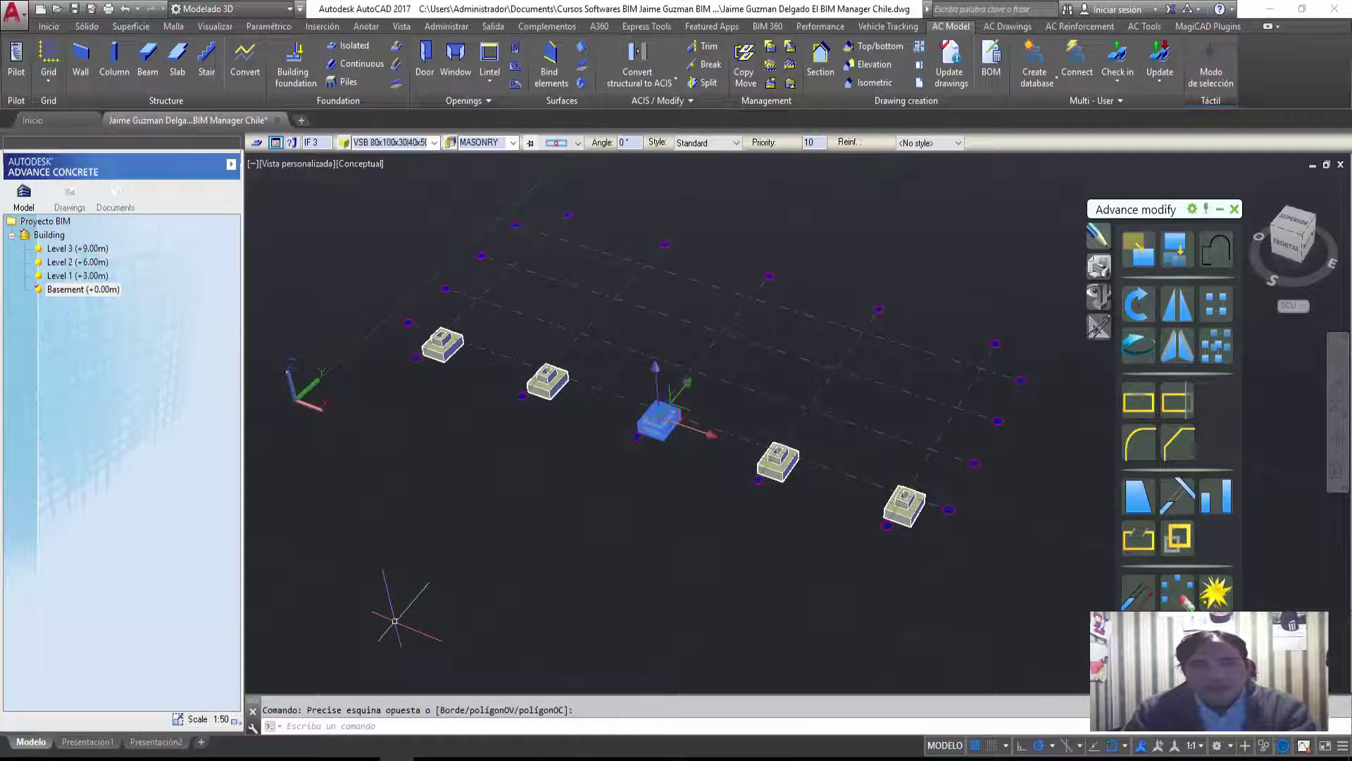
{"action": "left_click", "coordinate": [394, 622]}
{"action": "left_click", "coordinate": [974, 230]}
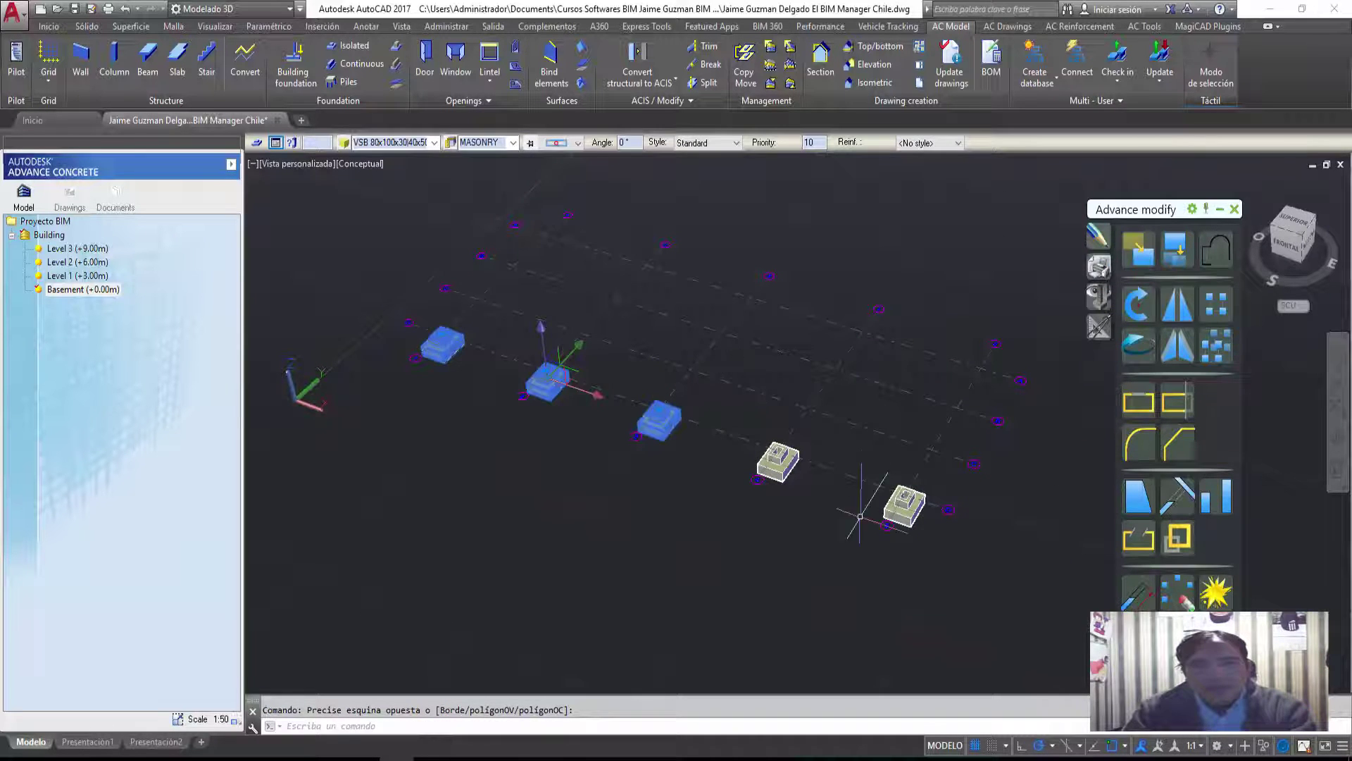
{"action": "left_click", "coordinate": [784, 467]}
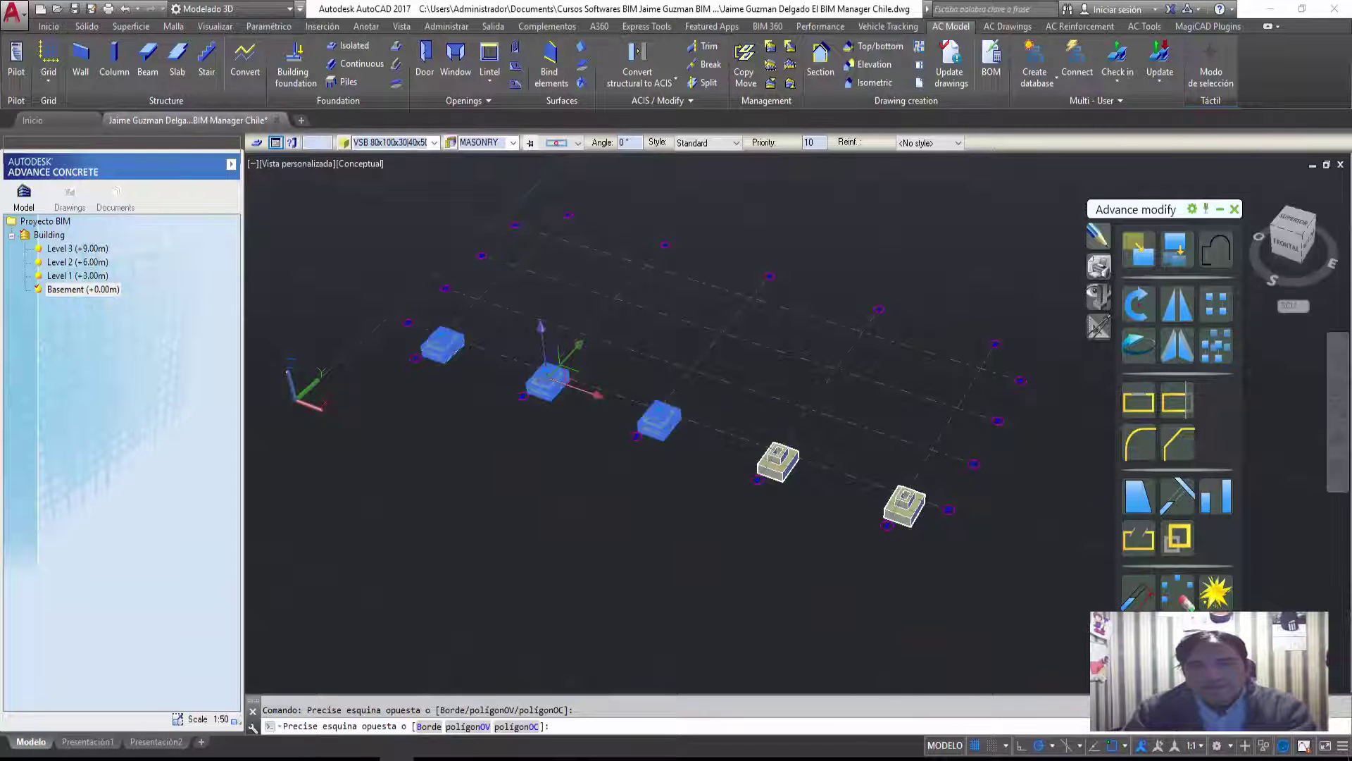
{"action": "left_click", "coordinate": [971, 549]}
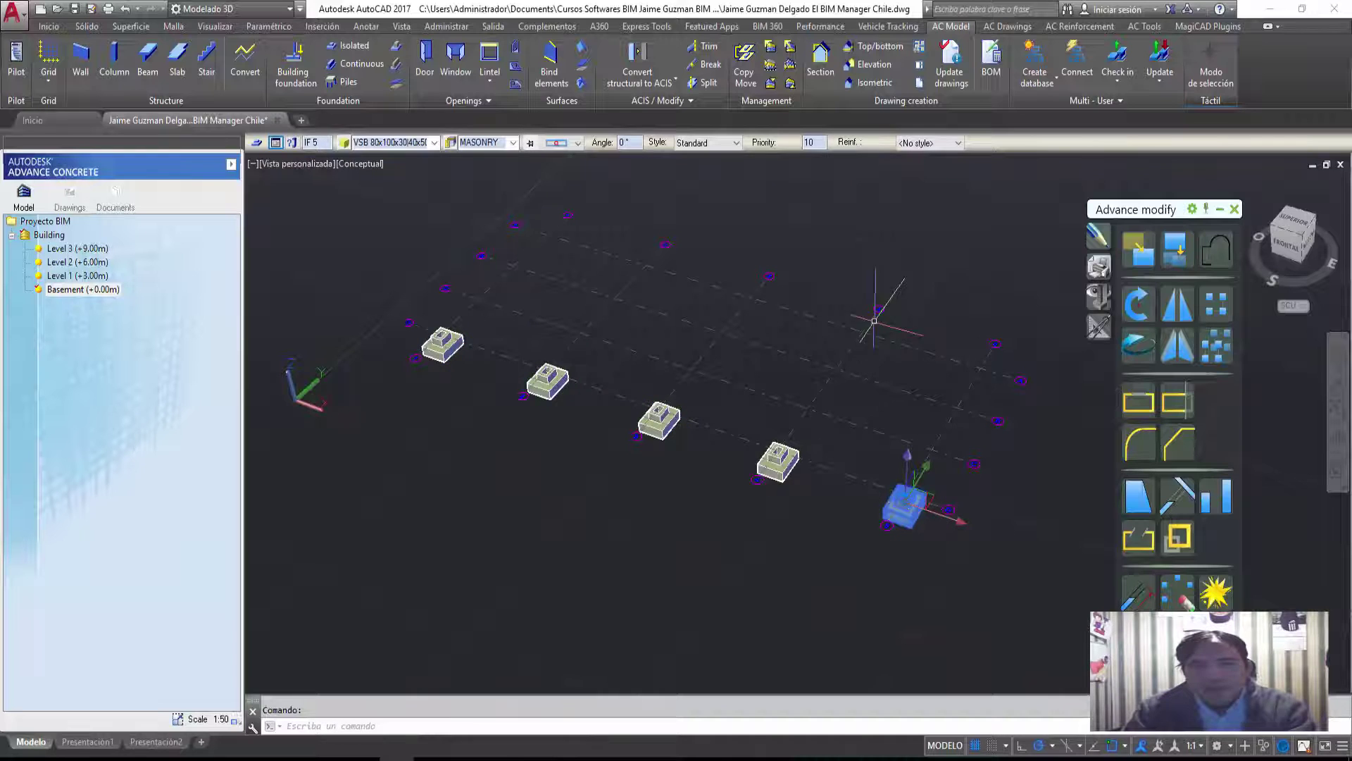
{"action": "left_click", "coordinate": [375, 588]}
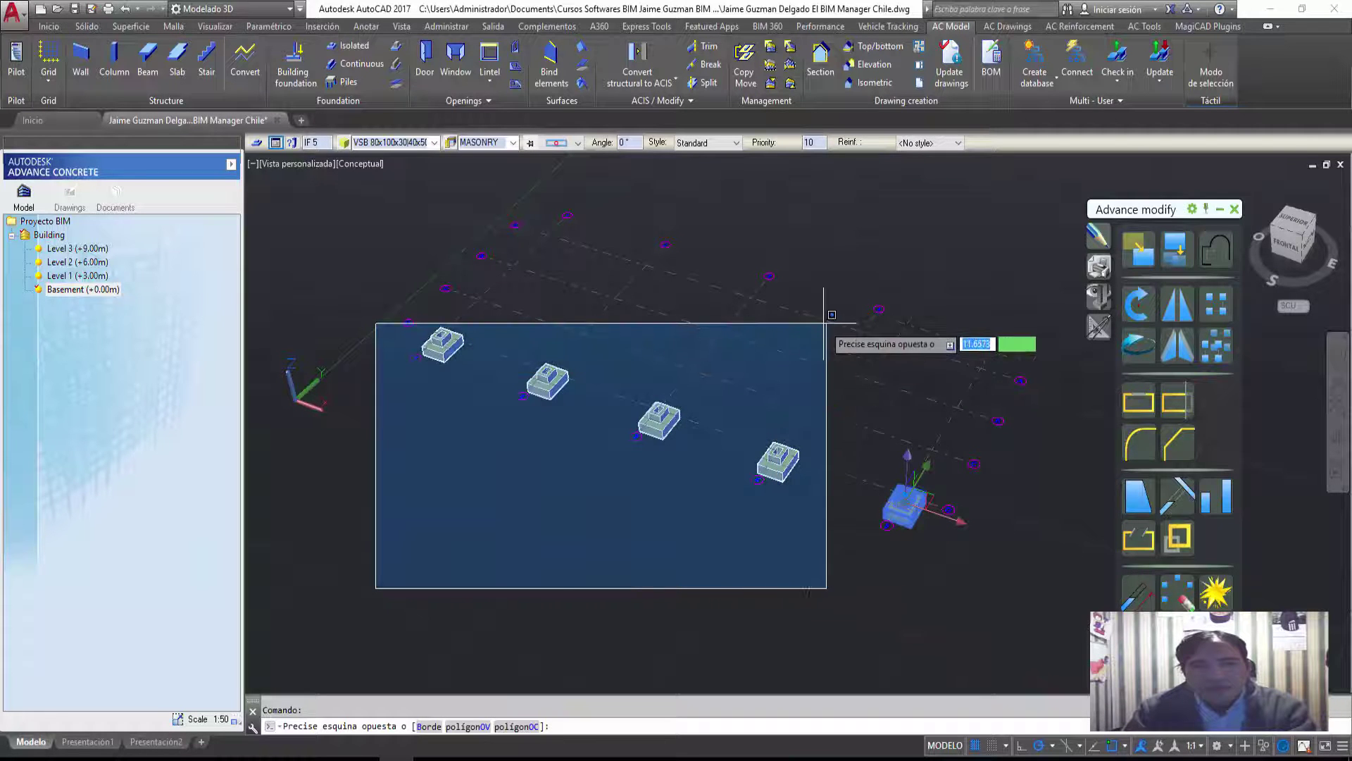
{"action": "left_click", "coordinate": [861, 287]}
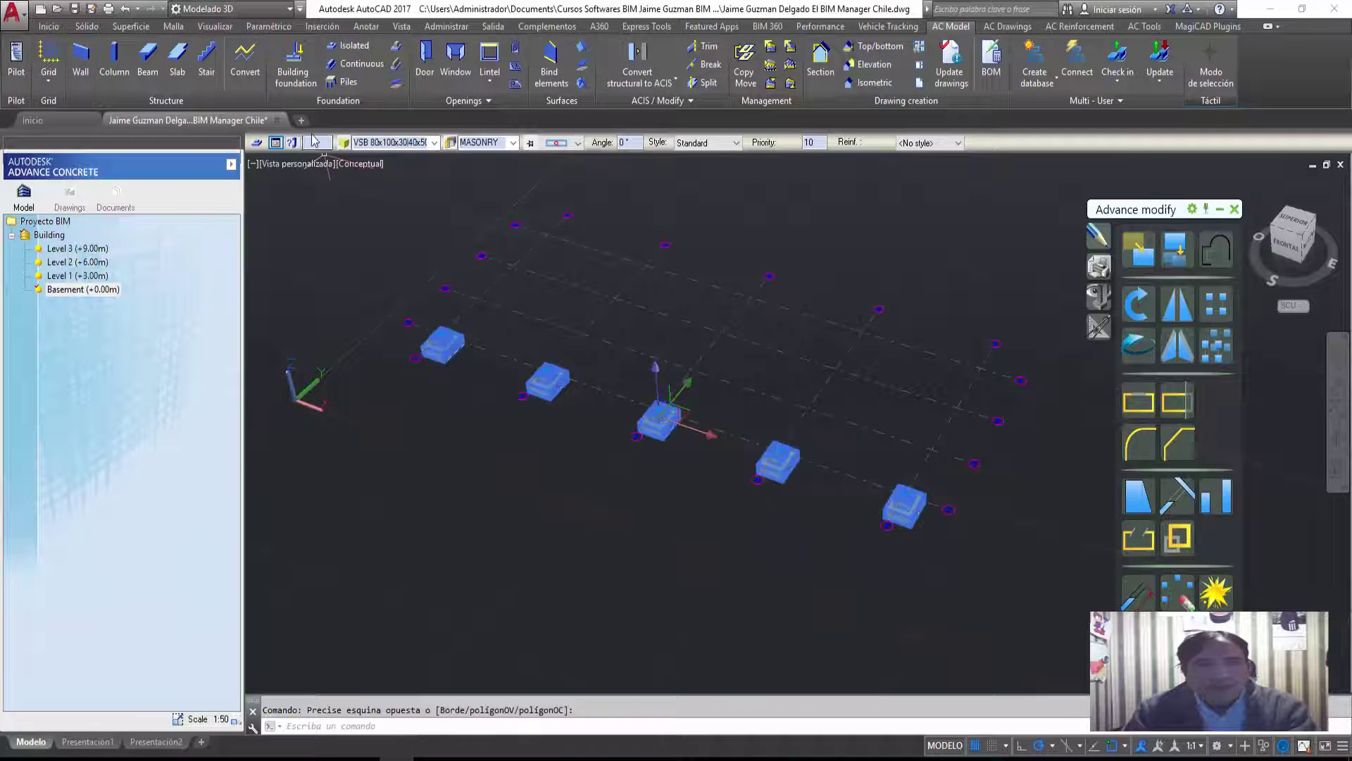
Copy the five-footing row onto the next two grid lines, using a footing as base point.
{"action": "left_click", "coordinate": [1176, 249]}
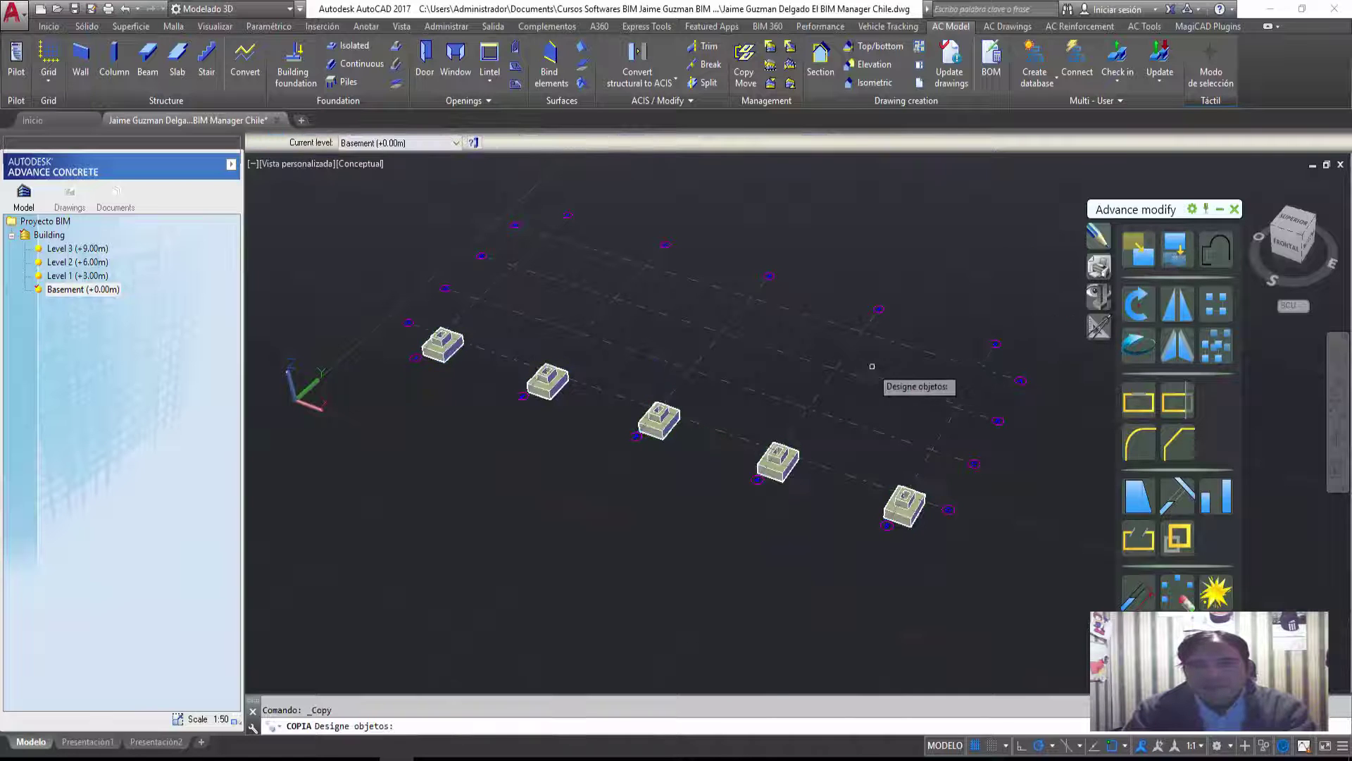
{"action": "left_click", "coordinate": [390, 550]}
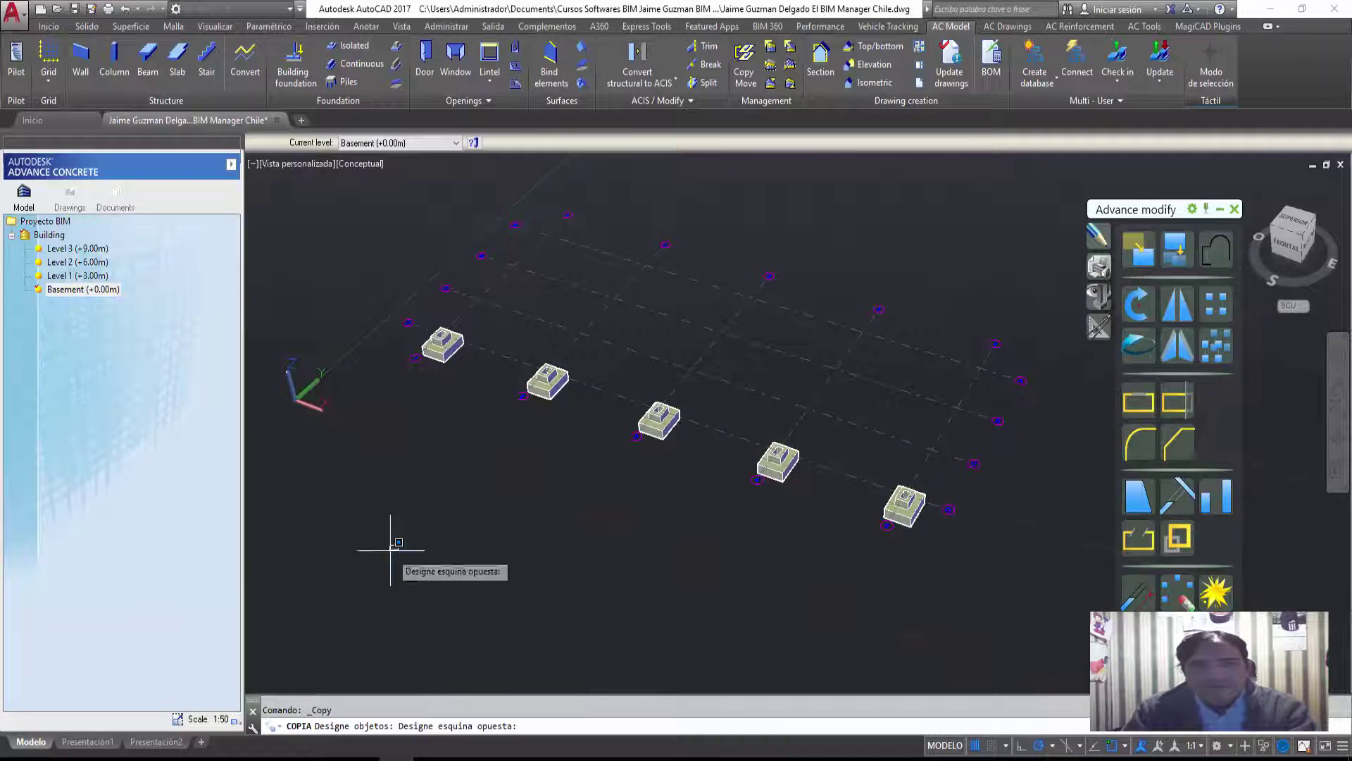
{"action": "left_click", "coordinate": [1000, 321]}
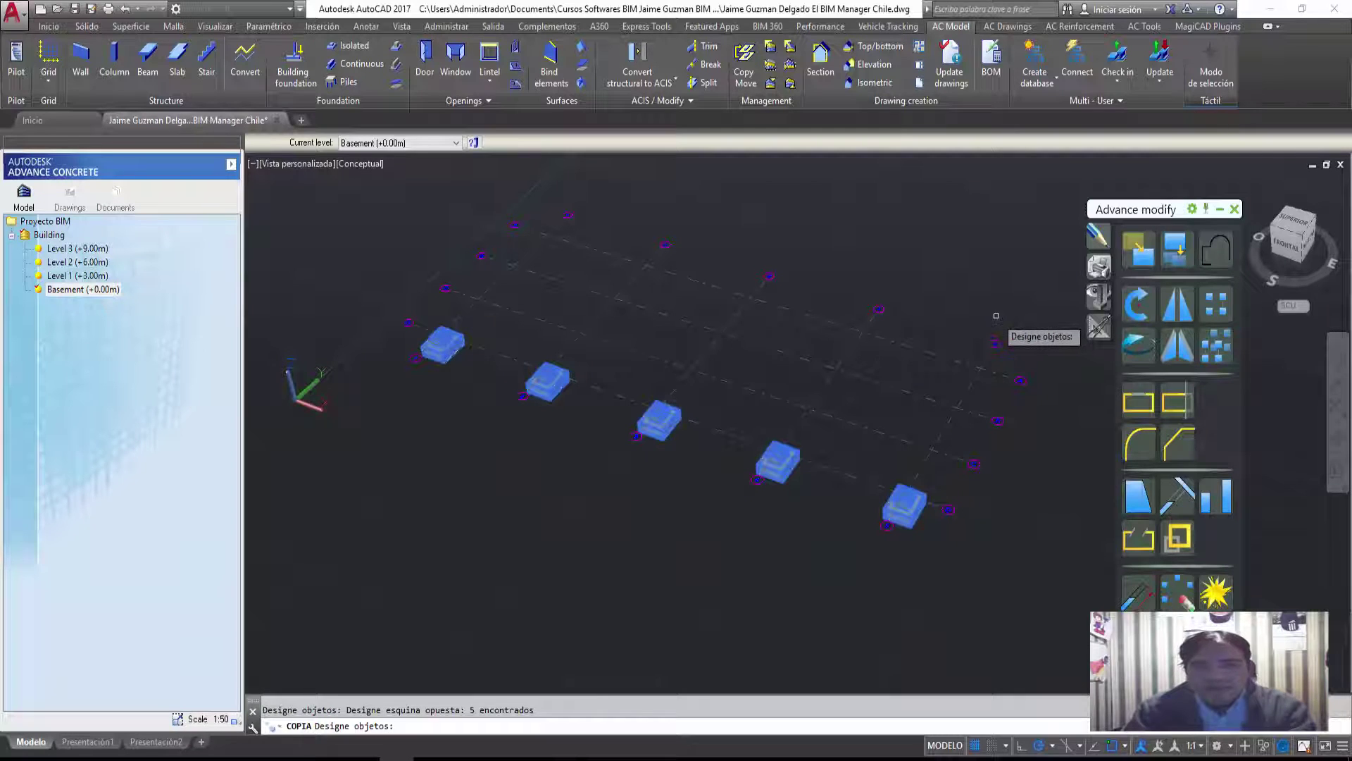
{"action": "key", "text": "Return"}
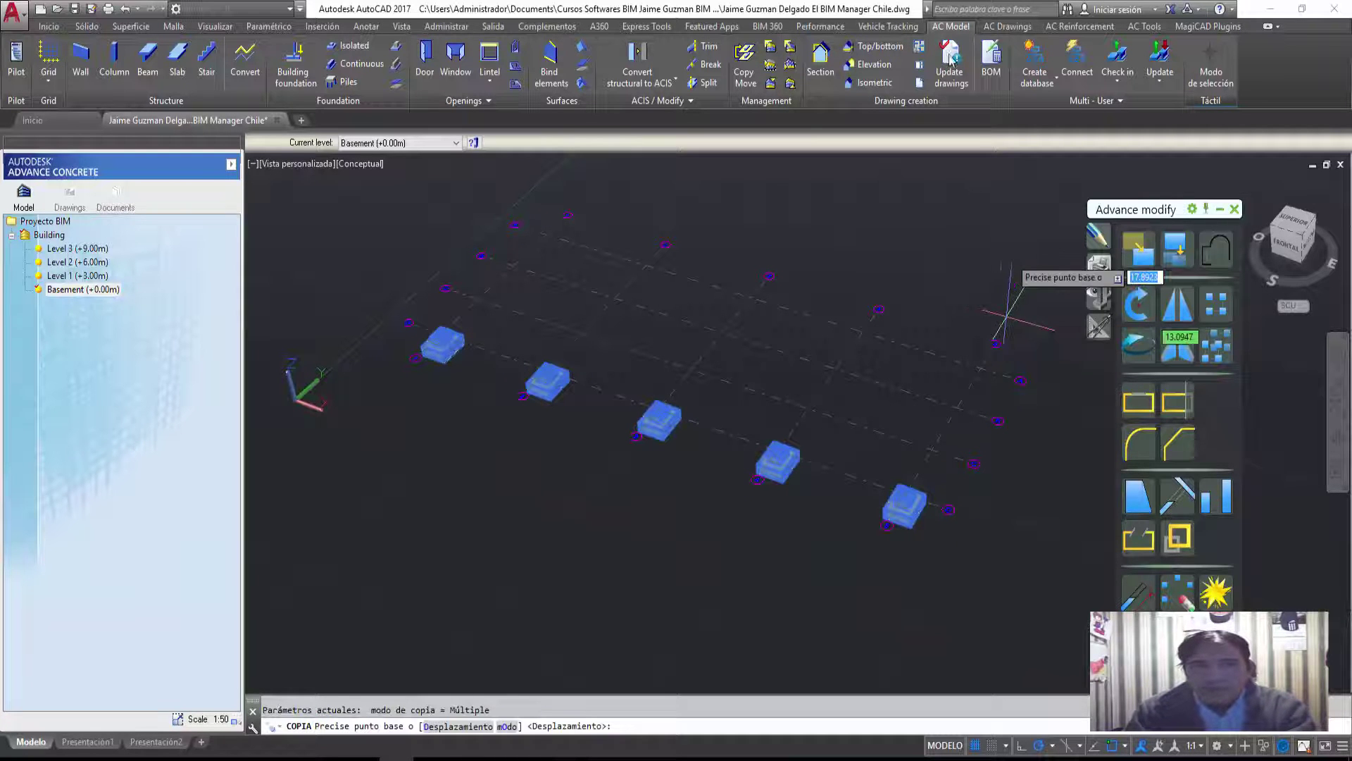
{"action": "scroll", "coordinate": [655, 401], "scroll_direction": "up", "scroll_amount": 2}
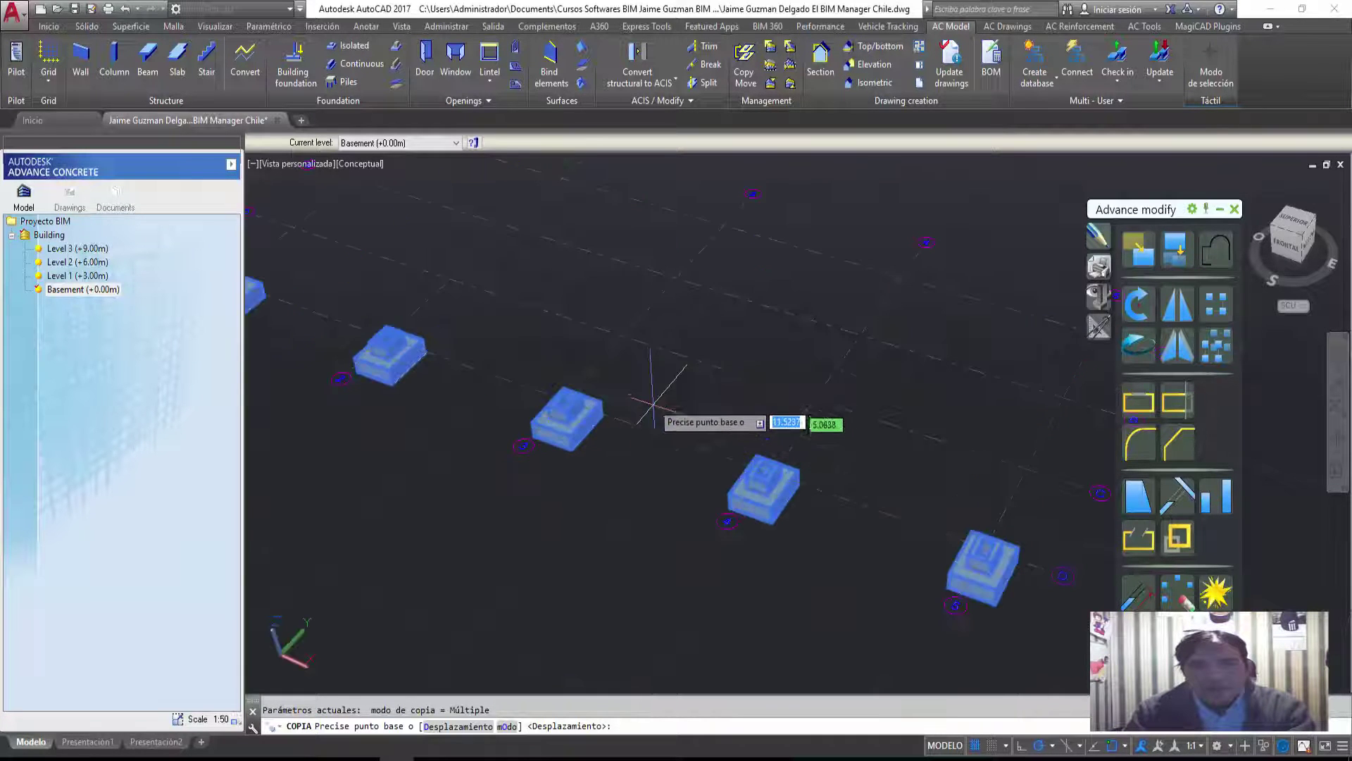
{"action": "left_click", "coordinate": [564, 399]}
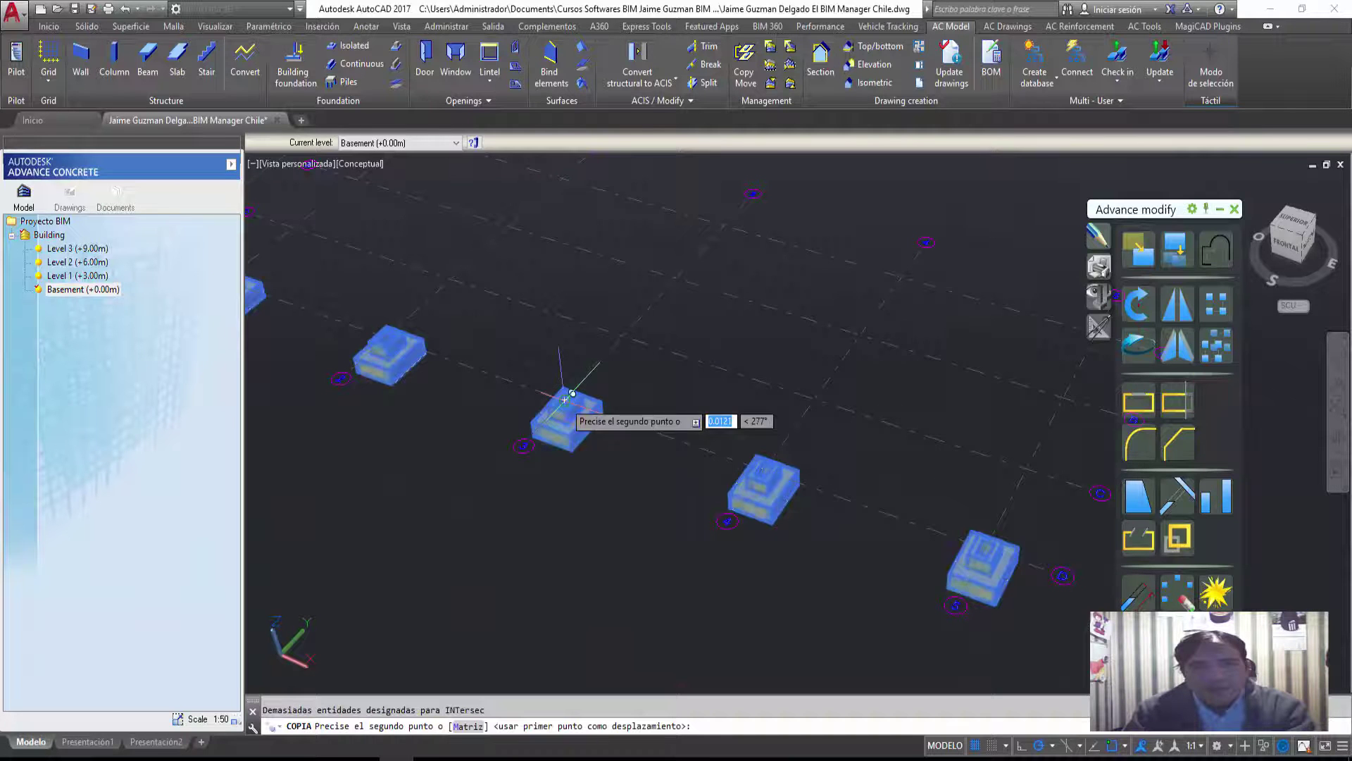
{"action": "left_click", "coordinate": [650, 305]}
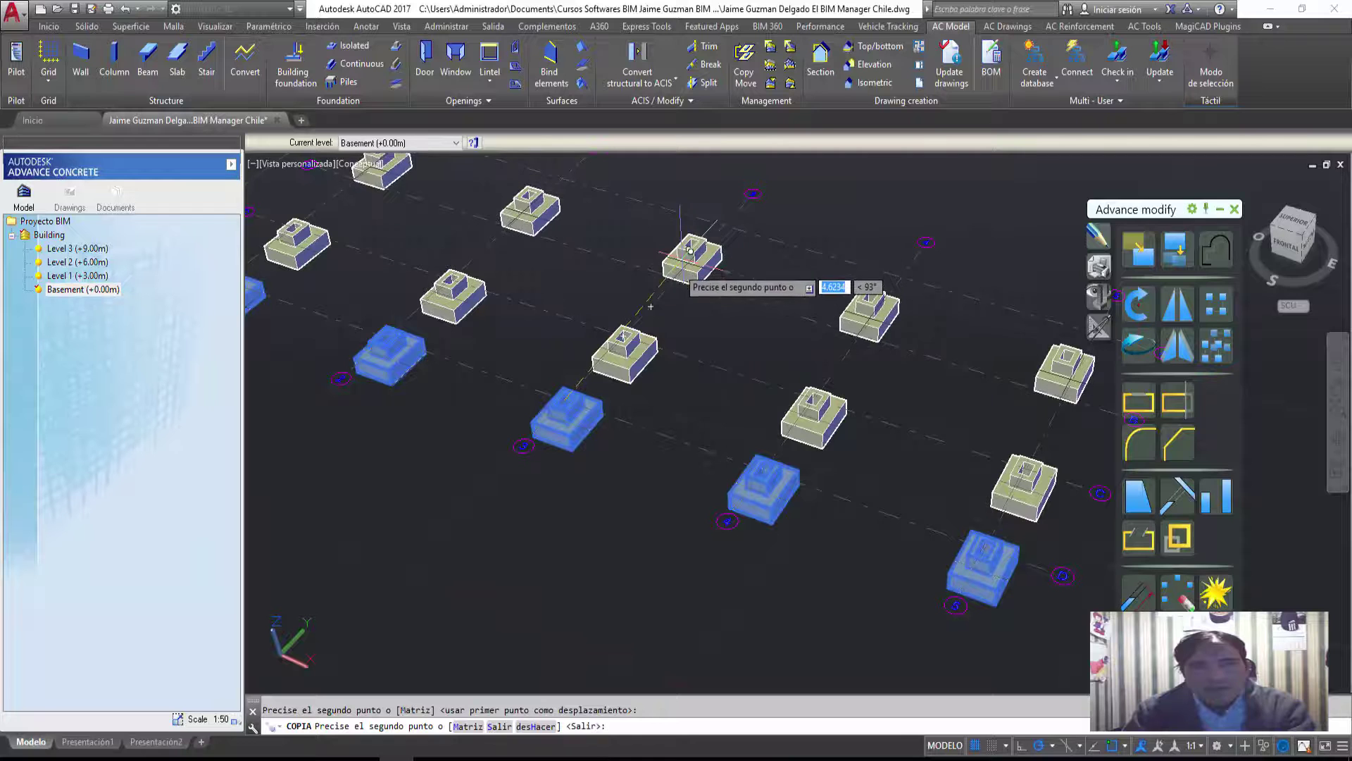
{"action": "left_click", "coordinate": [682, 272]}
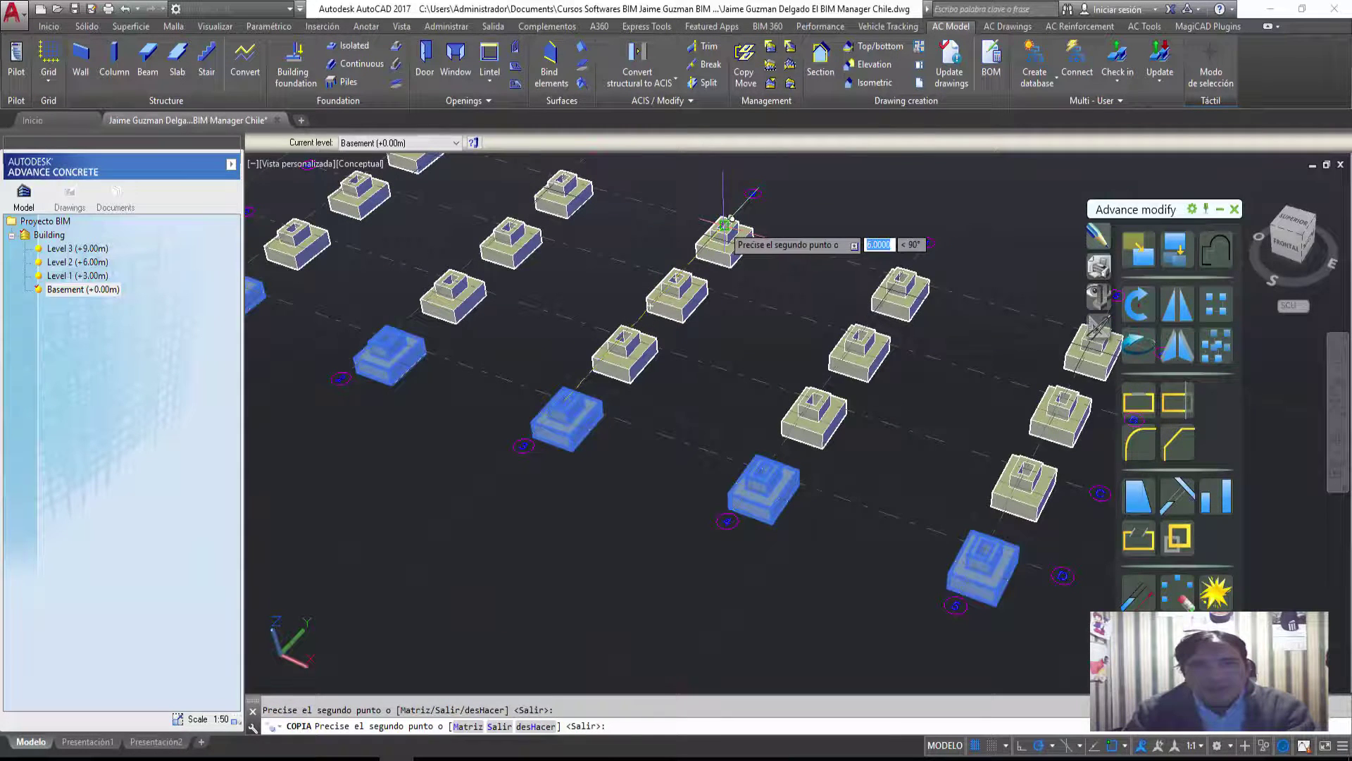
{"action": "scroll", "coordinate": [698, 337], "scroll_direction": "down", "scroll_amount": 3}
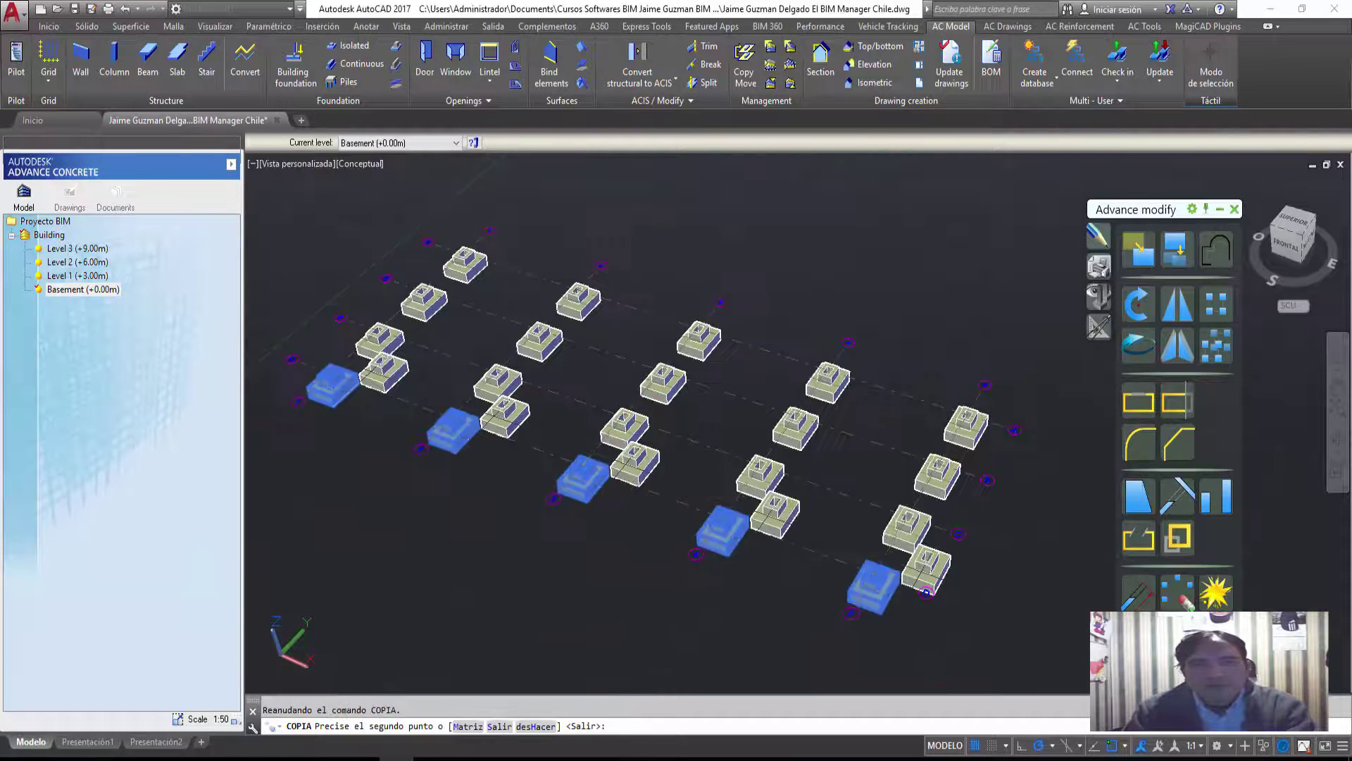
{"action": "key", "text": "Escape"}
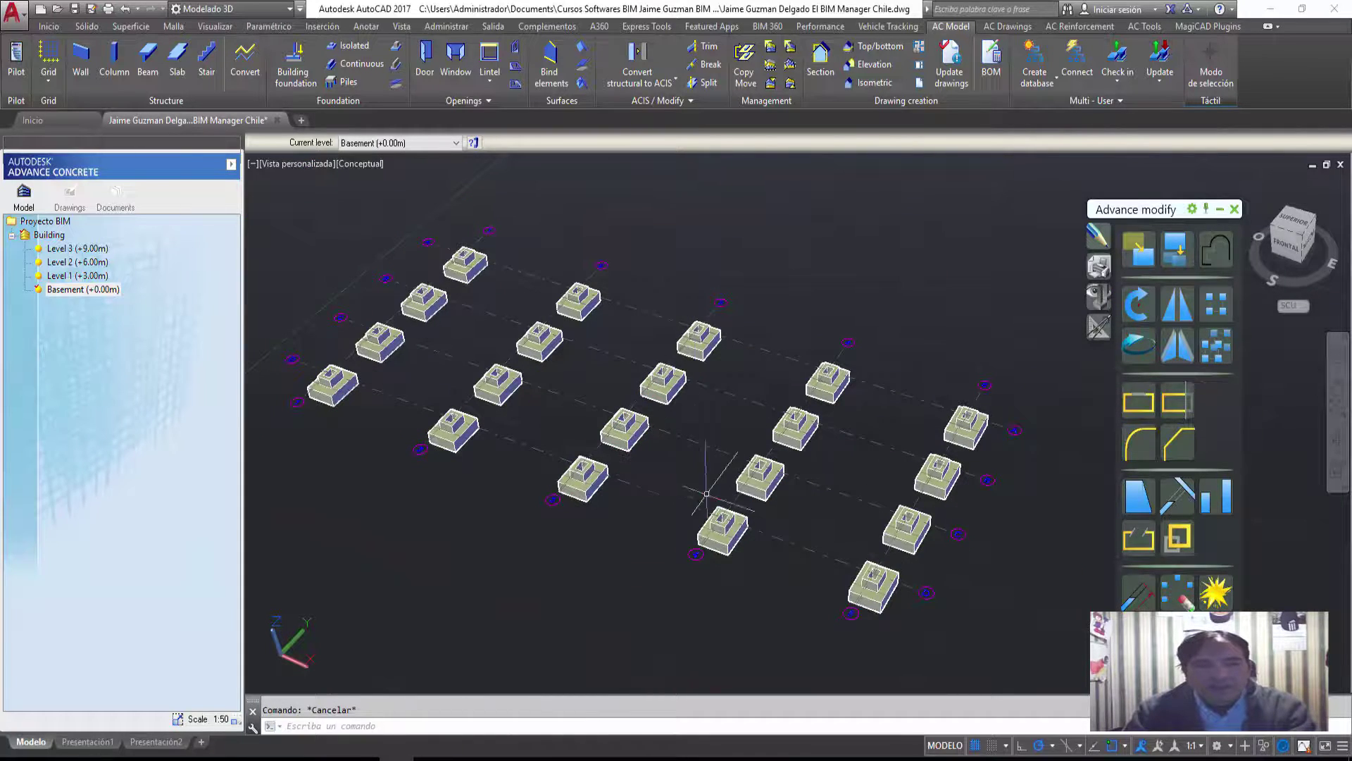
{"action": "middle_click_drag", "start_coordinate": [732, 486], "coordinate": [496, 396], "text": "shift"}
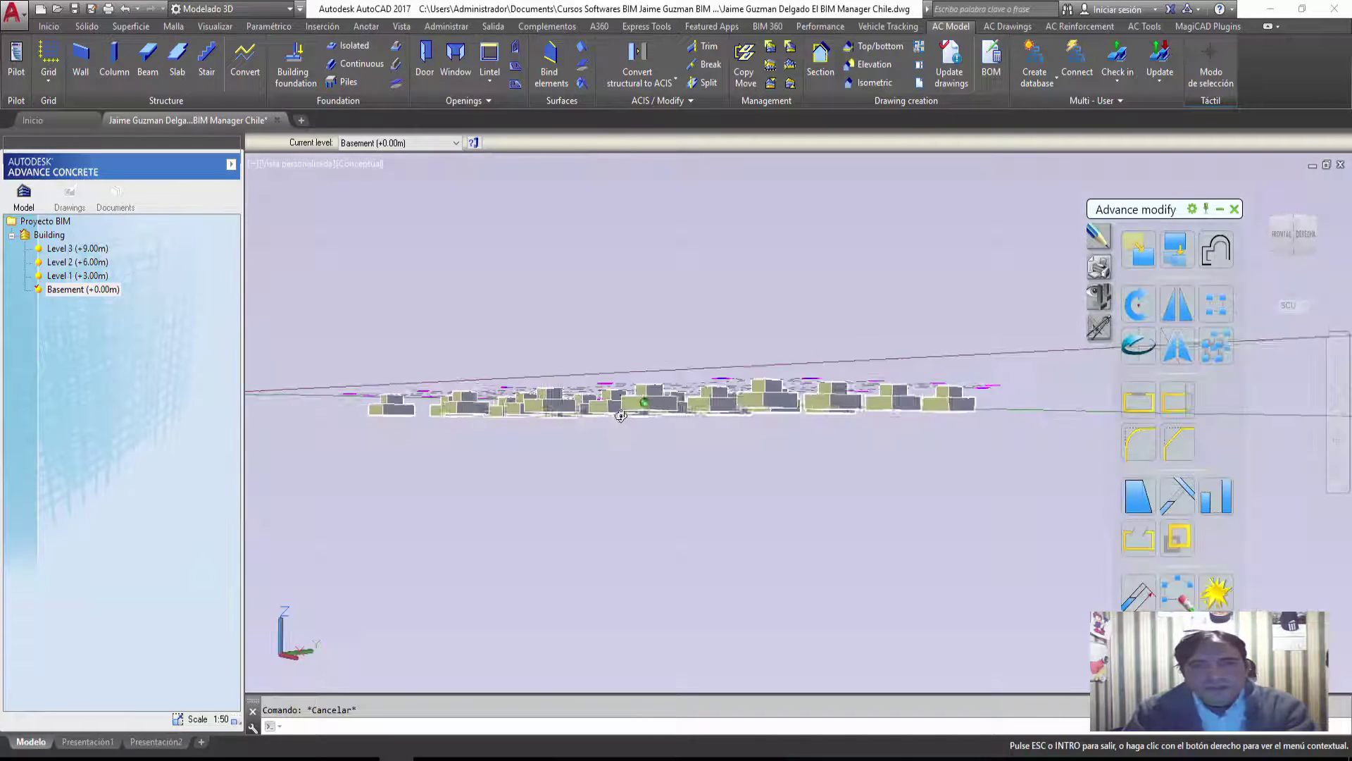
{"action": "mouse_move", "coordinate": [496, 396]}
{"action": "middle_mouse_down", "text": "shift"}
{"action": "mouse_move", "coordinate": [623, 459]}
{"action": "mouse_move", "coordinate": [145, 322]}
{"action": "middle_mouse_up", "text": "shift"}
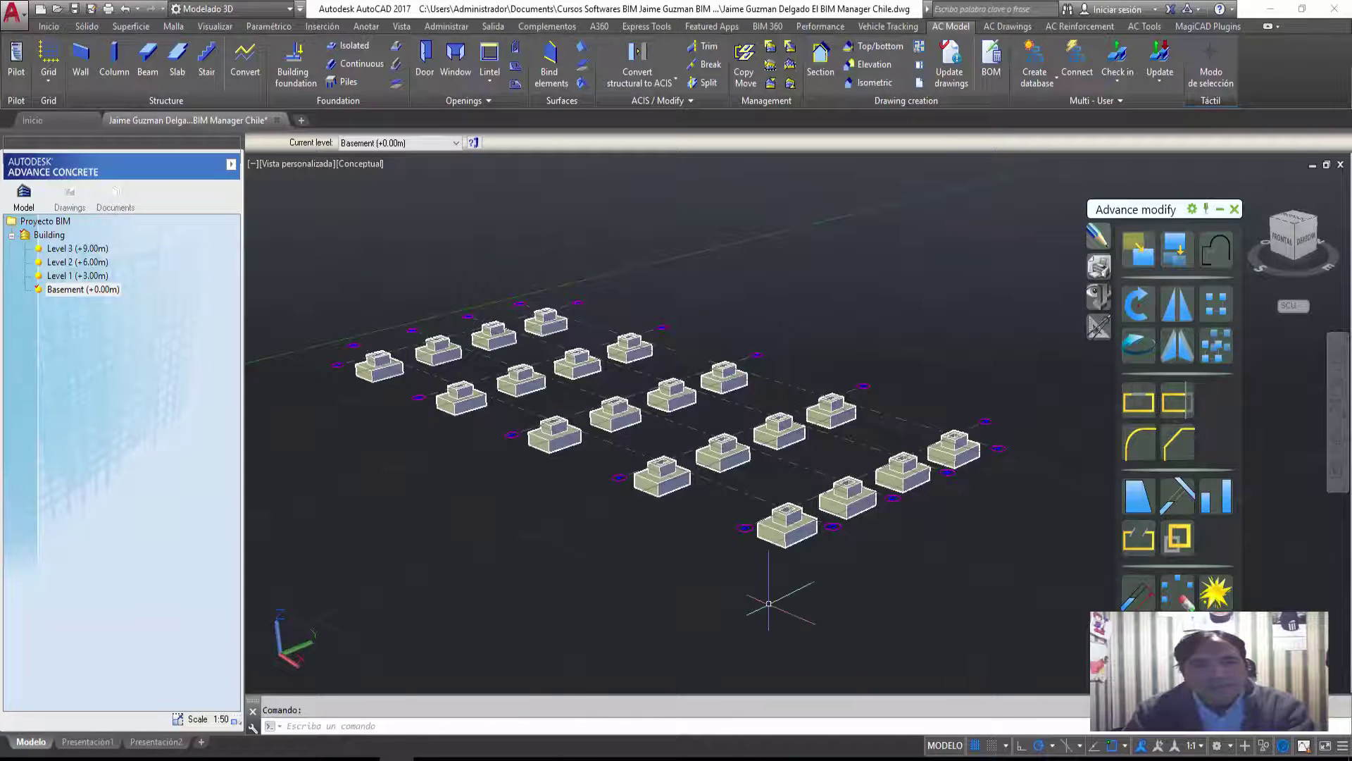
{"action": "middle_click_drag", "start_coordinate": [715, 523], "coordinate": [794, 543], "text": "shift"}
{"action": "mouse_move", "coordinate": [529, 443]}
{"action": "middle_mouse_down", "text": "shift"}
{"action": "mouse_move", "coordinate": [640, 552]}
{"action": "mouse_move", "coordinate": [670, 558]}
{"action": "middle_mouse_up", "text": "shift"}
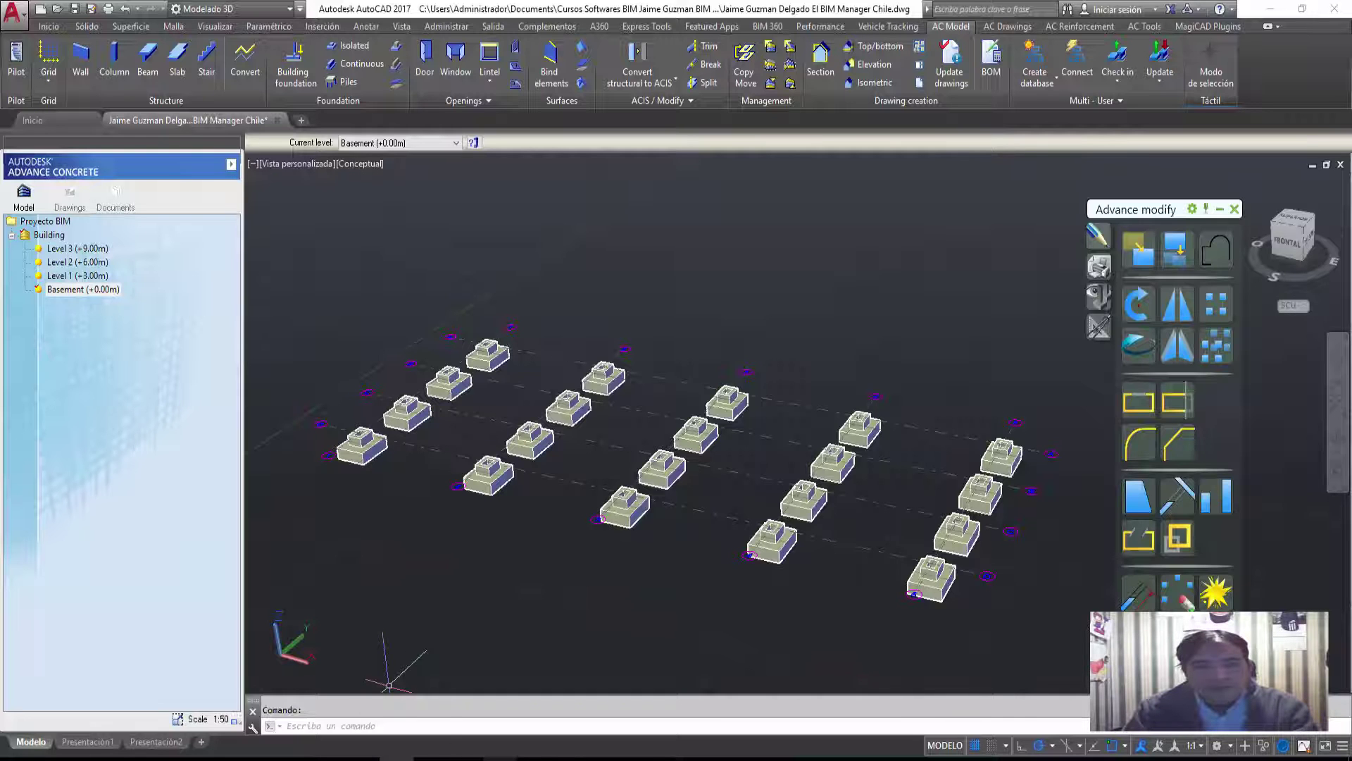
{"action": "left_click", "coordinate": [422, 697]}
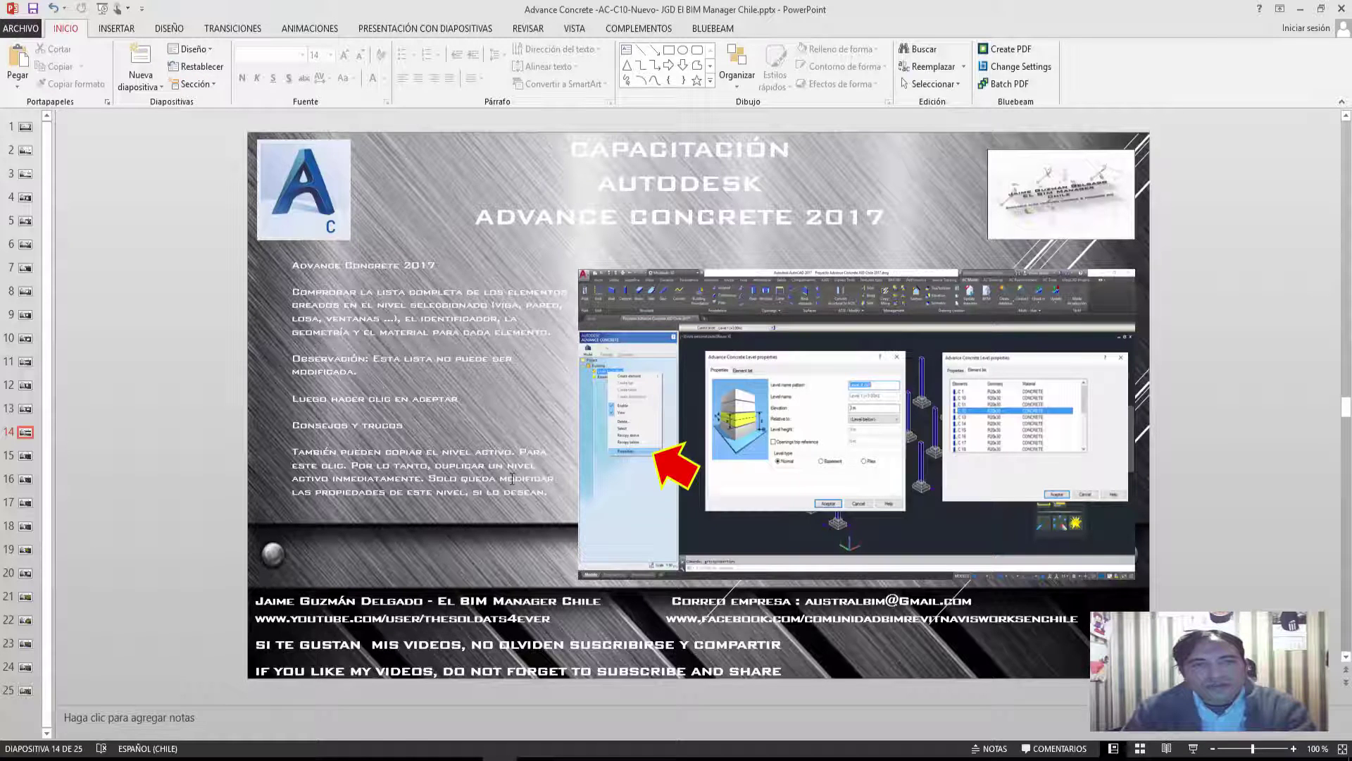
Minimize the PowerPoint slide 14 window to return to the AutoCAD footing model.
{"action": "left_click", "coordinate": [1305, 10]}
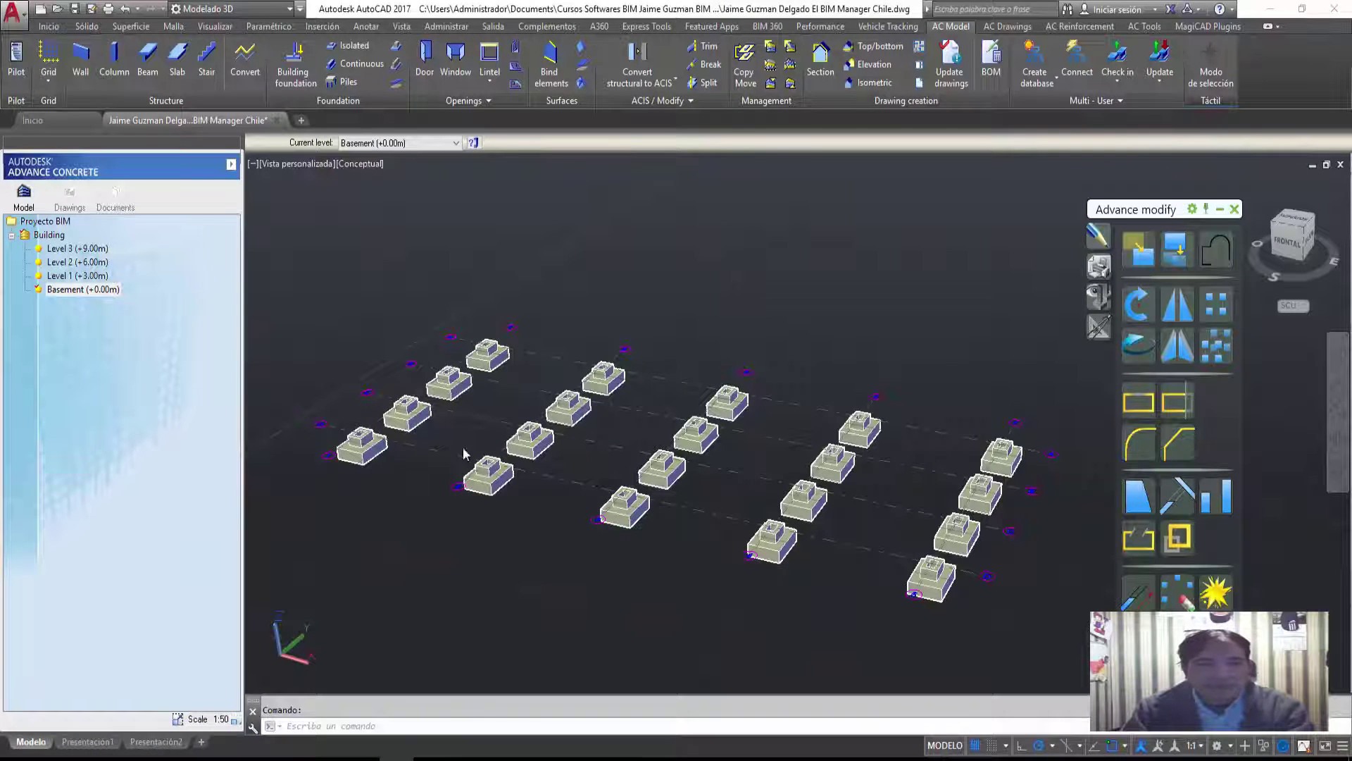
{"action": "right_click", "coordinate": [102, 297]}
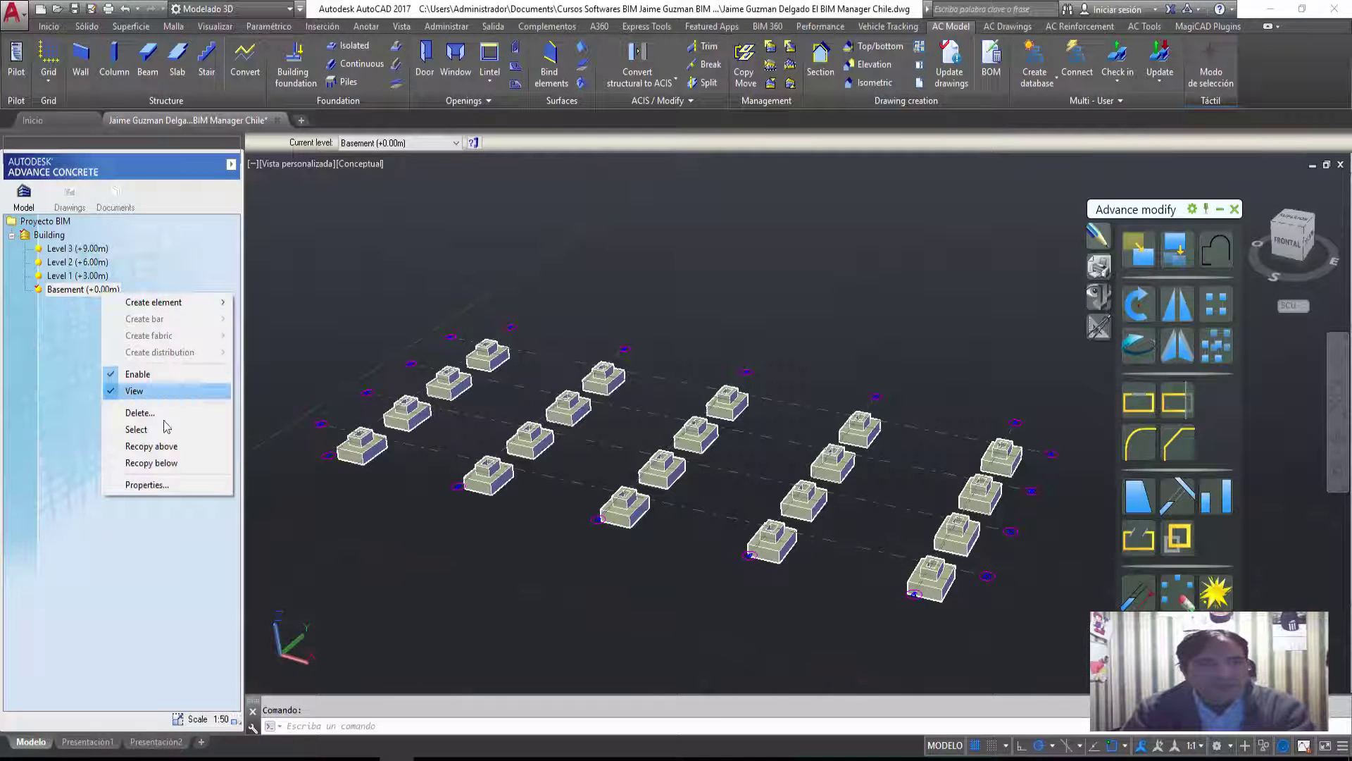
{"action": "left_click", "coordinate": [203, 487]}
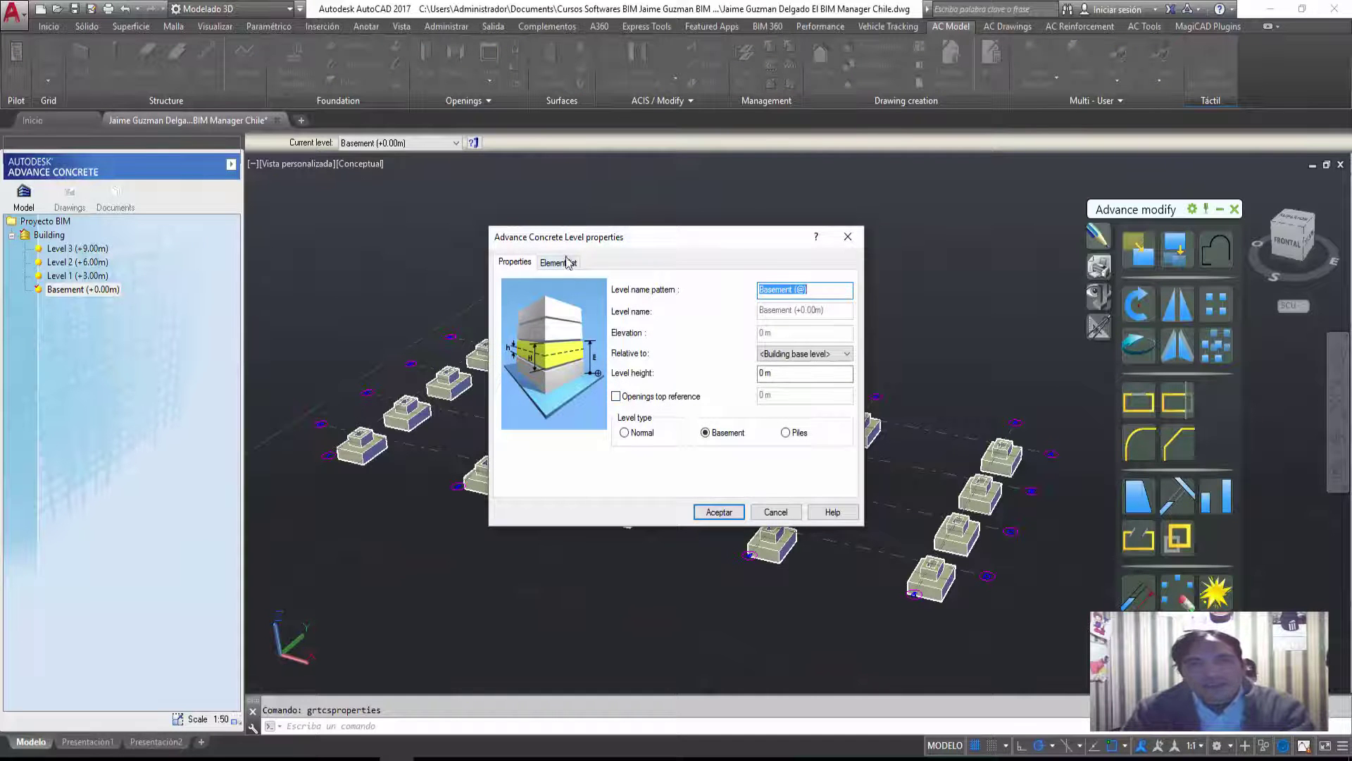
{"action": "left_click", "coordinate": [567, 262]}
{"action": "left_click_drag", "start_coordinate": [649, 241], "coordinate": [585, 173]}
{"action": "mouse_move", "coordinate": [713, 262]}
{"action": "left_mouse_down"}
{"action": "mouse_move", "coordinate": [712, 324]}
{"action": "mouse_move", "coordinate": [713, 257]}
{"action": "left_mouse_up"}
{"action": "left_click", "coordinate": [475, 238]}
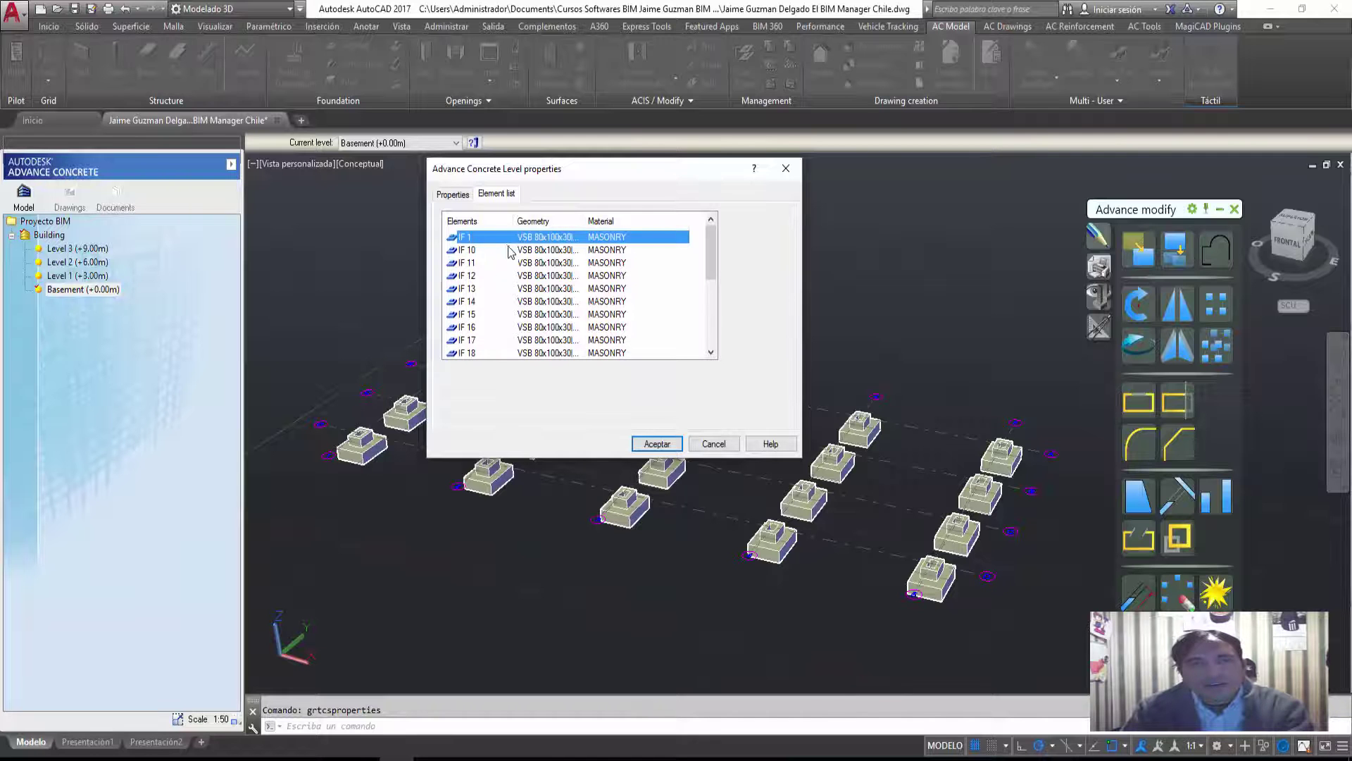
{"action": "left_click_drag", "start_coordinate": [509, 250], "coordinate": [636, 331]}
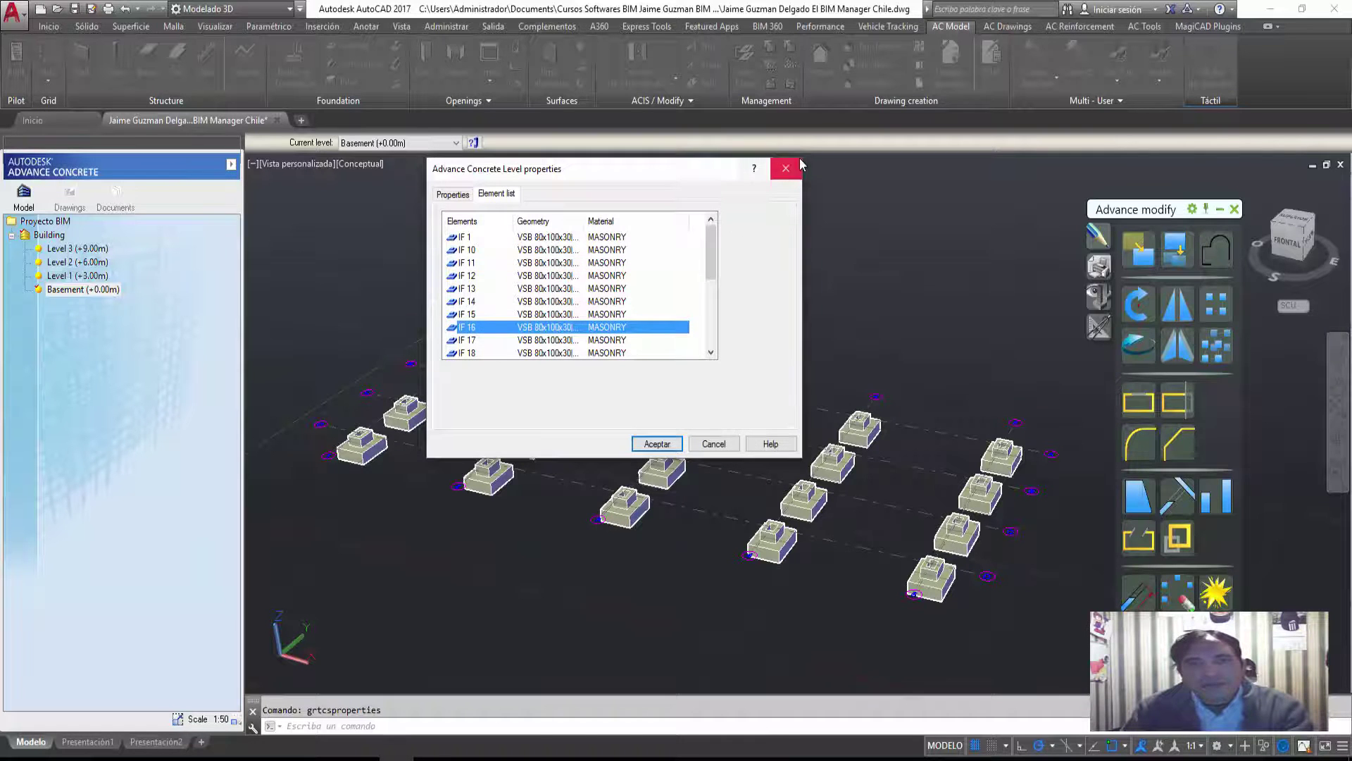
{"action": "left_click", "coordinate": [796, 167]}
{"action": "mouse_move", "coordinate": [739, 423]}
{"action": "middle_mouse_down", "text": "shift"}
{"action": "mouse_move", "coordinate": [700, 484]}
{"action": "mouse_move", "coordinate": [701, 557]}
{"action": "mouse_move", "coordinate": [779, 478]}
{"action": "mouse_move", "coordinate": [758, 459]}
{"action": "mouse_move", "coordinate": [619, 528]}
{"action": "mouse_move", "coordinate": [640, 489]}
{"action": "middle_mouse_up", "text": "shift"}
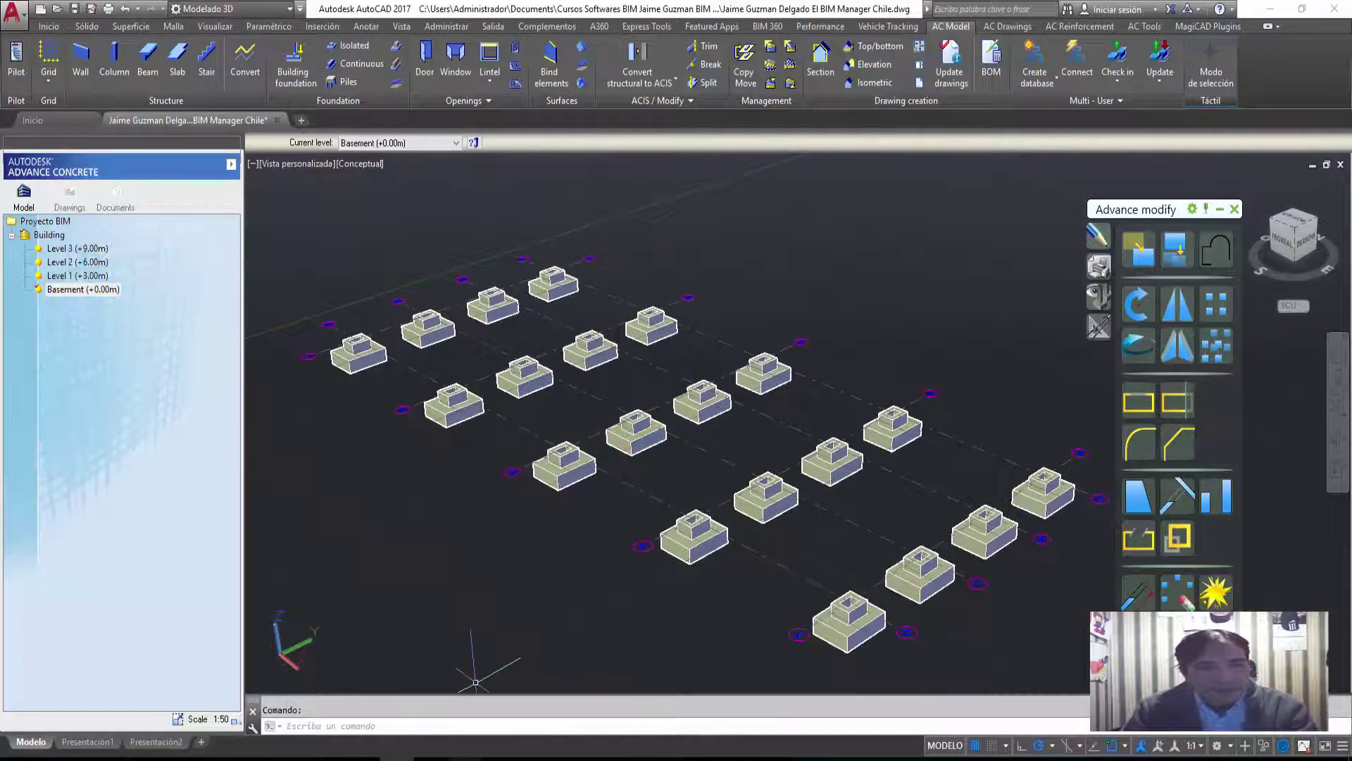
{"action": "left_click", "coordinate": [422, 704]}
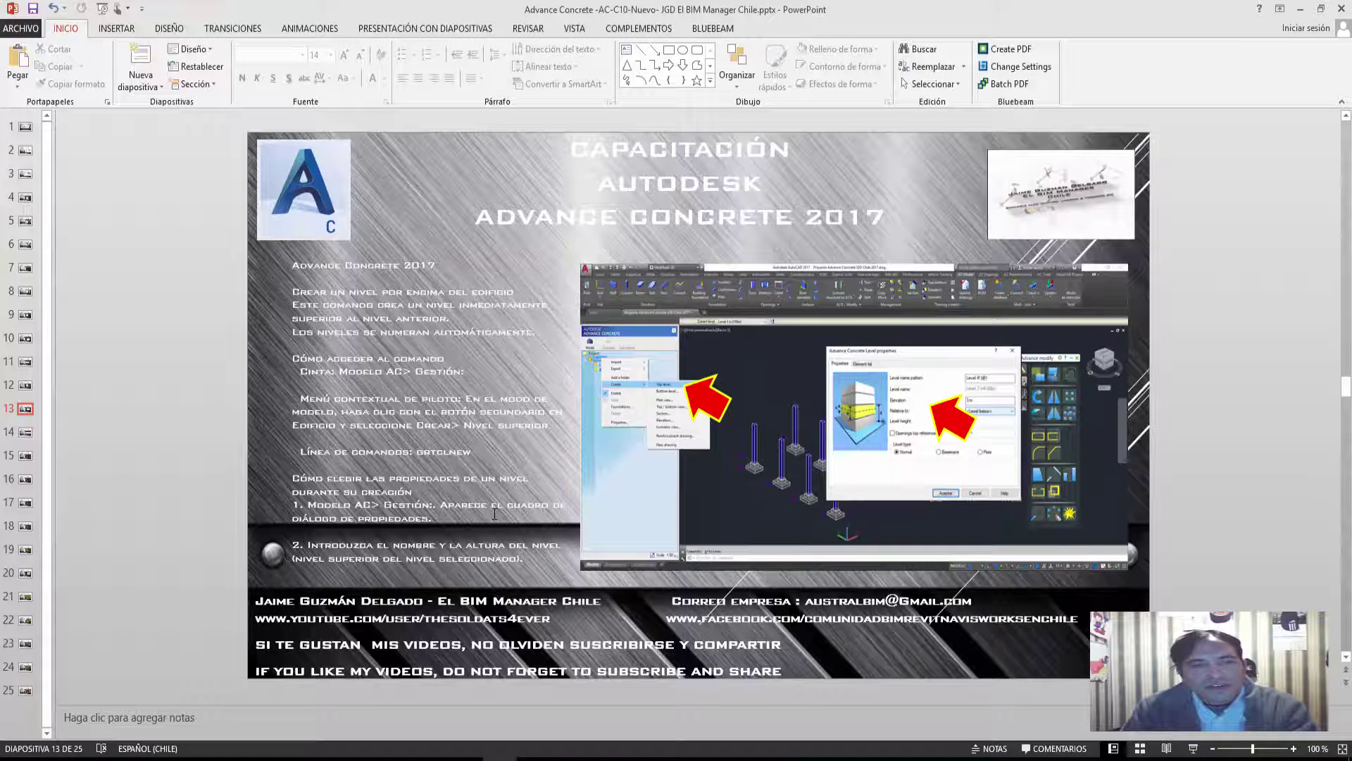
Scroll the presentation from slide 13 to slide 14 on copying the active level.
{"action": "scroll", "coordinate": [494, 514], "scroll_direction": "down", "scroll_amount": 1}
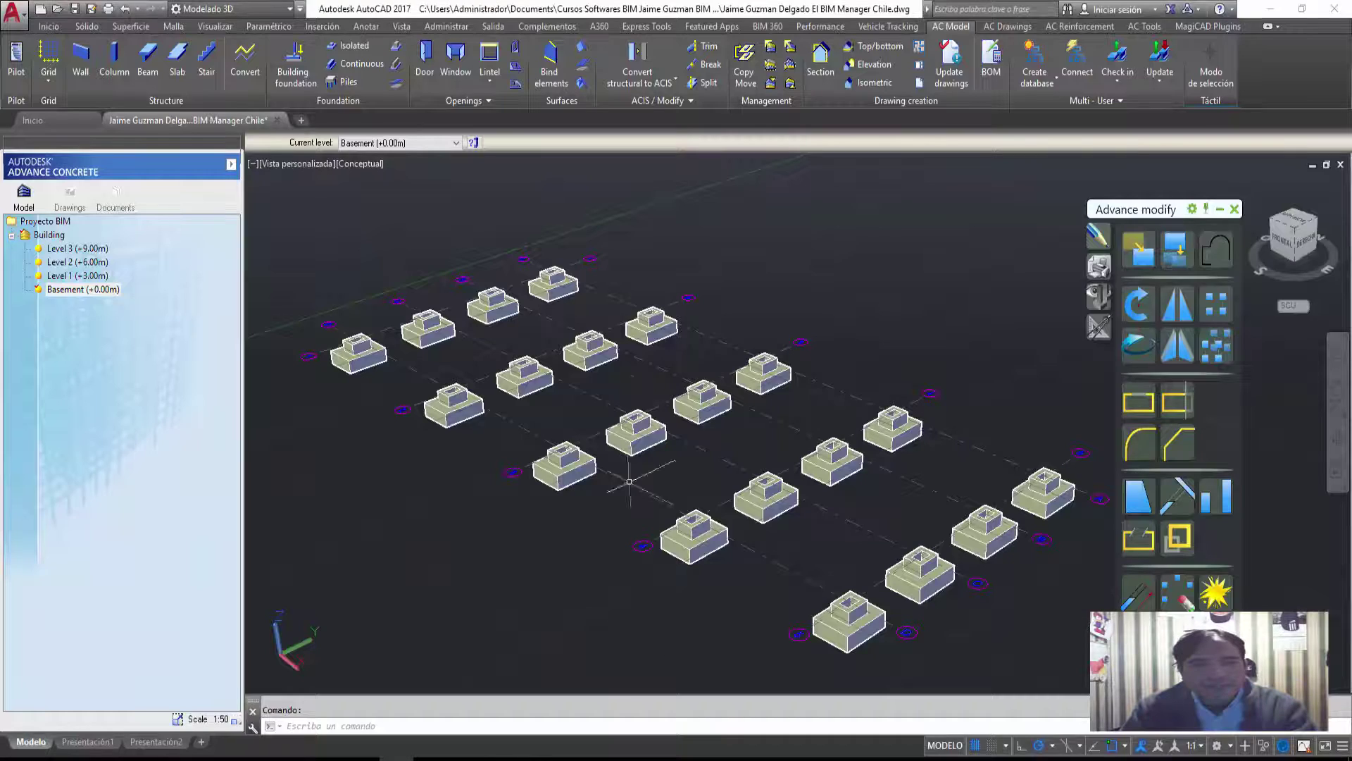
{"action": "middle_click_drag", "start_coordinate": [628, 482], "coordinate": [664, 507], "text": "shift"}
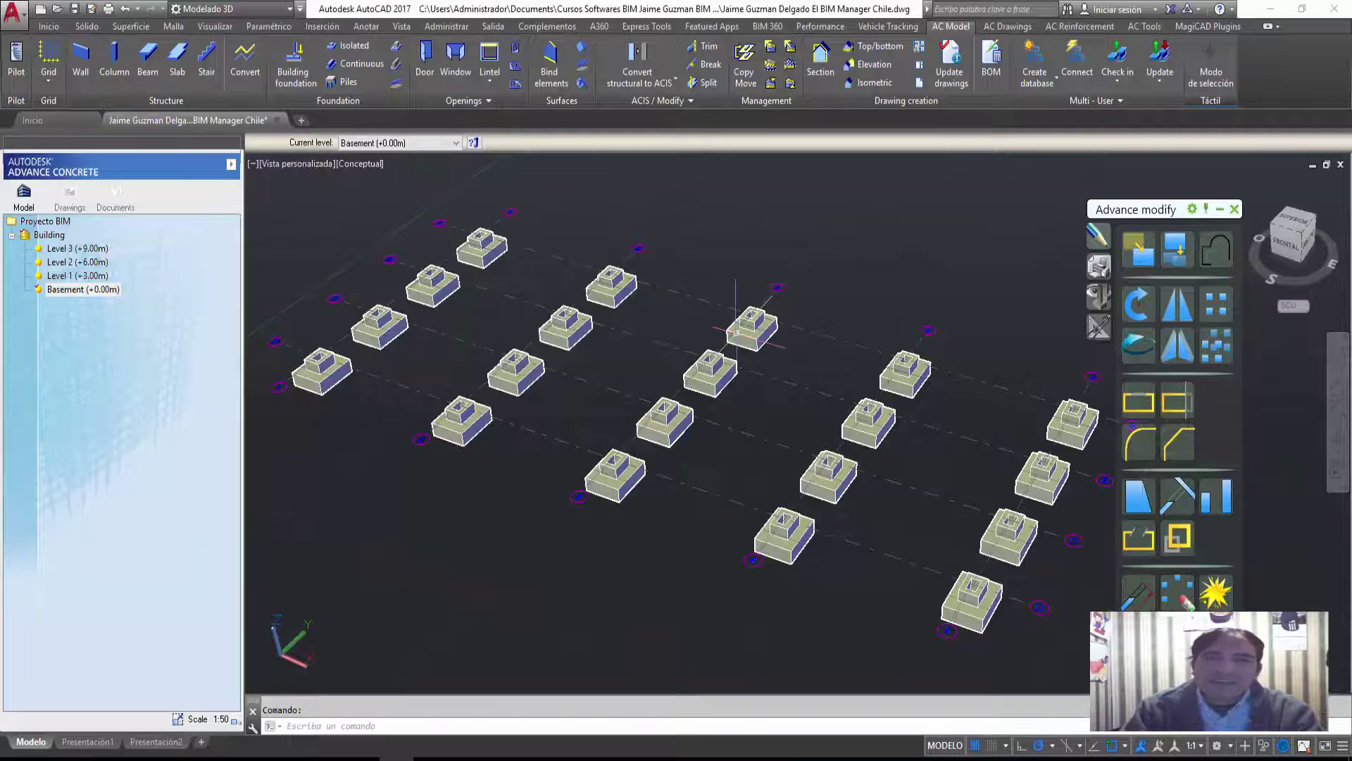
{"action": "middle_click_drag", "start_coordinate": [750, 356], "coordinate": [746, 367]}
{"action": "middle_click_drag", "start_coordinate": [707, 454], "coordinate": [623, 434], "text": "shift"}
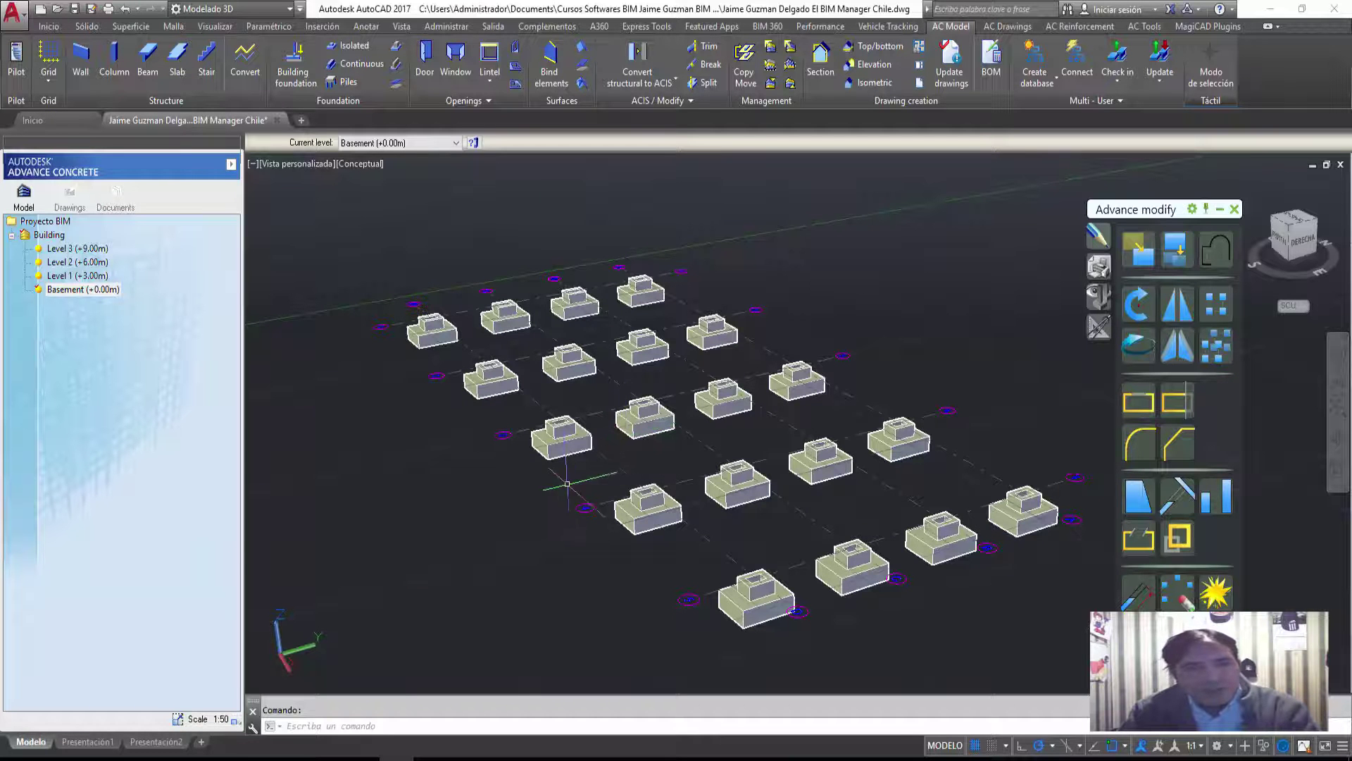
{"action": "mouse_move", "coordinate": [550, 483]}
{"action": "middle_mouse_down", "text": "shift"}
{"action": "mouse_move", "coordinate": [561, 486]}
{"action": "mouse_move", "coordinate": [433, 493]}
{"action": "mouse_move", "coordinate": [448, 483]}
{"action": "mouse_move", "coordinate": [505, 499]}
{"action": "middle_mouse_up", "text": "shift"}
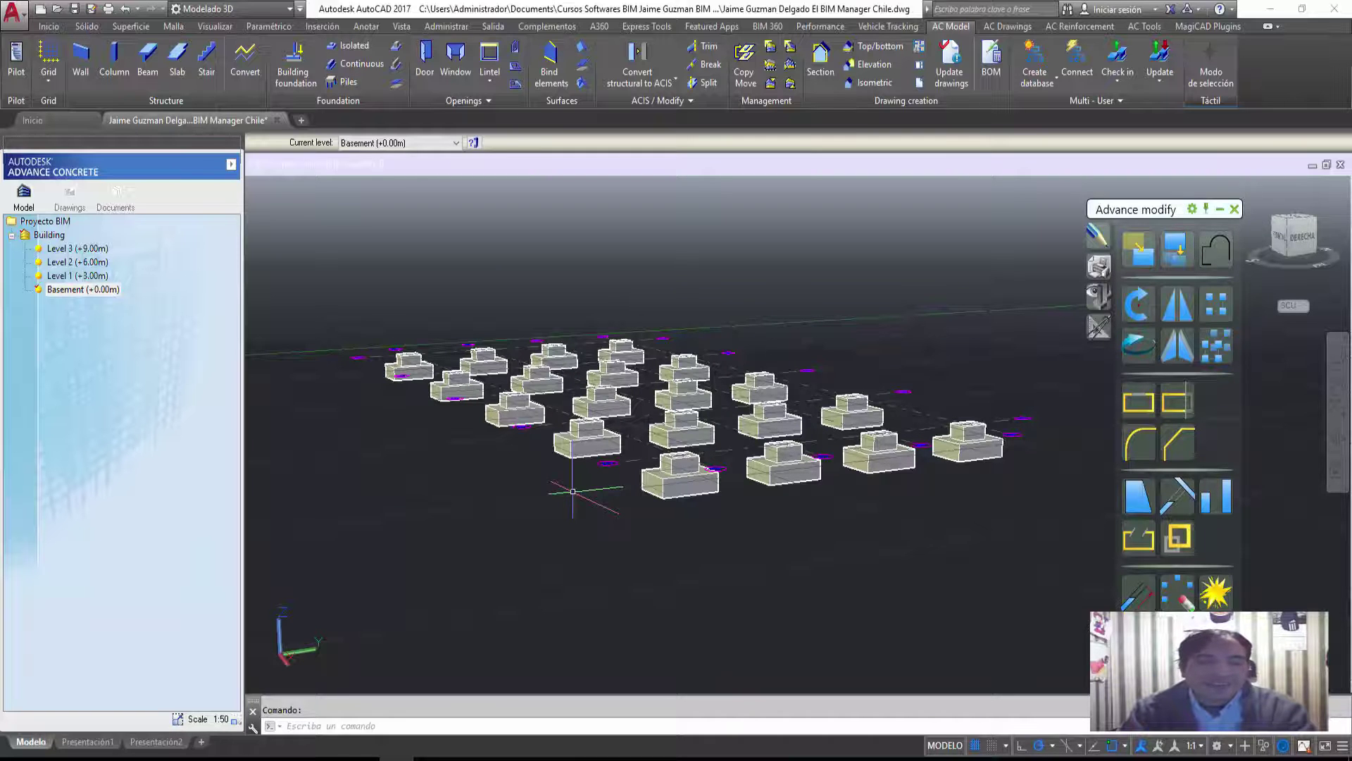
{"action": "mouse_move", "coordinate": [555, 467]}
{"action": "middle_mouse_down", "text": "shift"}
{"action": "mouse_move", "coordinate": [592, 514]}
{"action": "mouse_move", "coordinate": [575, 528]}
{"action": "mouse_move", "coordinate": [605, 552]}
{"action": "middle_mouse_up", "text": "shift"}
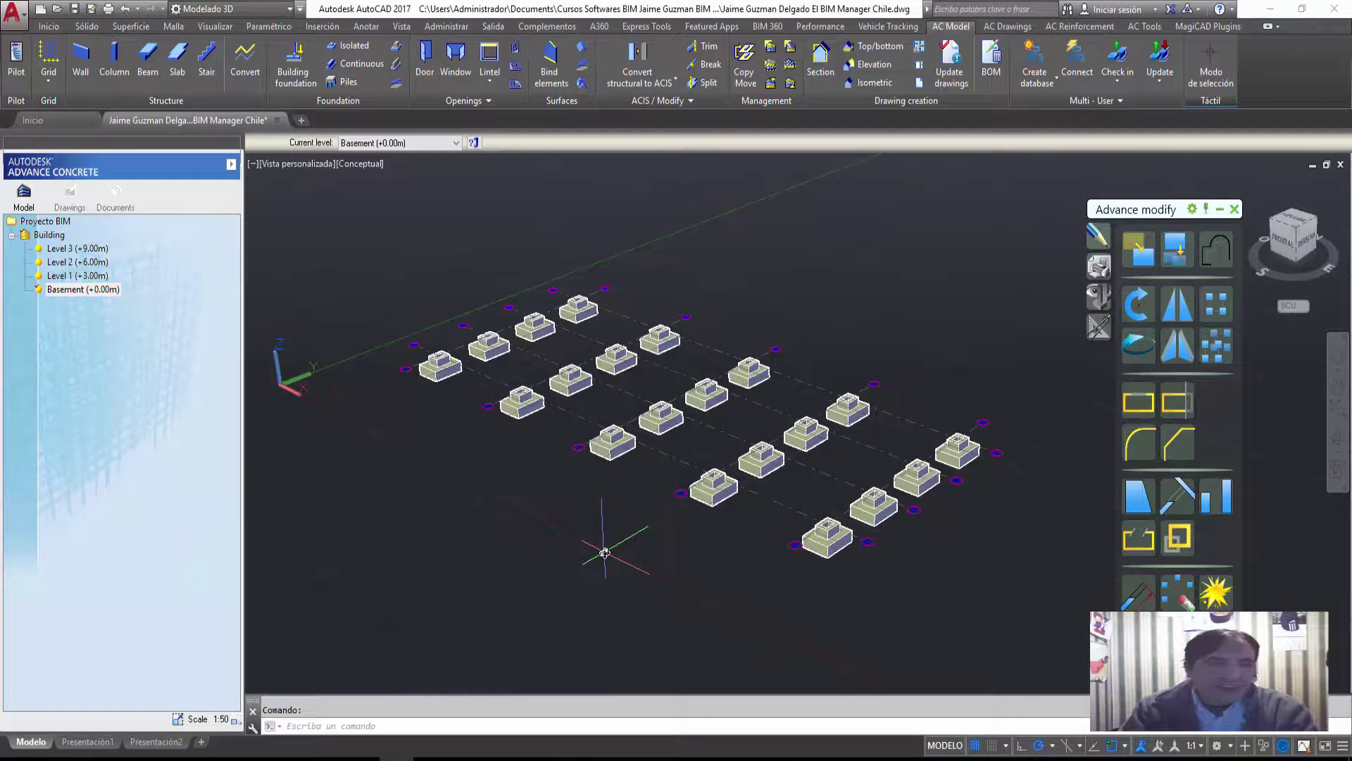